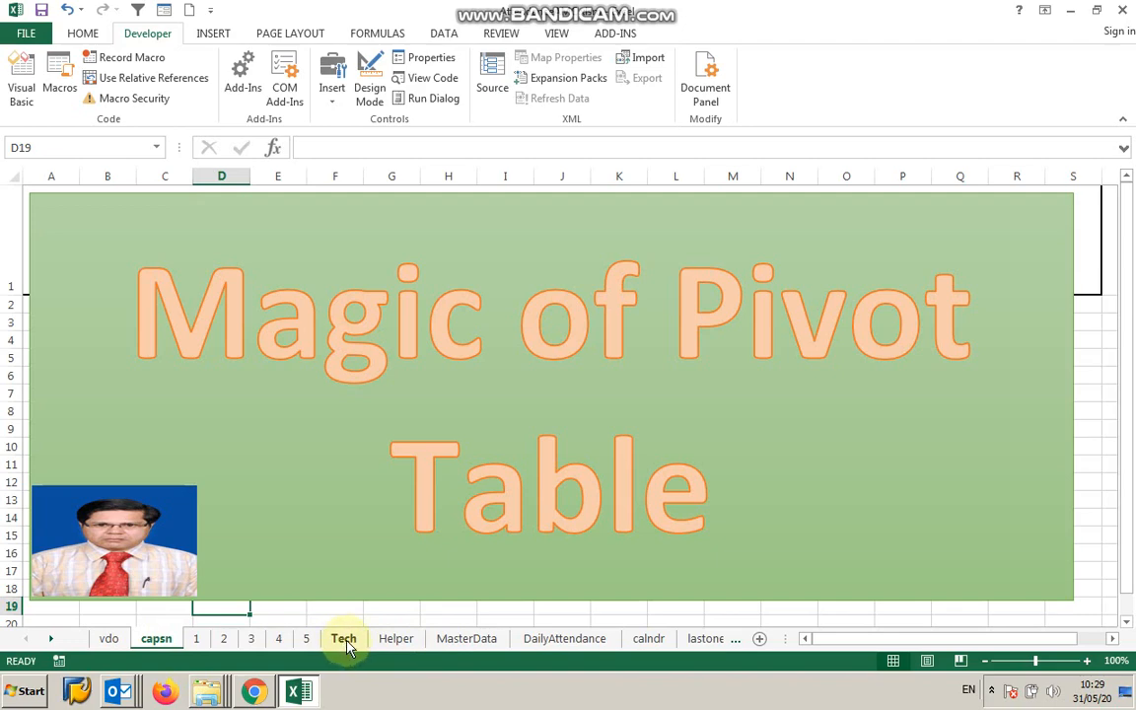
Review the Tech and Helper monthly attendance sheets, then return to the title sheet.
{"action": "left_click", "coordinate": [345, 639]}
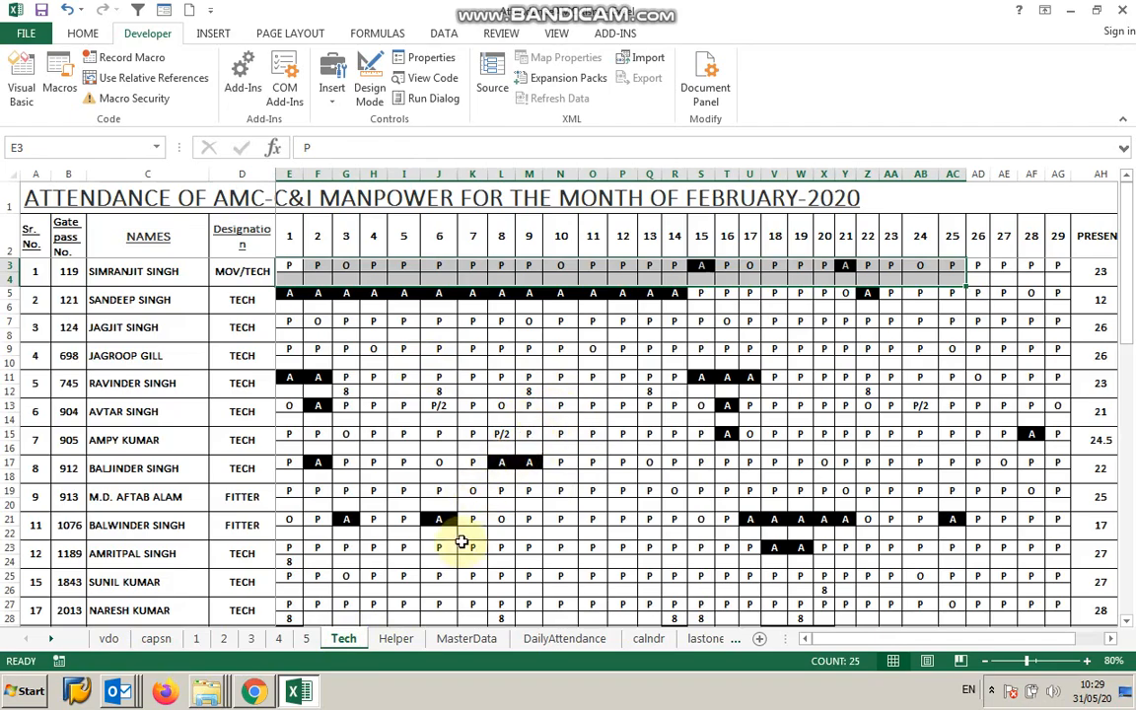
{"action": "scroll", "coordinate": [462, 541], "scroll_direction": "down", "scroll_amount": 7}
{"action": "left_click", "coordinate": [346, 555]}
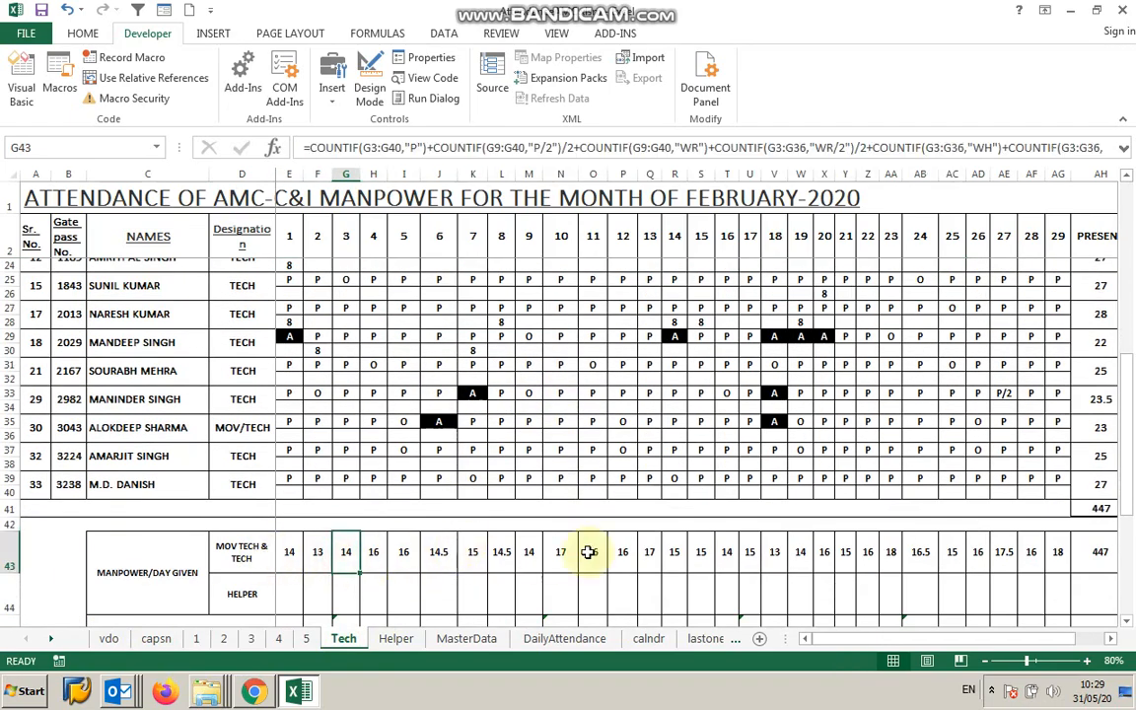
{"action": "left_click", "coordinate": [395, 639]}
{"action": "scroll", "coordinate": [434, 532], "scroll_direction": "down", "scroll_amount": 6}
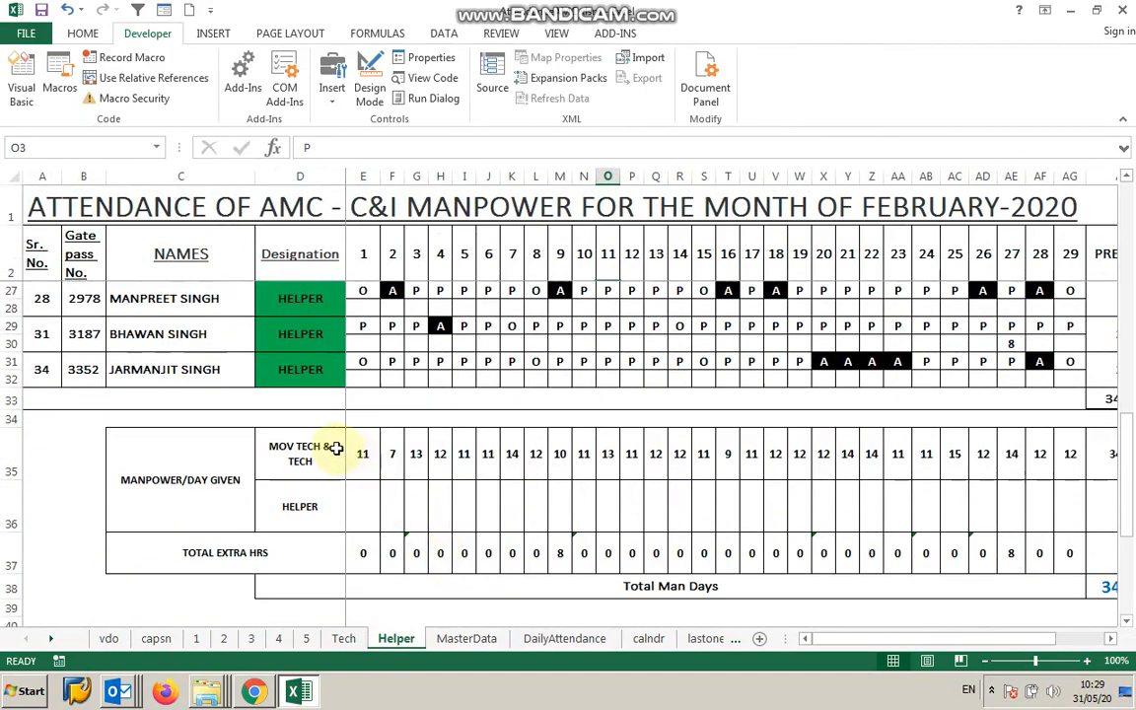
{"action": "left_click", "coordinate": [155, 639]}
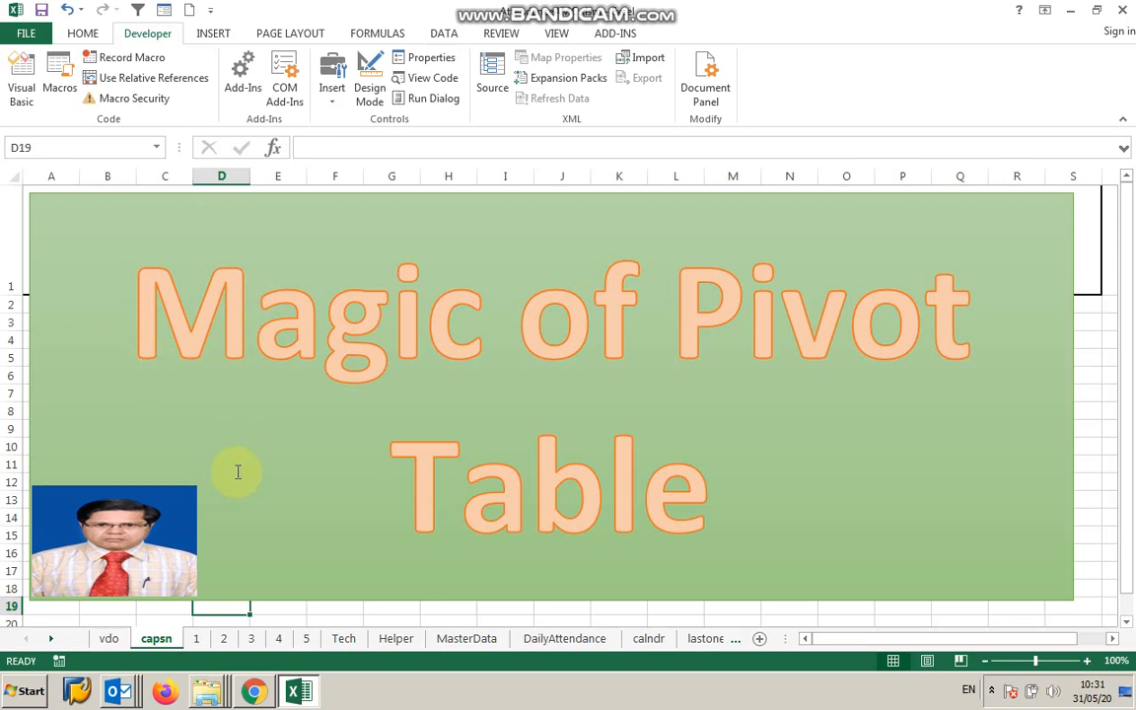
Browse the explanatory sheets 2 through 5 on disclaimer, database rules and date storage.
{"action": "left_click", "coordinate": [226, 641]}
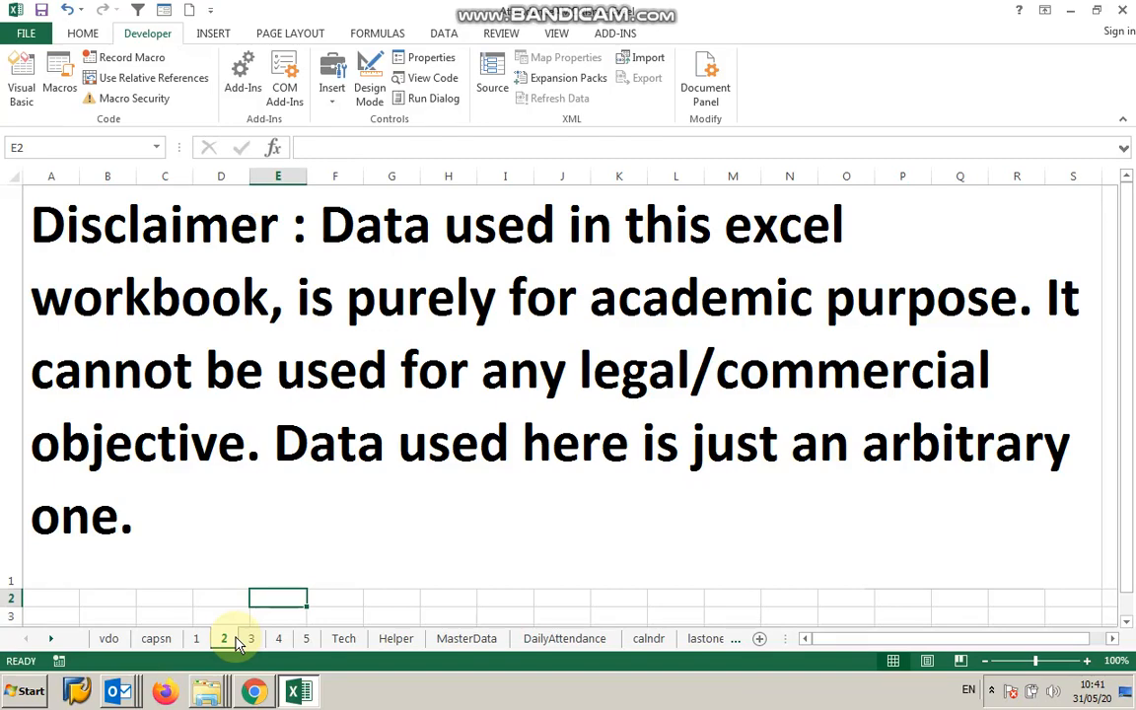
{"action": "left_click", "coordinate": [246, 642]}
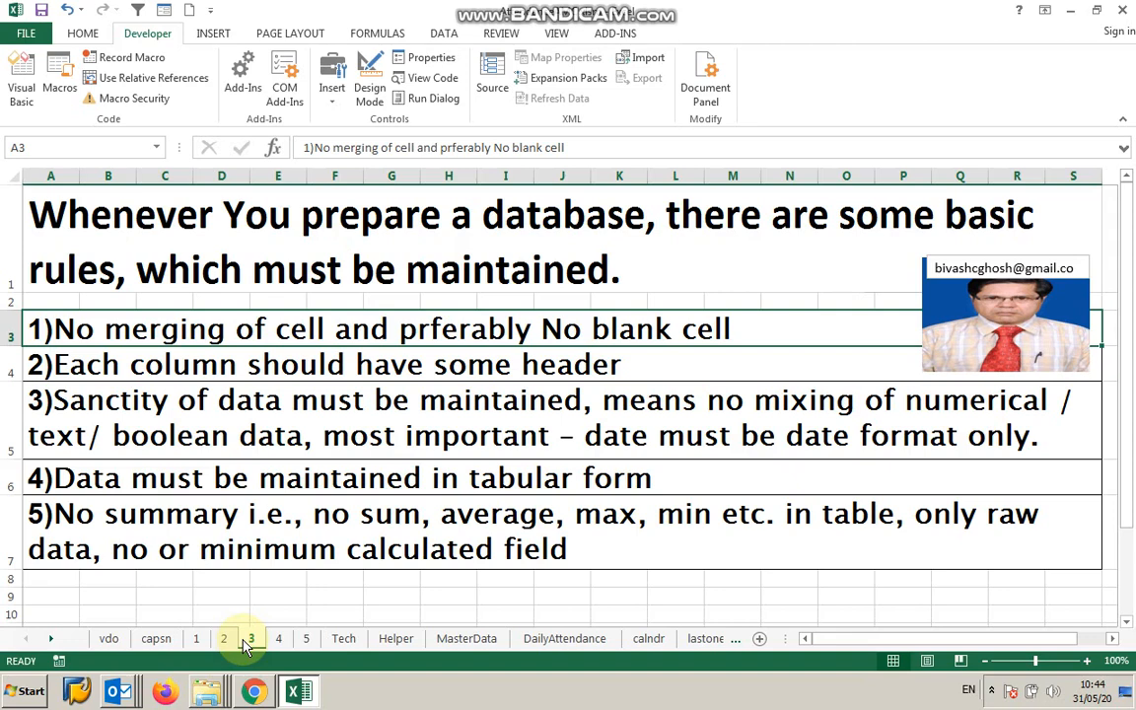
{"action": "left_click", "coordinate": [278, 641]}
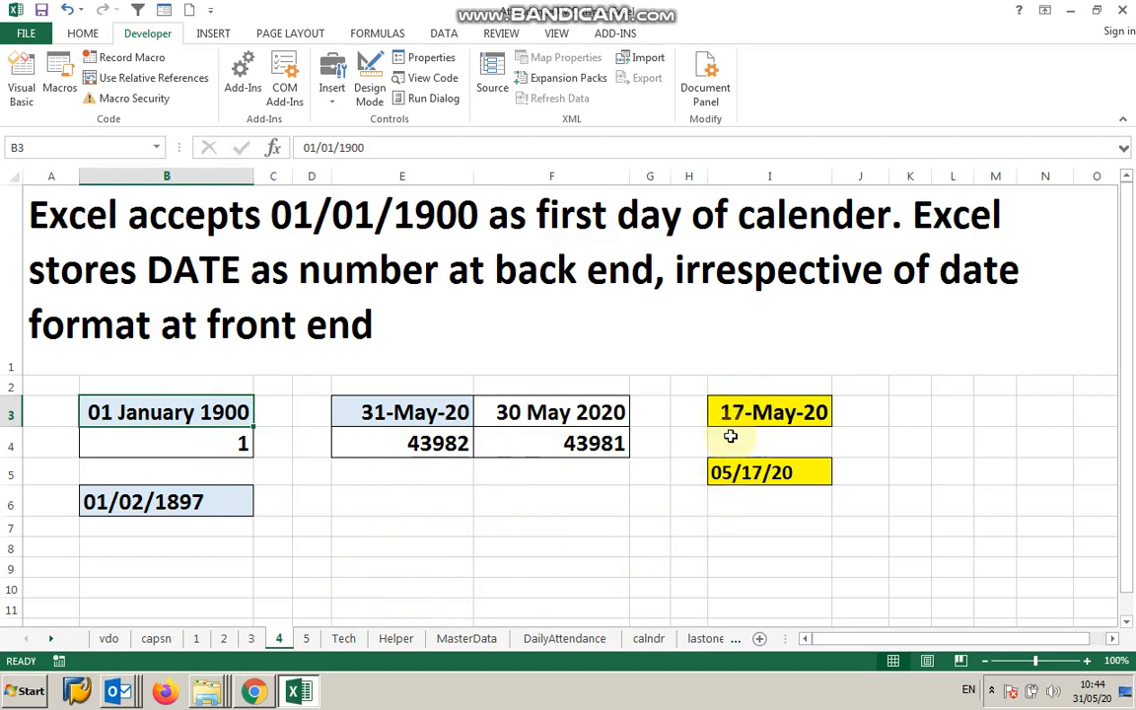
{"action": "left_click", "coordinate": [308, 639]}
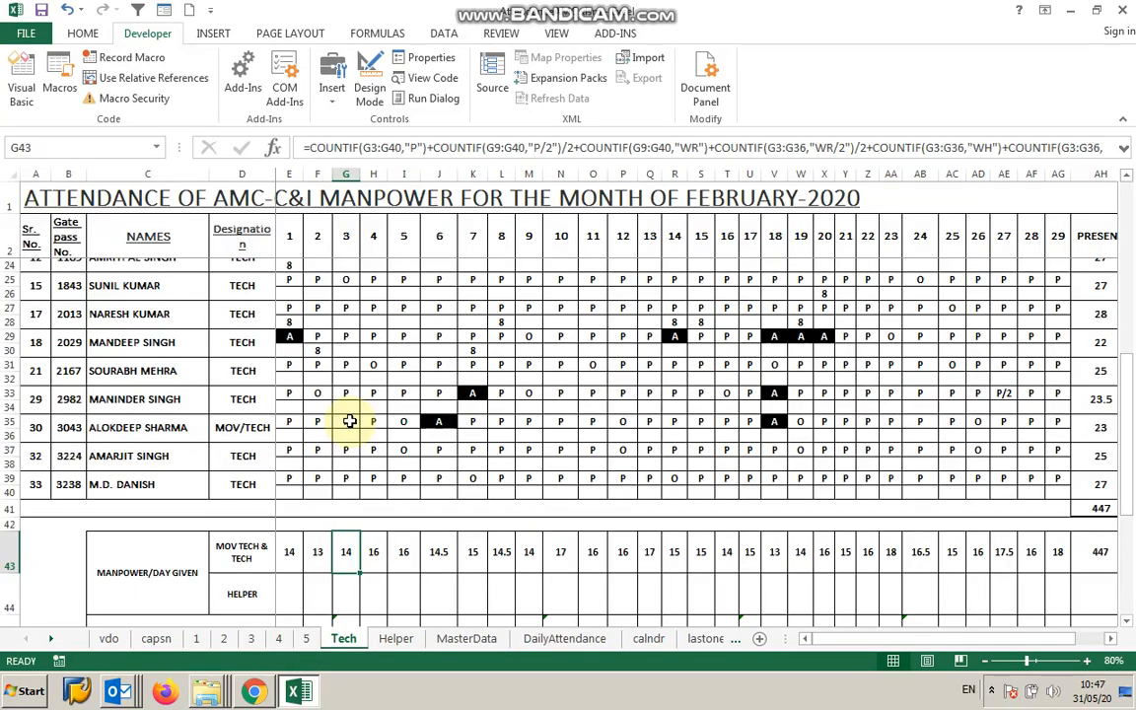
Examine the Tech sheet's employee names, day-number headers and daily attendance codes.
{"action": "scroll", "coordinate": [349, 422], "scroll_direction": "up", "scroll_amount": 7}
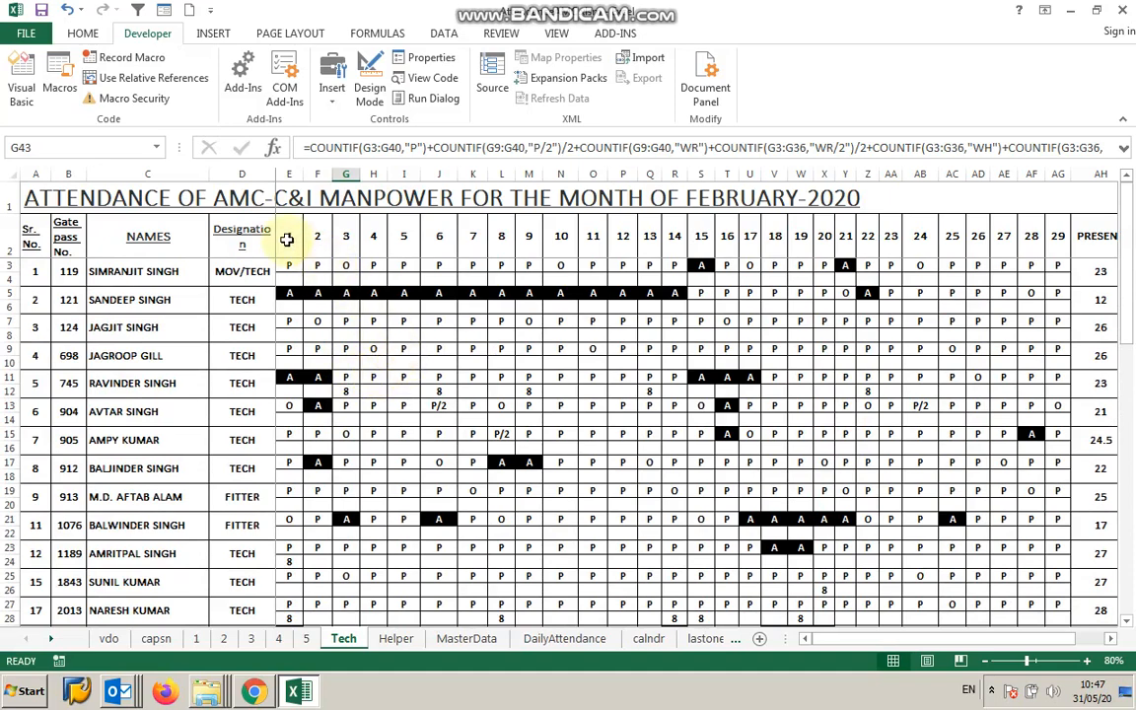
{"action": "left_click", "coordinate": [124, 273]}
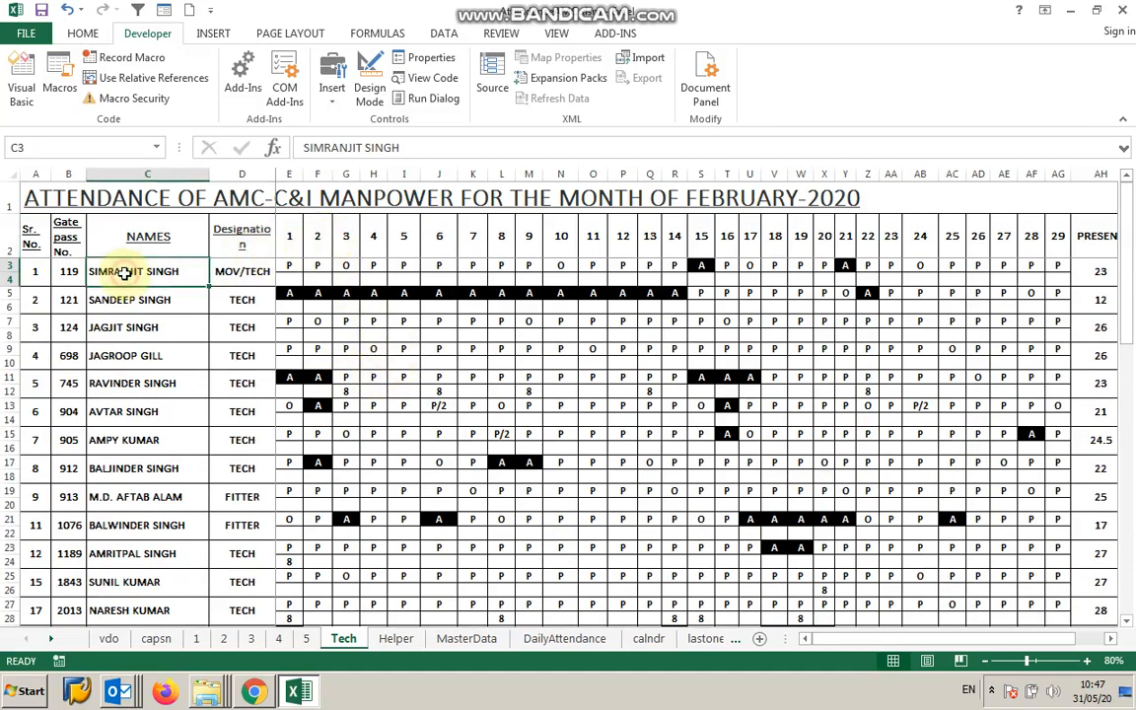
{"action": "left_click_drag", "start_coordinate": [292, 241], "coordinate": [865, 258]}
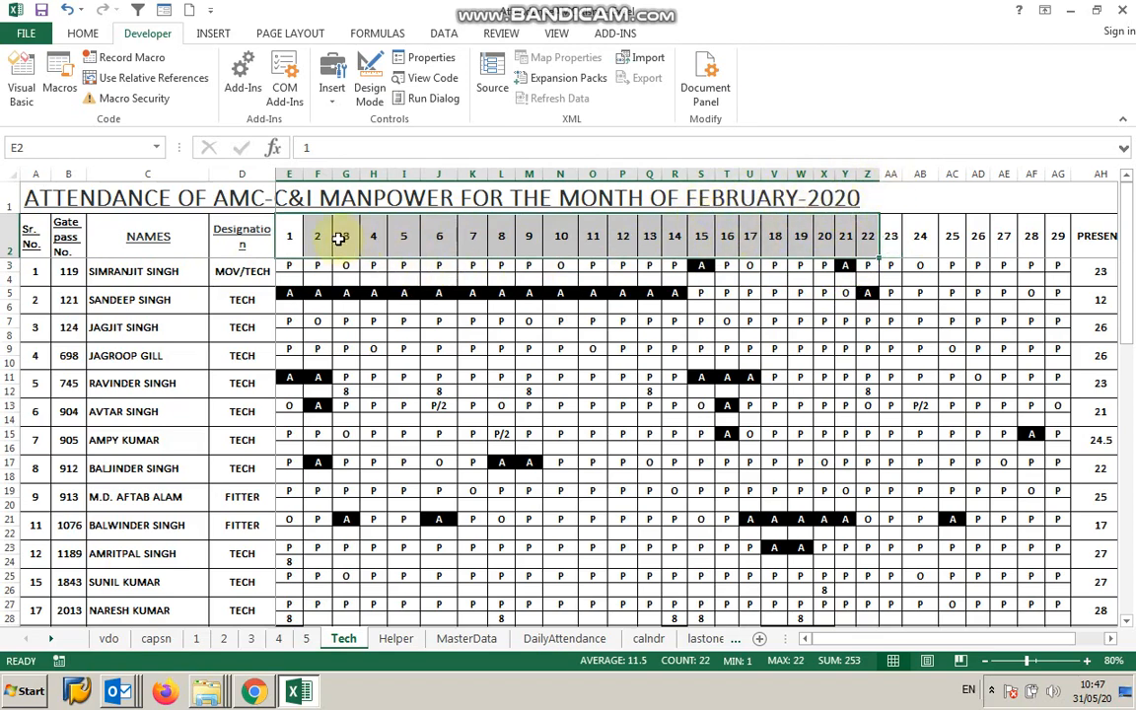
{"action": "left_click", "coordinate": [296, 241]}
{"action": "left_click", "coordinate": [318, 237]}
{"action": "left_click", "coordinate": [373, 237]}
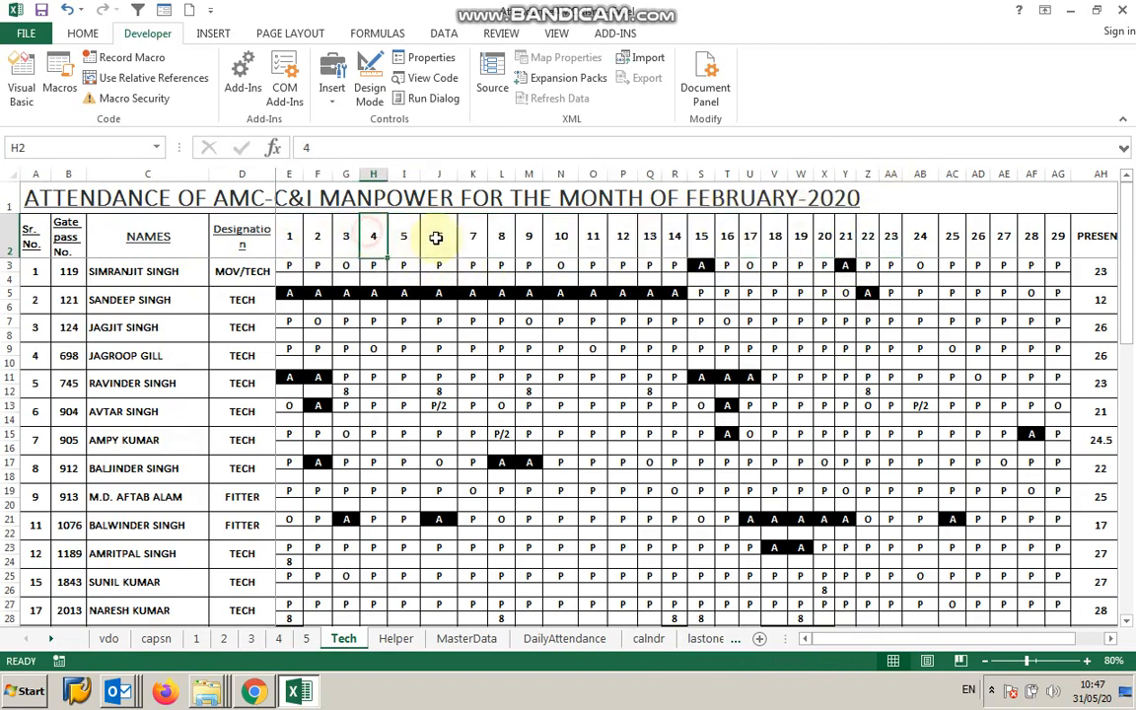
{"action": "left_click", "coordinate": [449, 242]}
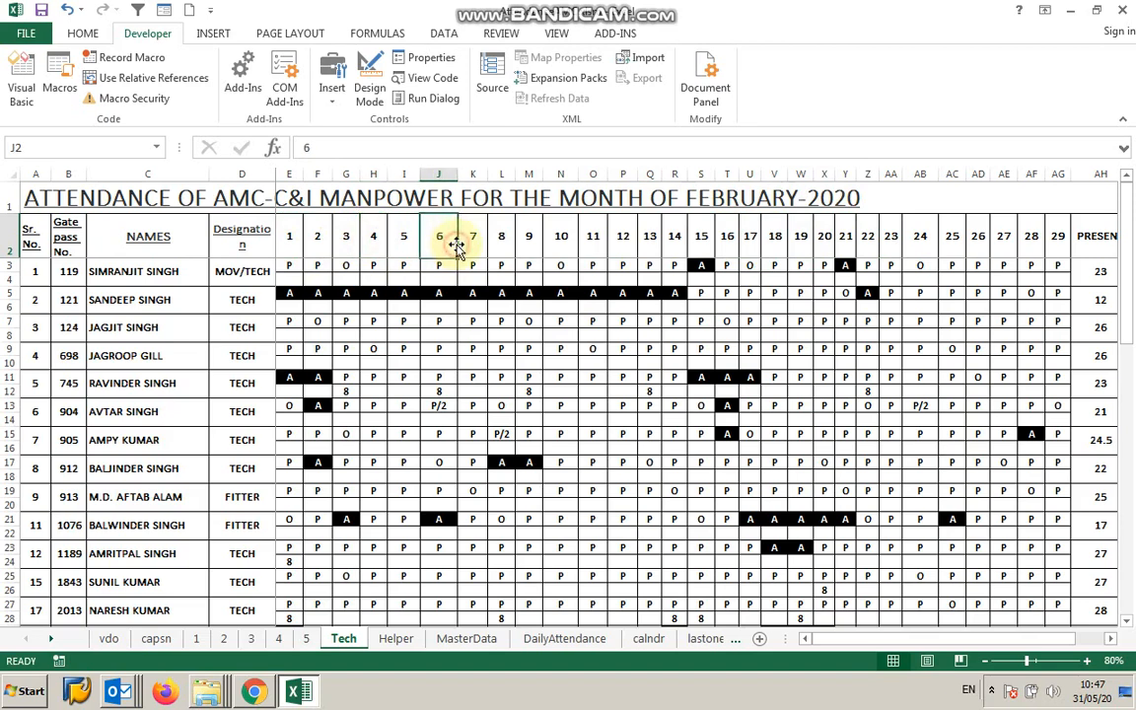
{"action": "left_click", "coordinate": [257, 273]}
{"action": "left_click", "coordinate": [153, 266]}
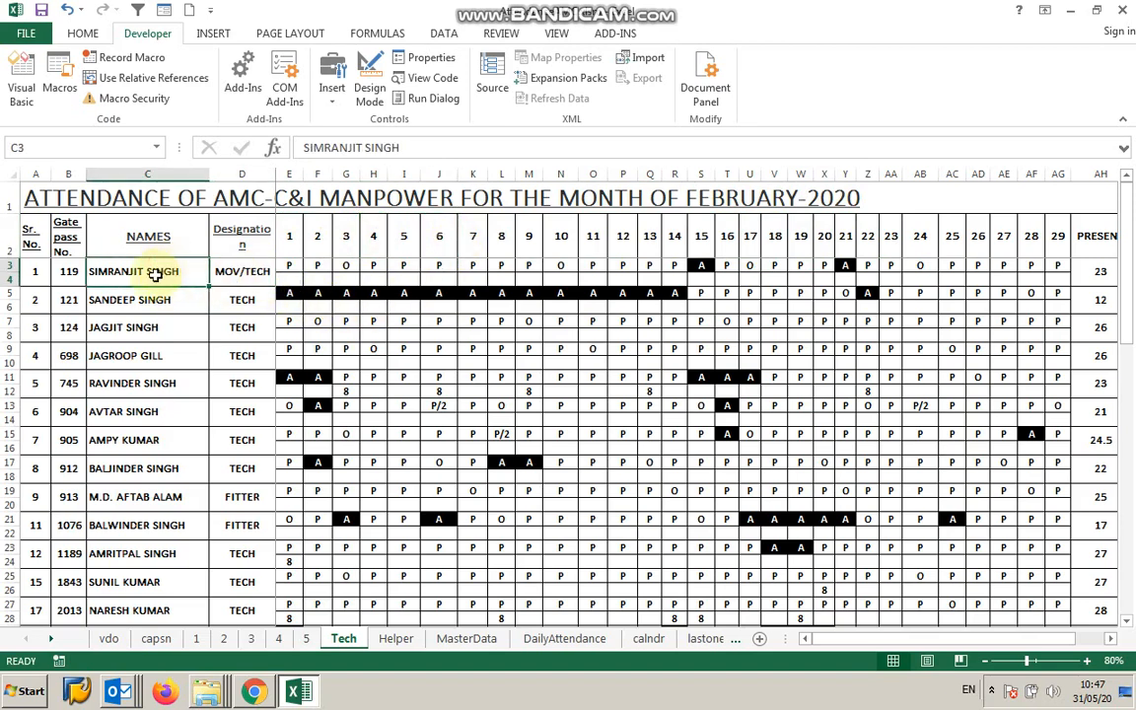
{"action": "left_click", "coordinate": [348, 281]}
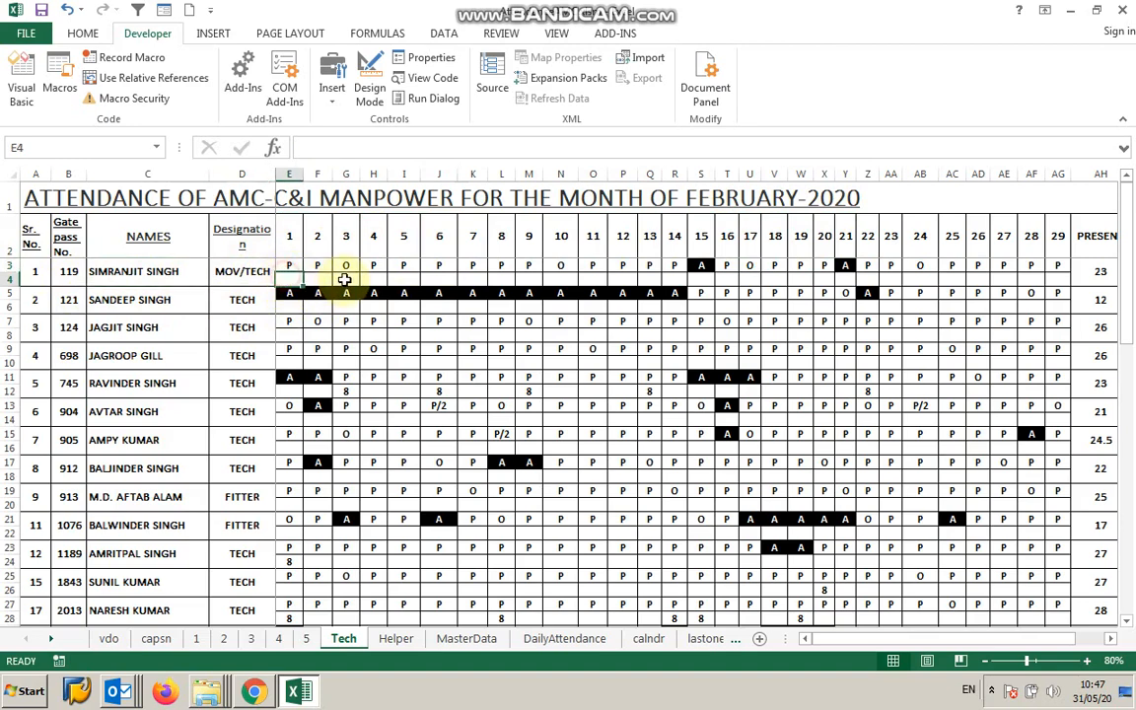
{"action": "left_click", "coordinate": [533, 281]}
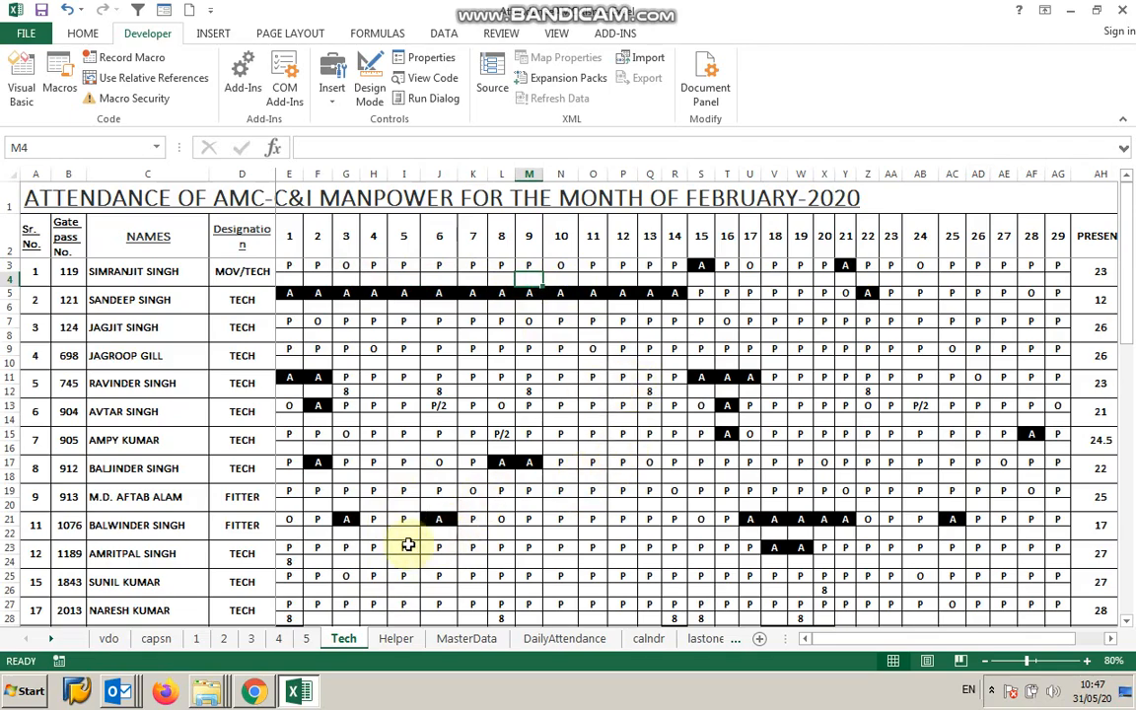
Inspect the daily manpower formulas at the bottom of the Tech sheet and compare with the Helper sheet.
{"action": "scroll", "coordinate": [432, 438], "scroll_direction": "down", "scroll_amount": 8}
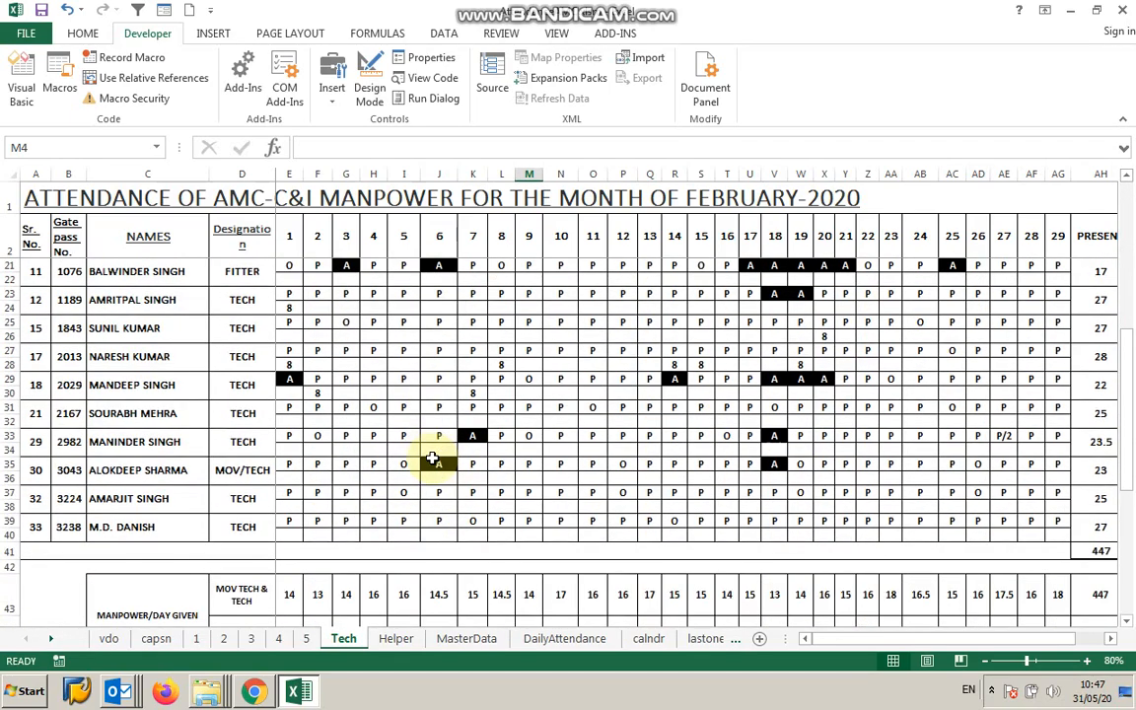
{"action": "left_click", "coordinate": [293, 511]}
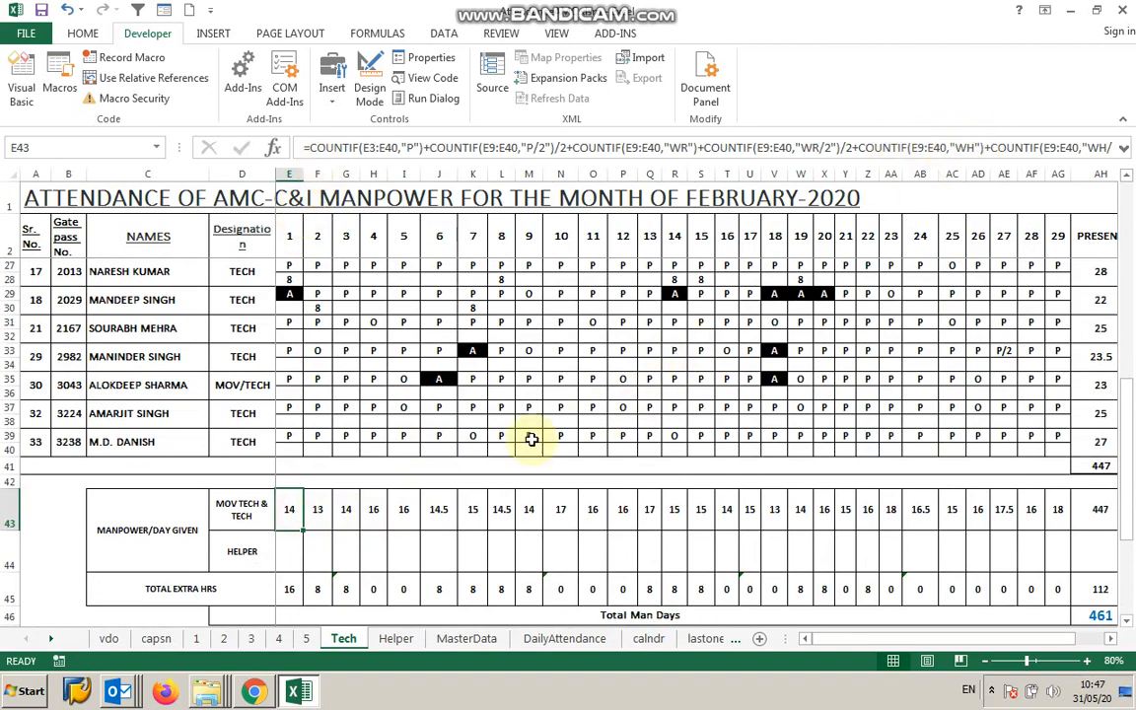
{"action": "left_click", "coordinate": [468, 506]}
{"action": "left_click", "coordinate": [500, 509]}
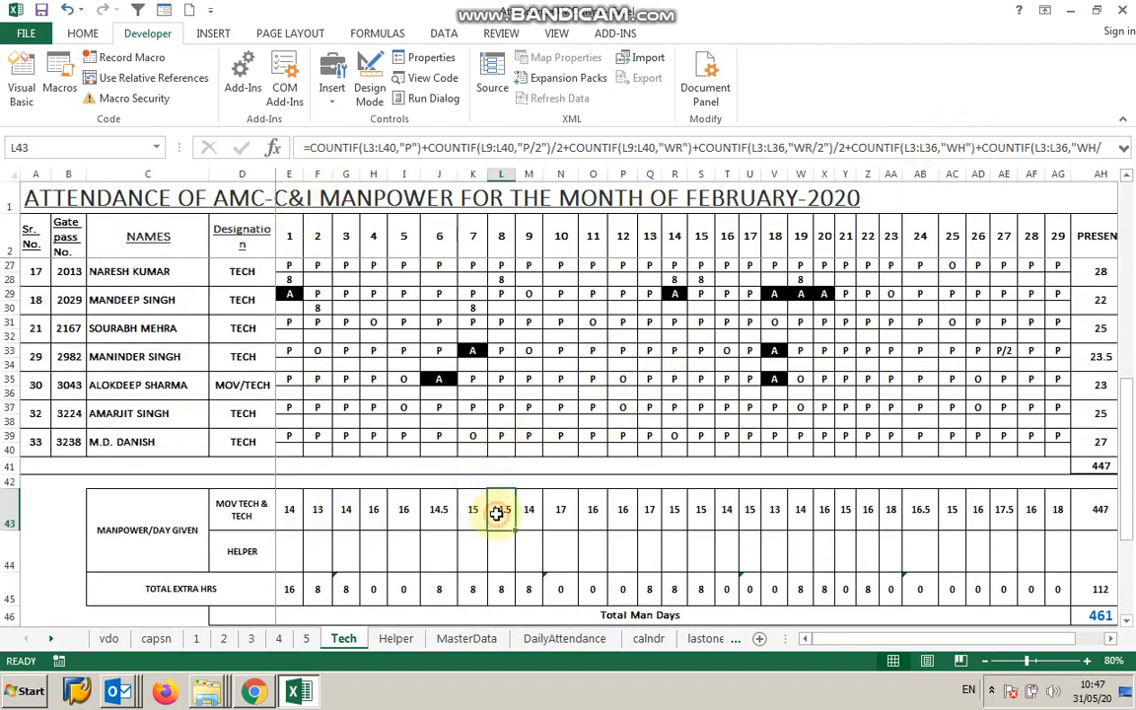
{"action": "scroll", "coordinate": [406, 483], "scroll_direction": "up", "scroll_amount": 8}
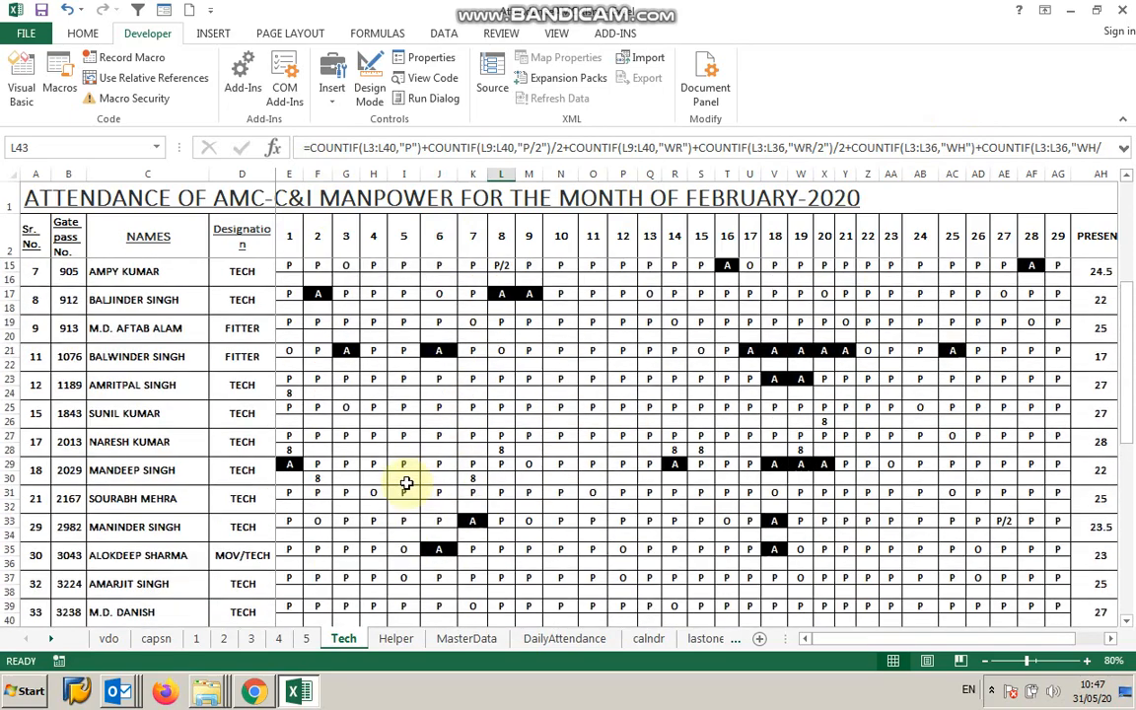
{"action": "left_click", "coordinate": [396, 640]}
{"action": "scroll", "coordinate": [372, 492], "scroll_direction": "up", "scroll_amount": 8}
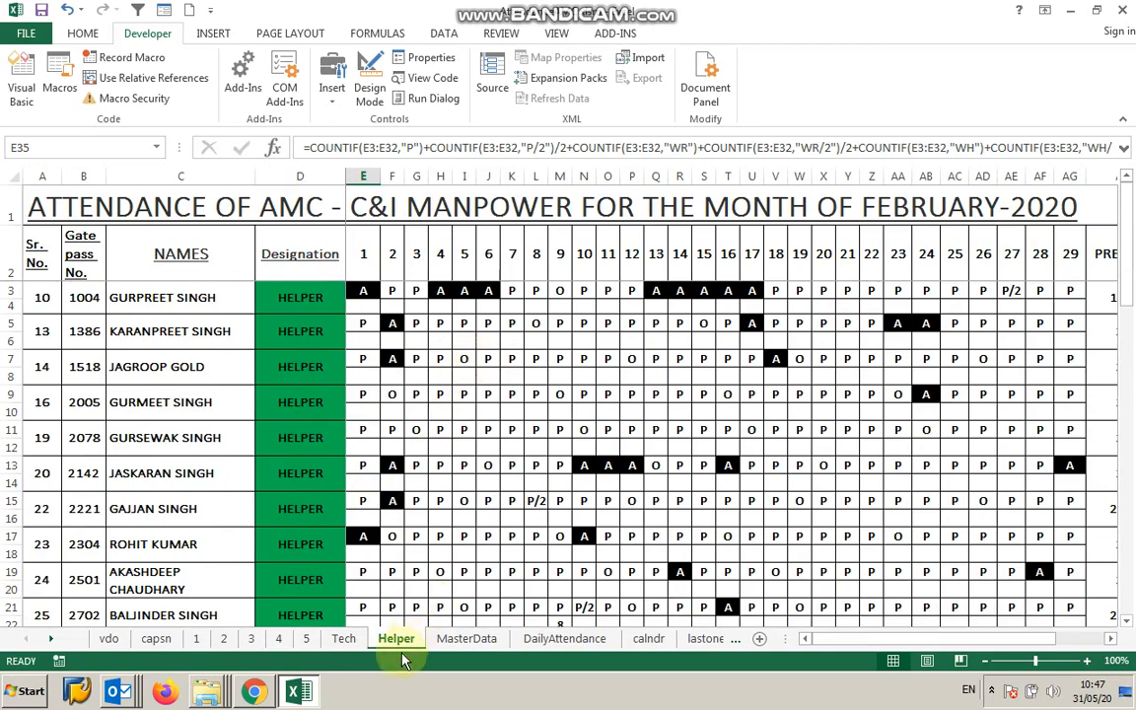
{"action": "left_click", "coordinate": [353, 641]}
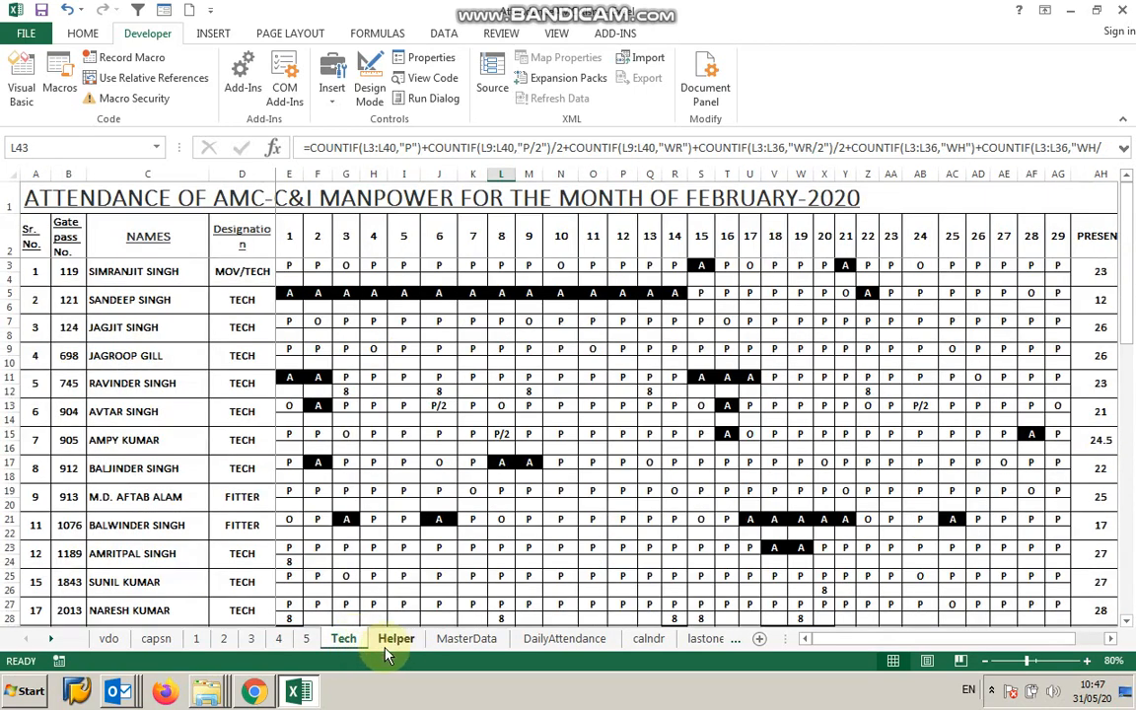
Compare the DailyAttendance table's columns with the MasterData list and the Tech sheet entries.
{"action": "left_click", "coordinate": [548, 641]}
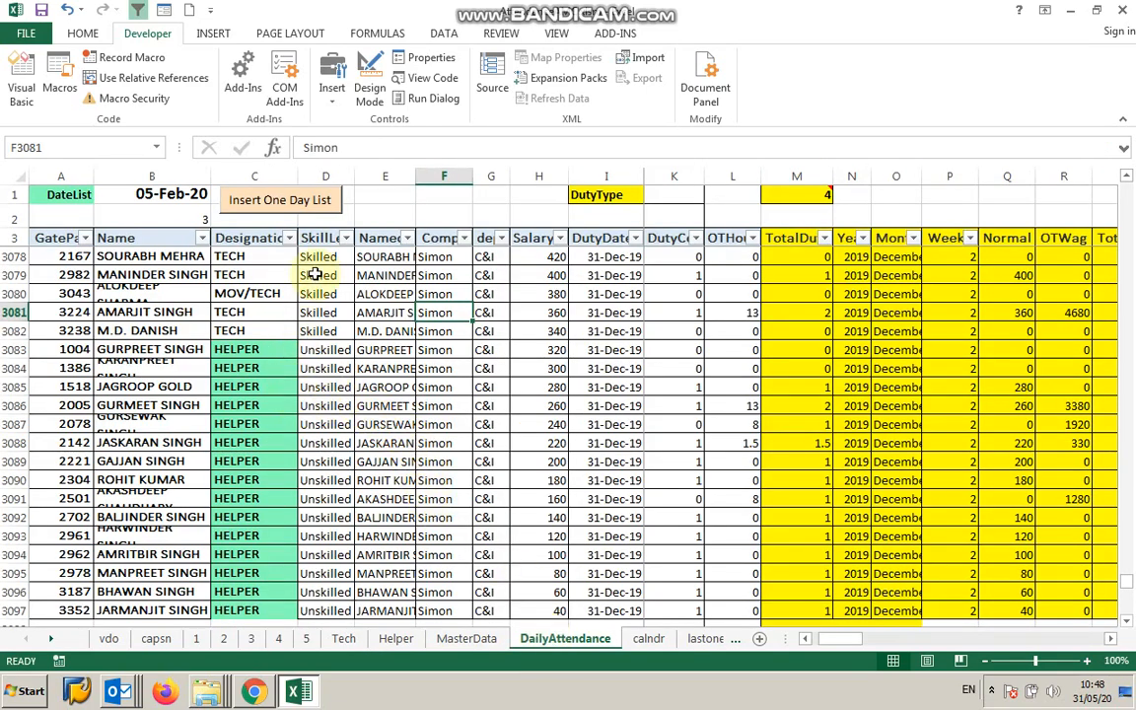
{"action": "scroll", "coordinate": [301, 375], "scroll_direction": "up", "scroll_amount": 5}
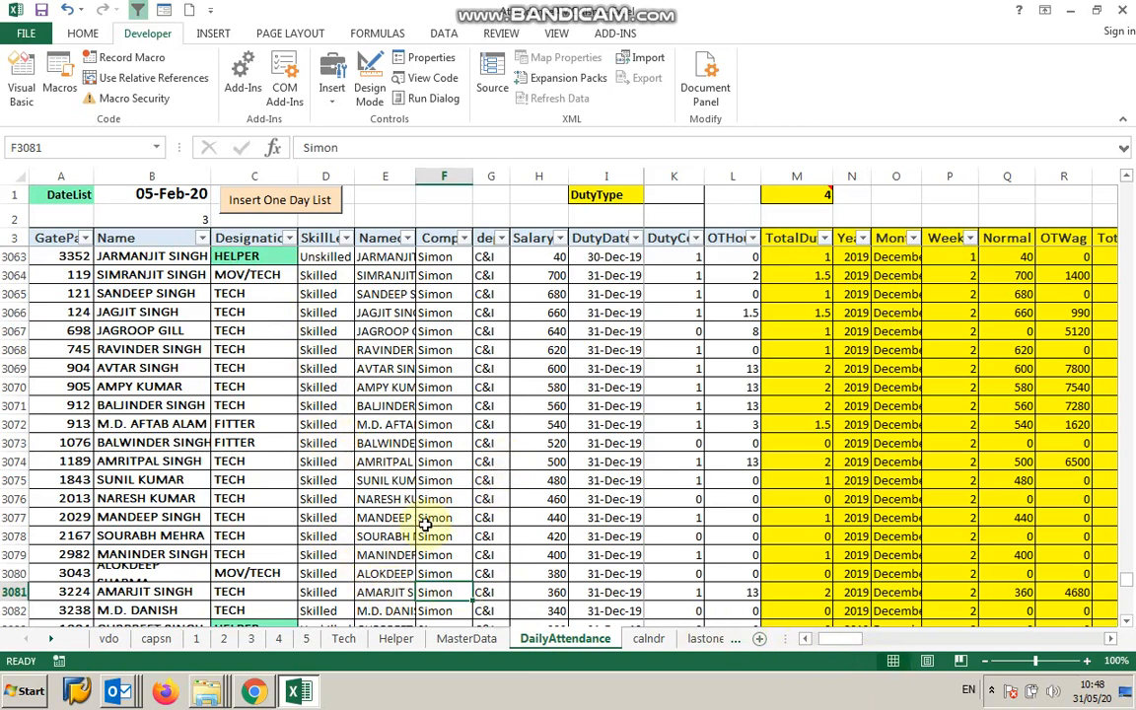
{"action": "left_click", "coordinate": [468, 639]}
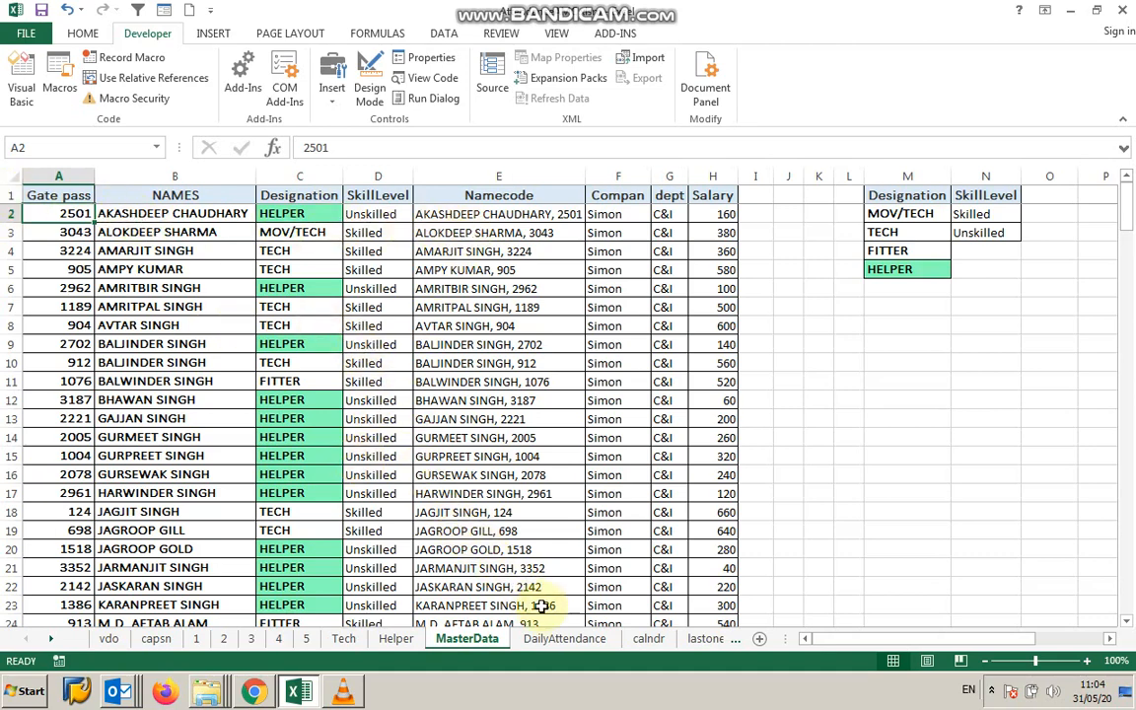
{"action": "left_click", "coordinate": [546, 640]}
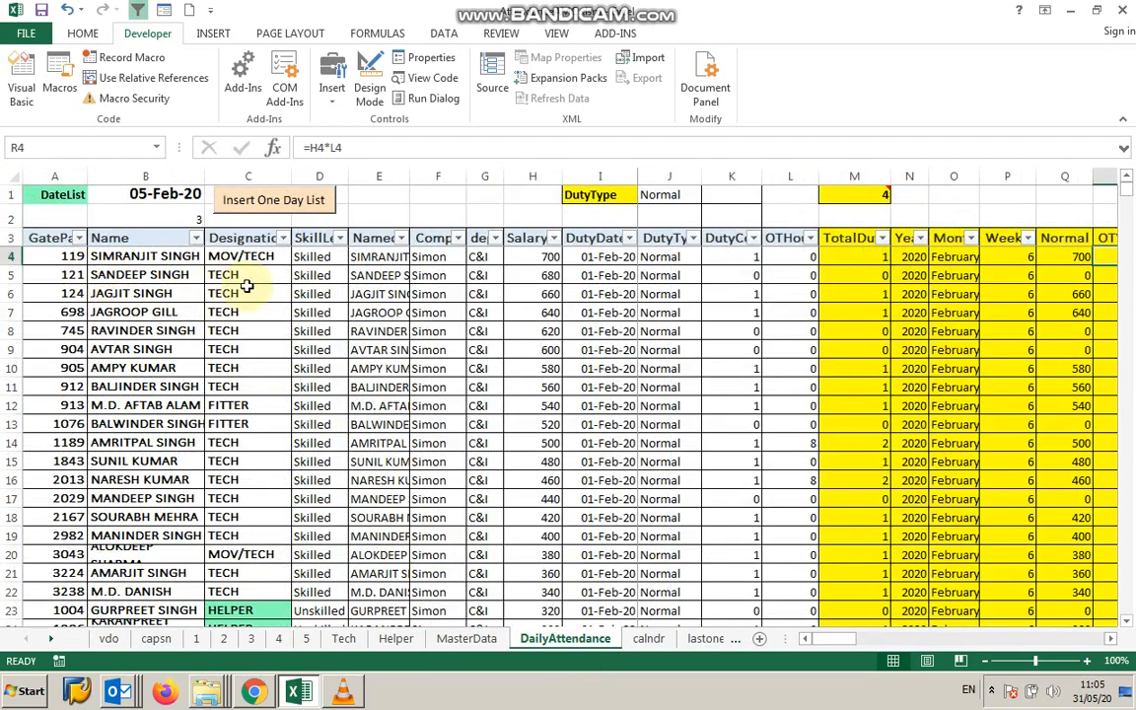
{"action": "left_click", "coordinate": [654, 238]}
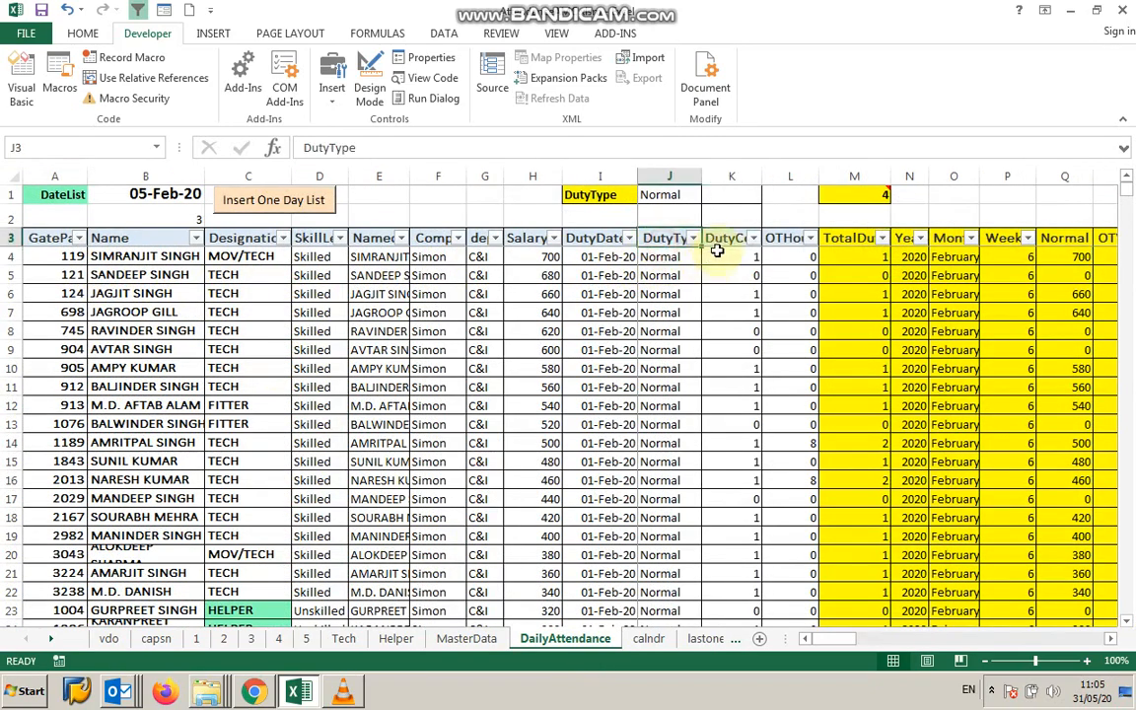
{"action": "left_click", "coordinate": [726, 237]}
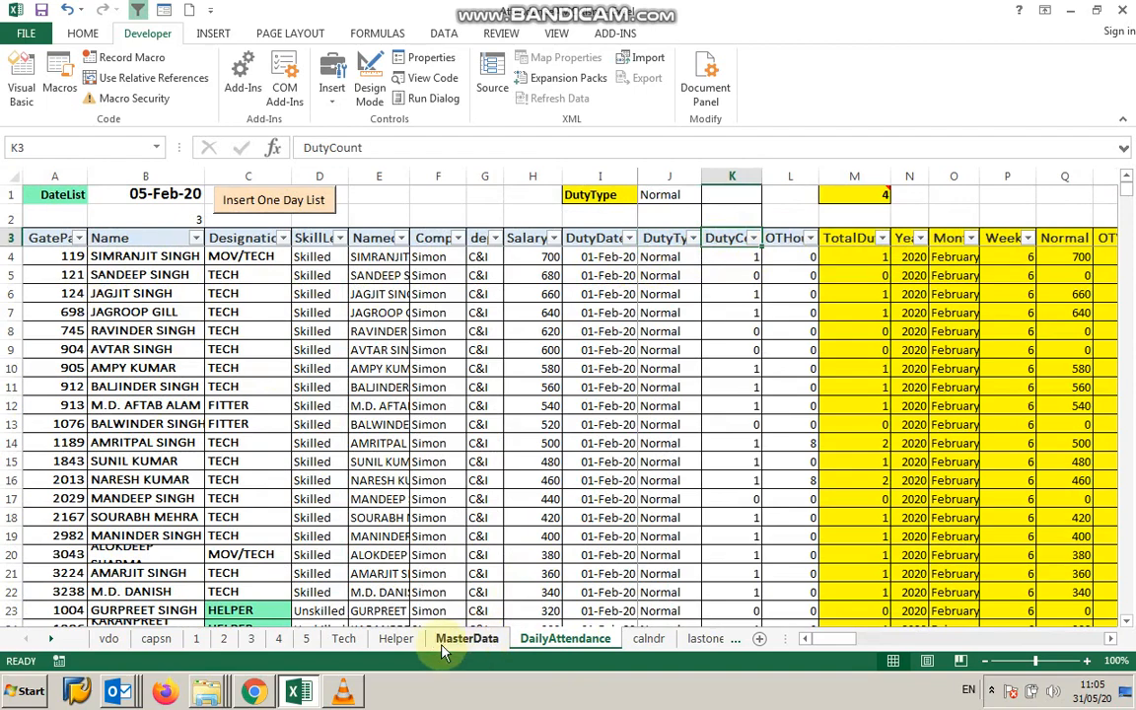
{"action": "left_click", "coordinate": [351, 644]}
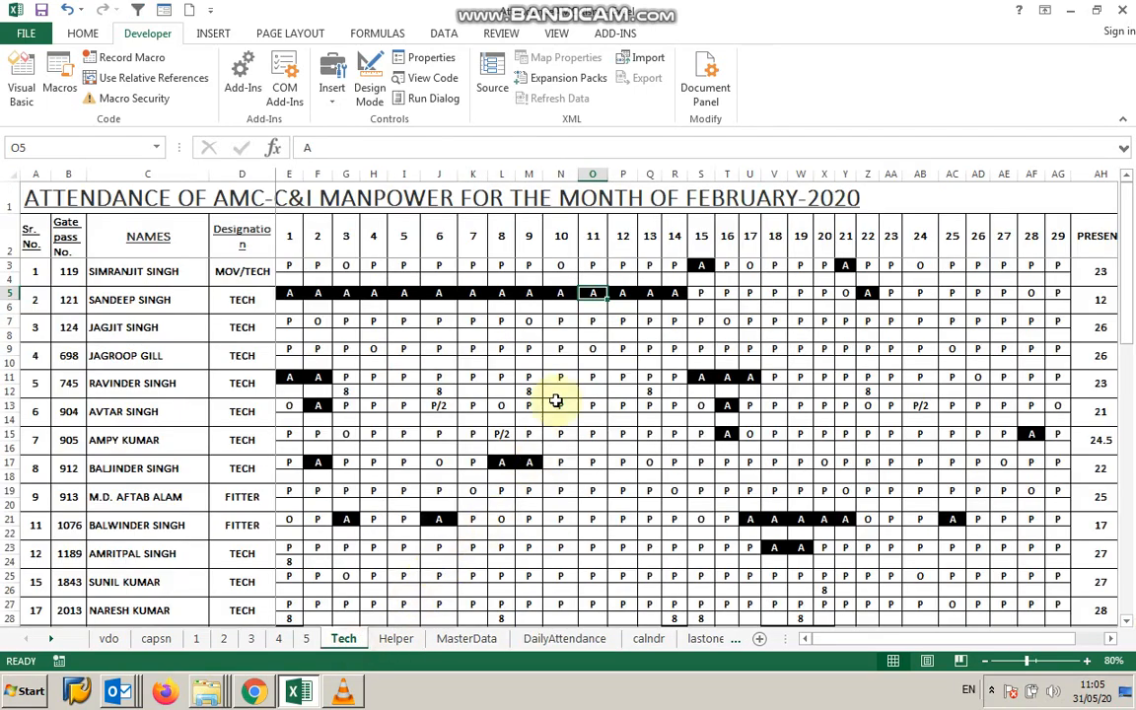
{"action": "left_click", "coordinate": [596, 295]}
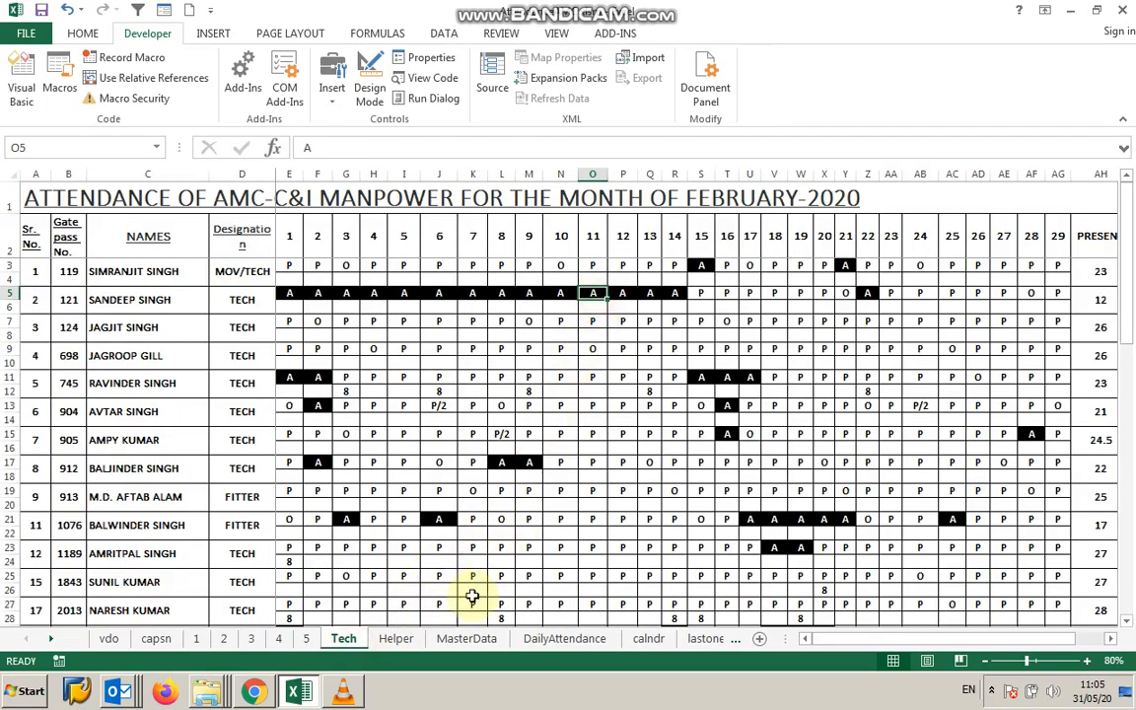
{"action": "left_click", "coordinate": [541, 641]}
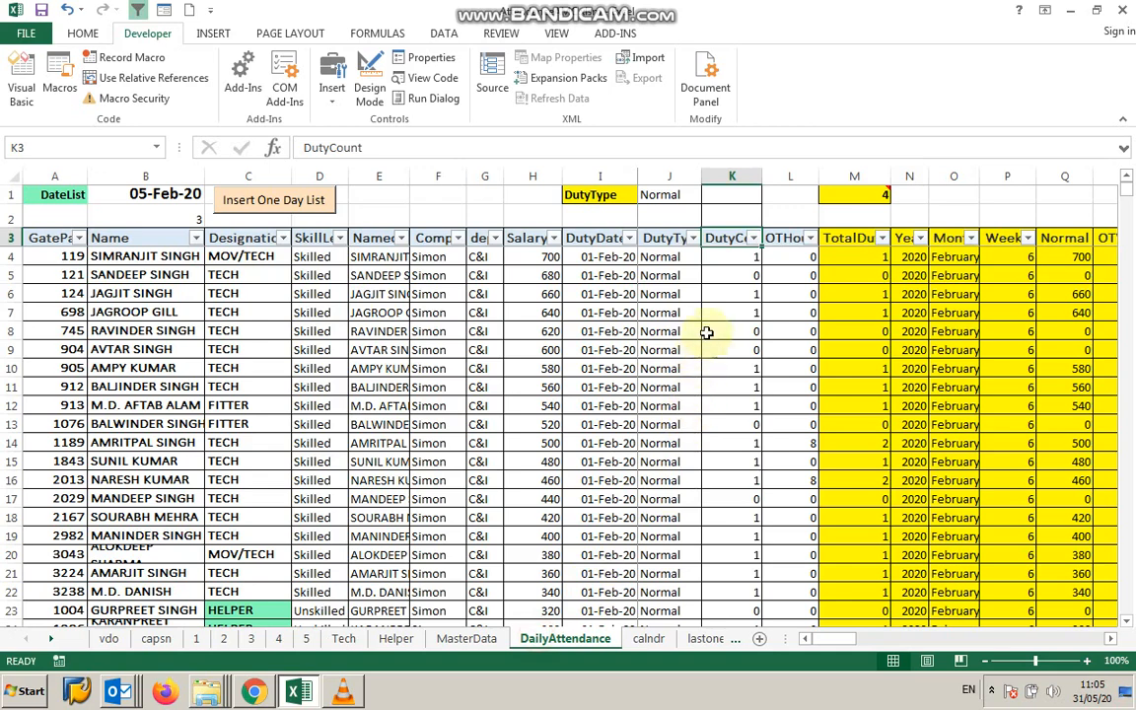
Inspect the DutyCount and OTHours values for several employees in the DailyAttendance table.
{"action": "left_click", "coordinate": [731, 277]}
{"action": "left_click", "coordinate": [731, 294]}
{"action": "left_click", "coordinate": [730, 313]}
{"action": "left_click", "coordinate": [724, 331]}
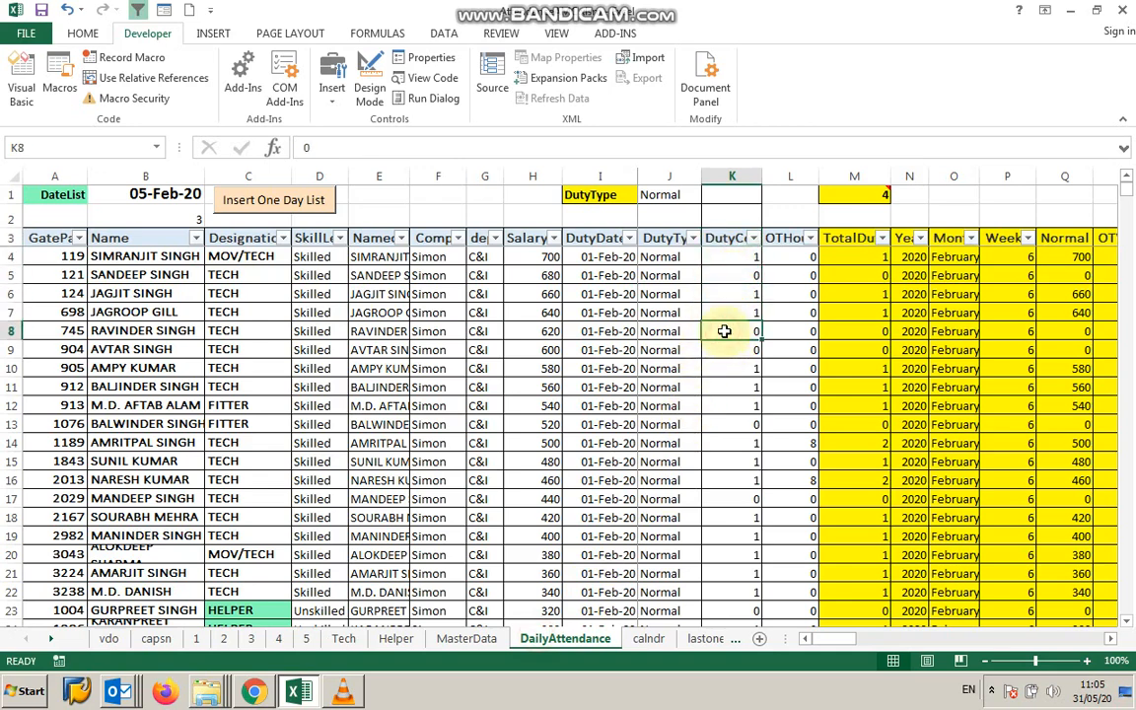
{"action": "left_click", "coordinate": [730, 373]}
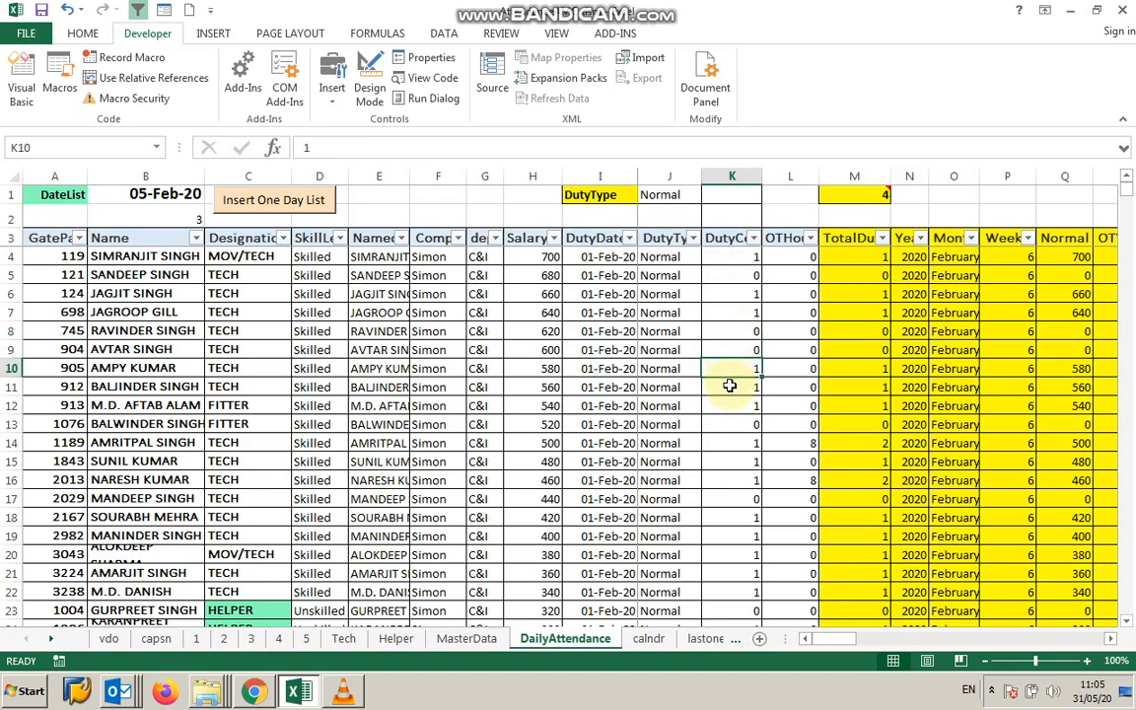
{"action": "left_click", "coordinate": [794, 258]}
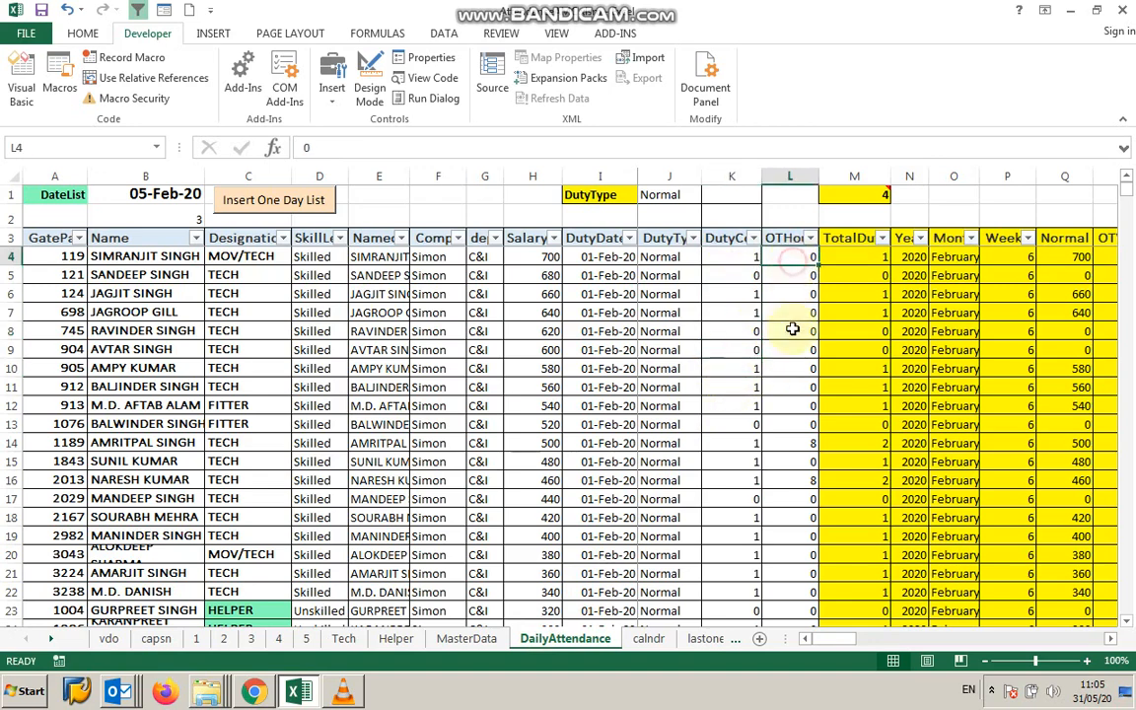
{"action": "left_click", "coordinate": [789, 439]}
{"action": "left_click", "coordinate": [791, 523]}
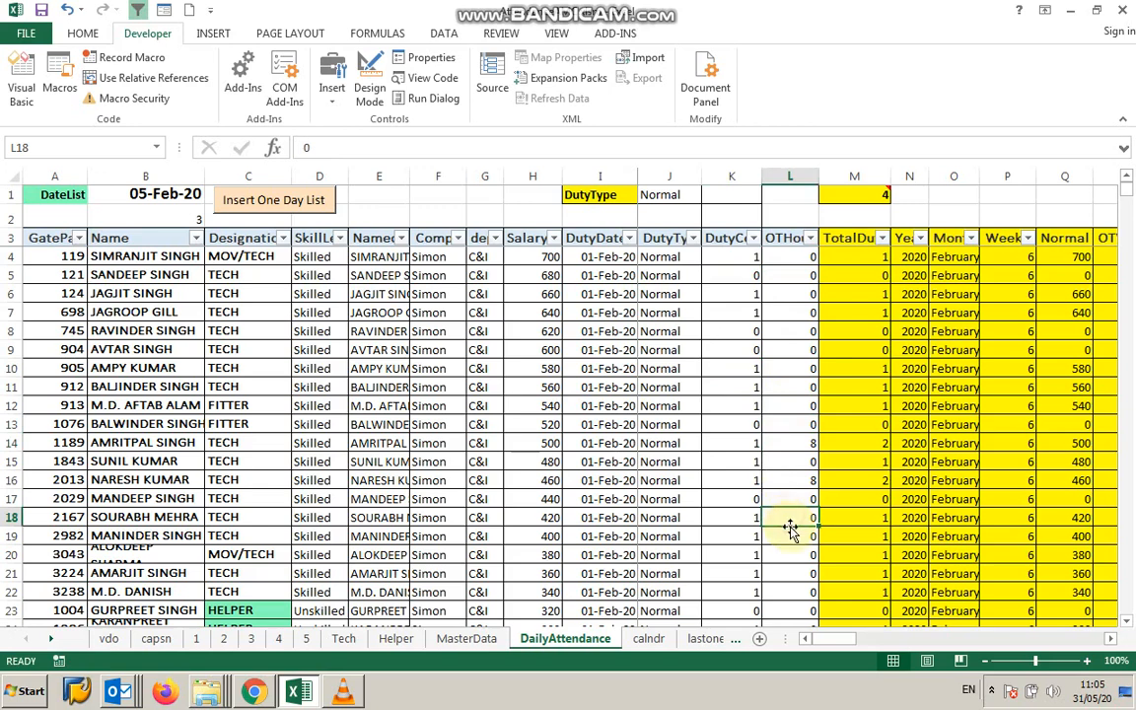
Inspect the formulas behind the TotalDuty, Year, Month, Weekday and Normal columns of the DailyAttendance table.
{"action": "left_click", "coordinate": [873, 262]}
{"action": "left_click", "coordinate": [912, 260]}
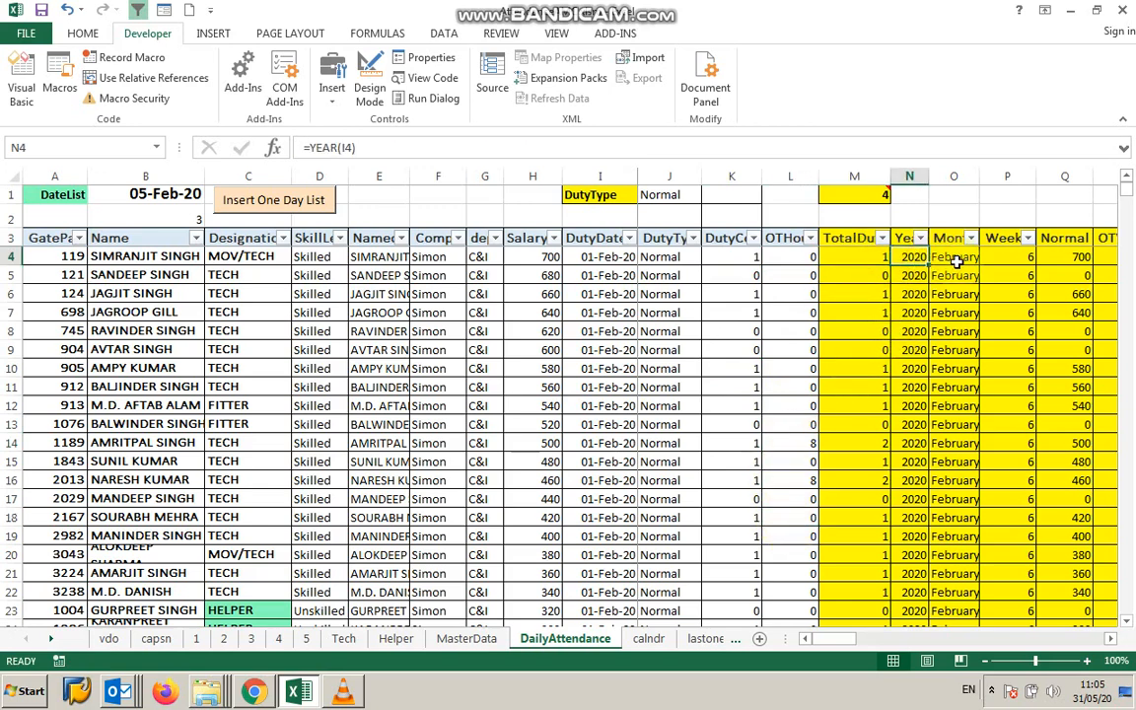
{"action": "left_click", "coordinate": [957, 261]}
{"action": "left_click", "coordinate": [1007, 261]}
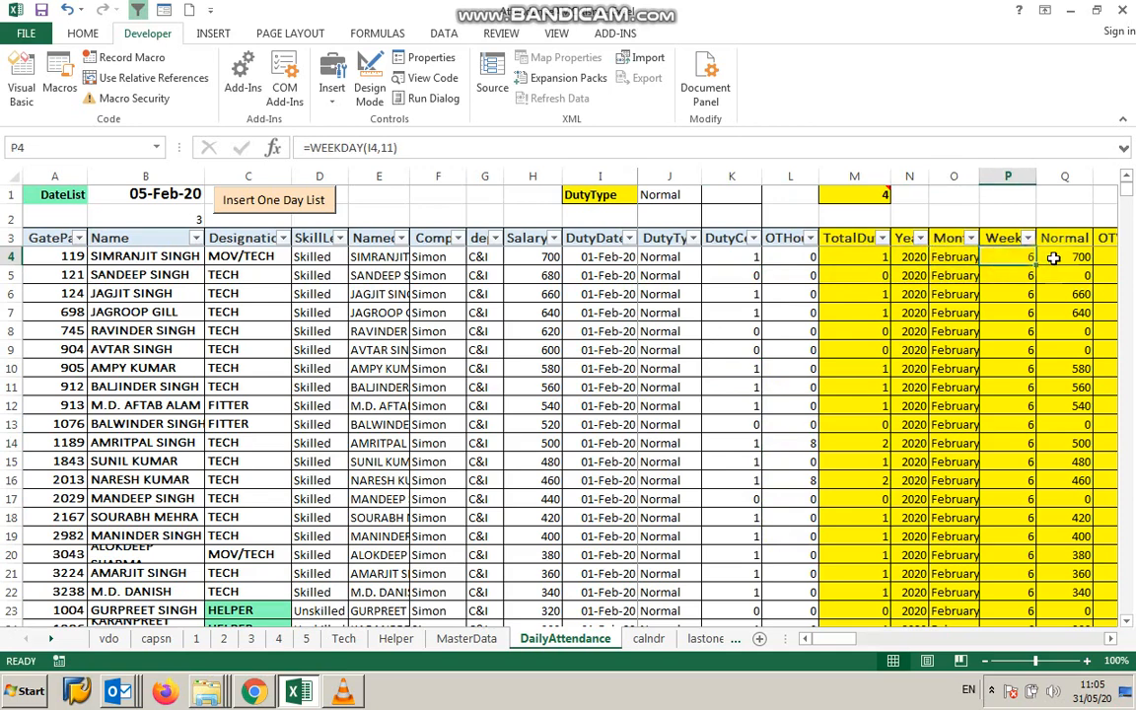
{"action": "left_click", "coordinate": [1054, 259]}
{"action": "left_click", "coordinate": [614, 257]}
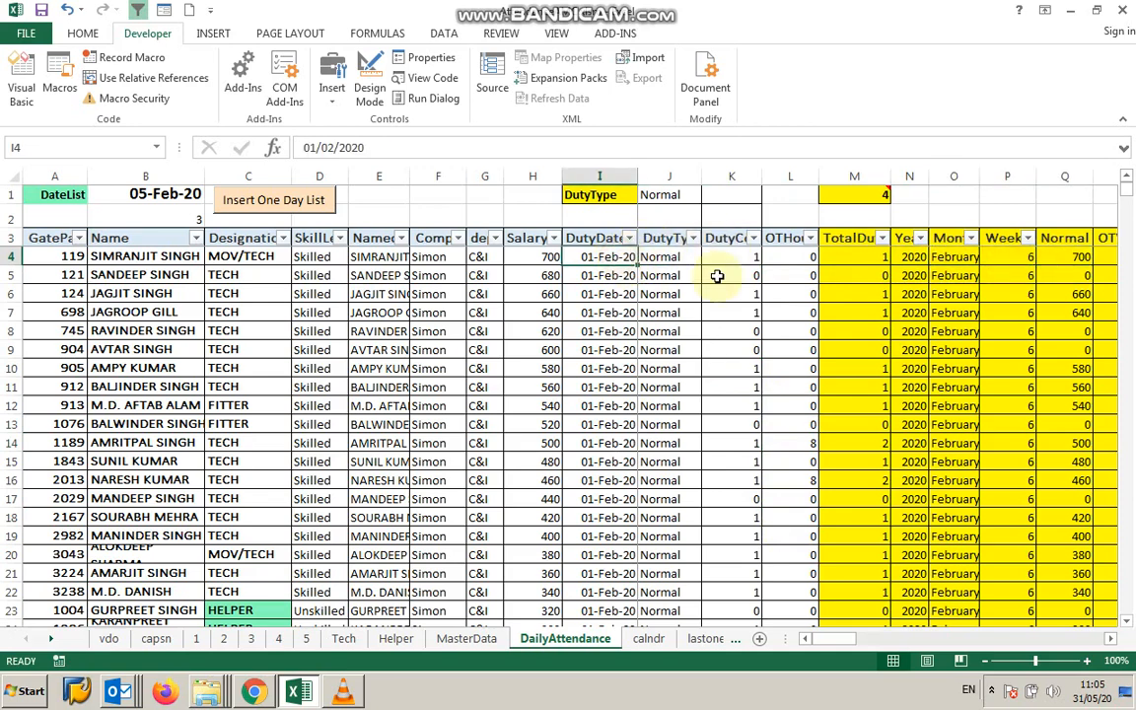
{"action": "left_click", "coordinate": [1060, 259]}
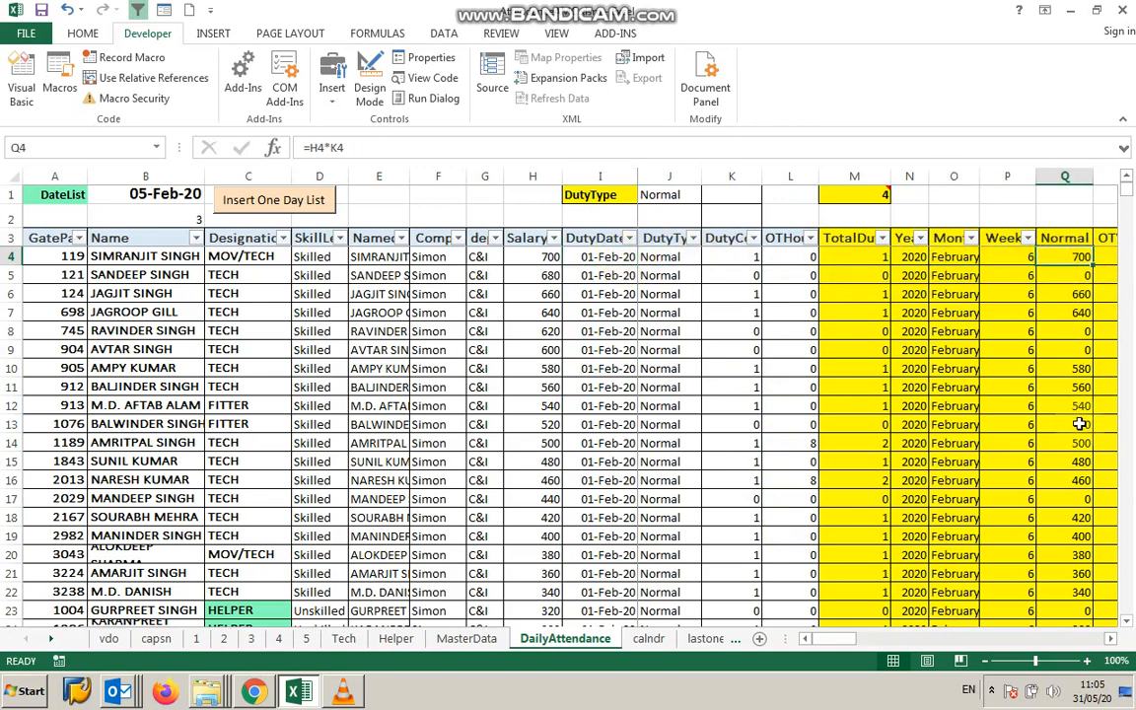
Scroll to the wage columns and inspect the OTWage formula against the Salary values.
{"action": "left_click", "coordinate": [1111, 639]}
{"action": "left_click", "coordinate": [1111, 639]}
{"action": "left_click", "coordinate": [1111, 639]}
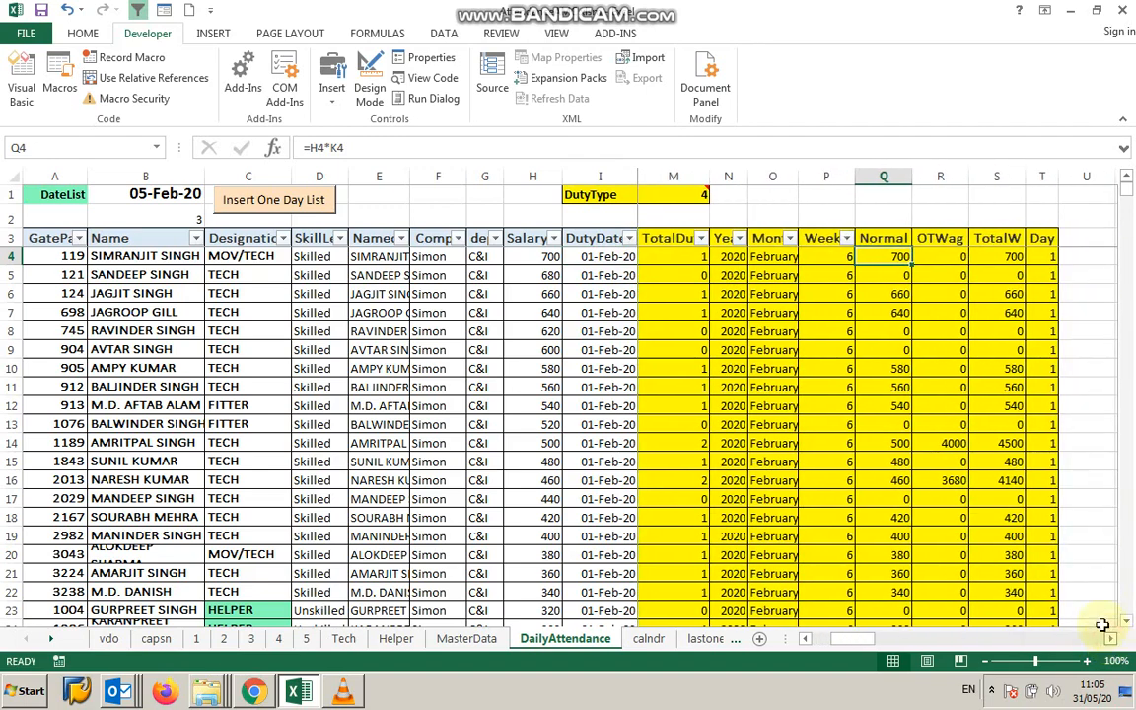
{"action": "left_click", "coordinate": [952, 260]}
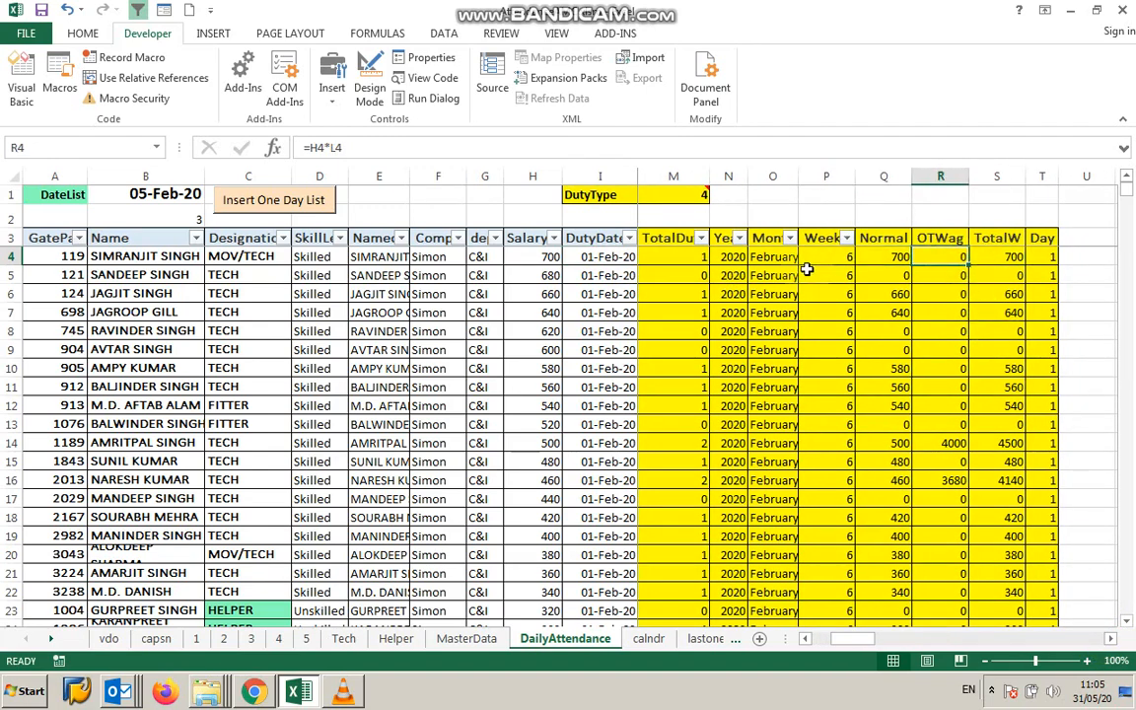
{"action": "left_click", "coordinate": [512, 255]}
{"action": "left_click", "coordinate": [527, 294]}
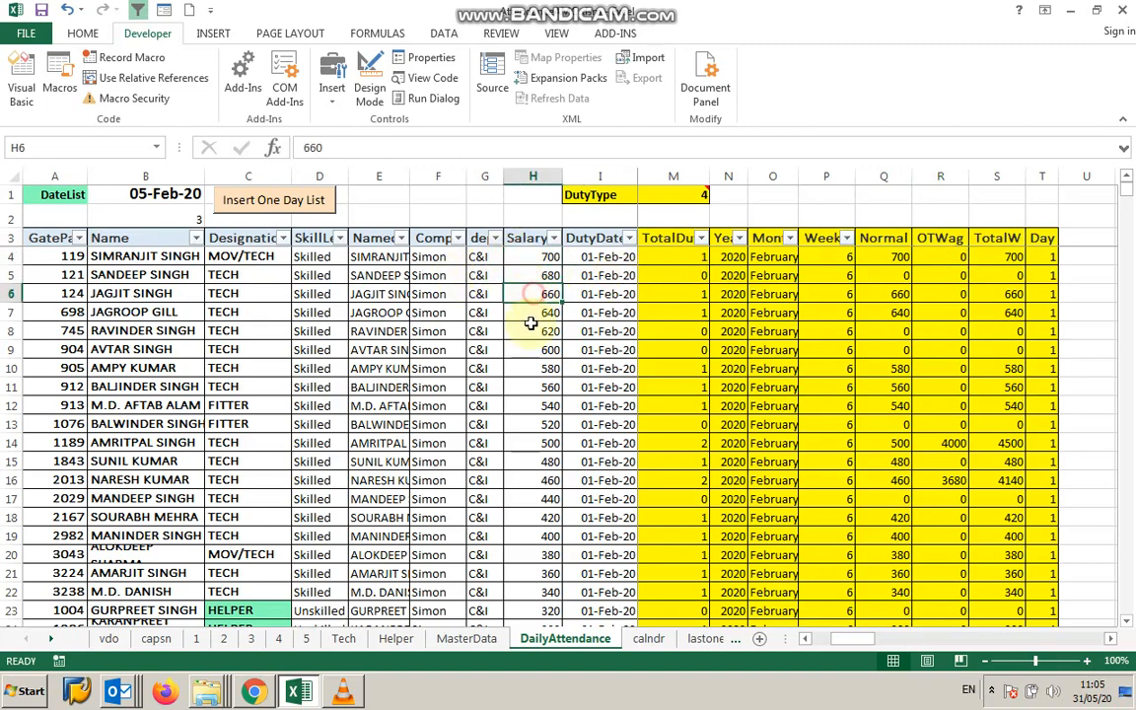
Compare employee salaries on the MasterData sheet with the DailyAttendance table.
{"action": "left_click", "coordinate": [466, 639]}
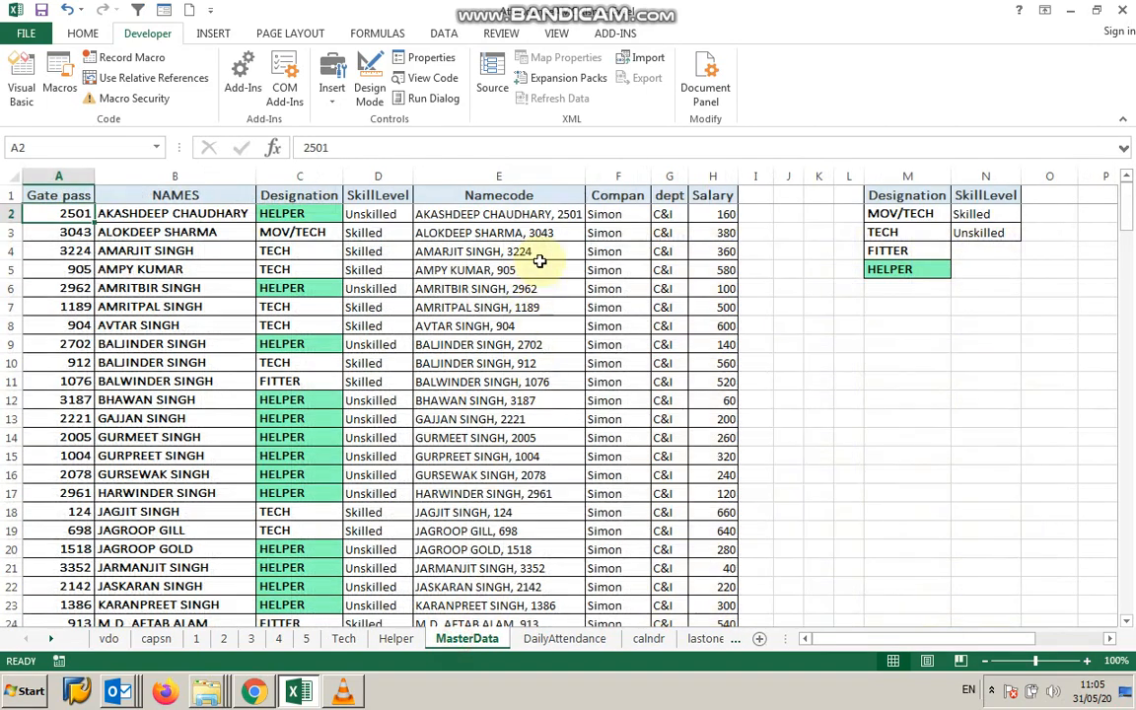
{"action": "left_click", "coordinate": [717, 213]}
{"action": "left_click", "coordinate": [709, 327]}
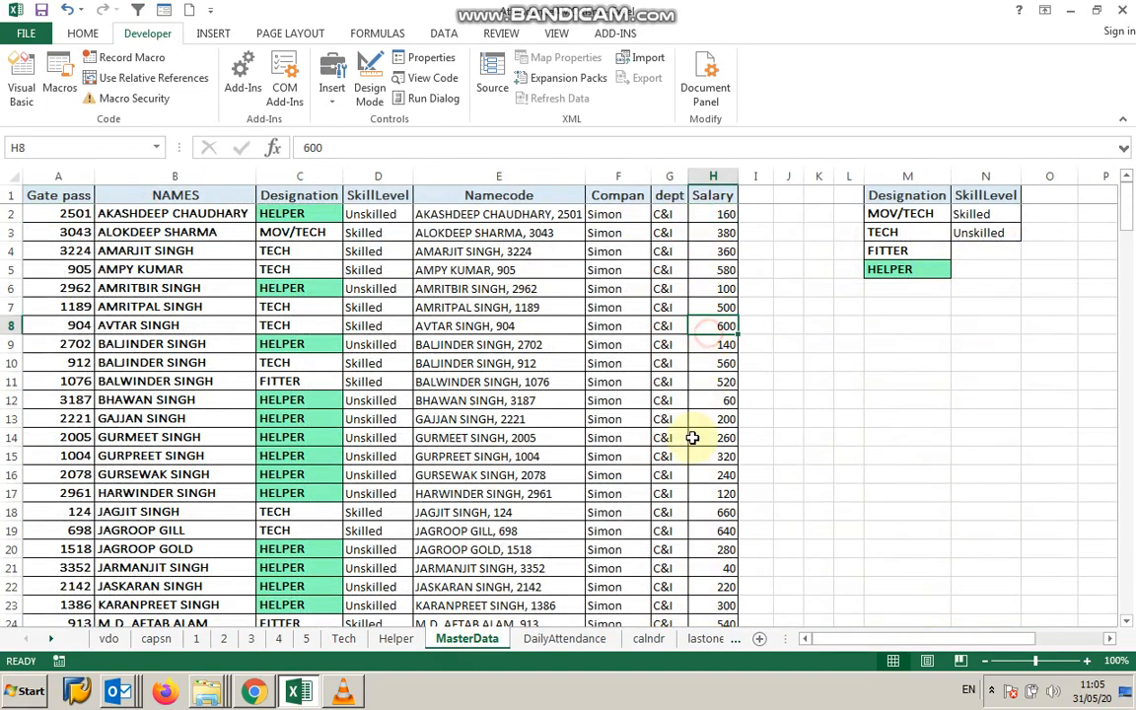
{"action": "left_click", "coordinate": [574, 640]}
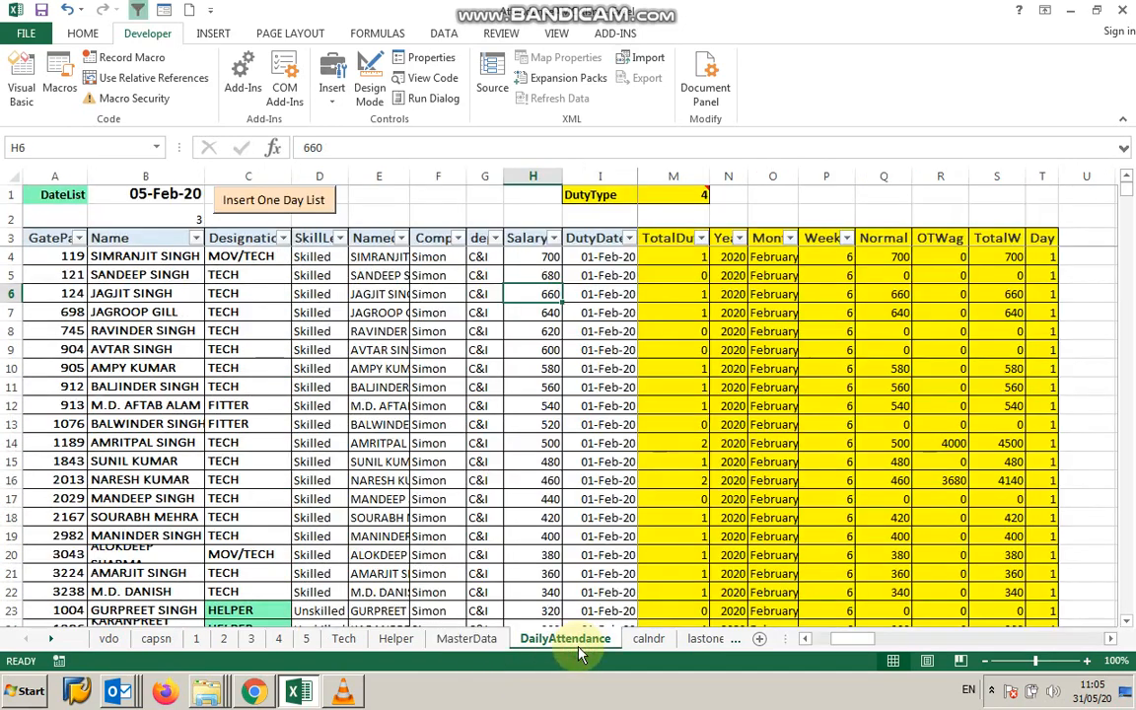
Inspect the Day formula, then browse the table rows down to the next day's records.
{"action": "left_click", "coordinate": [1044, 257]}
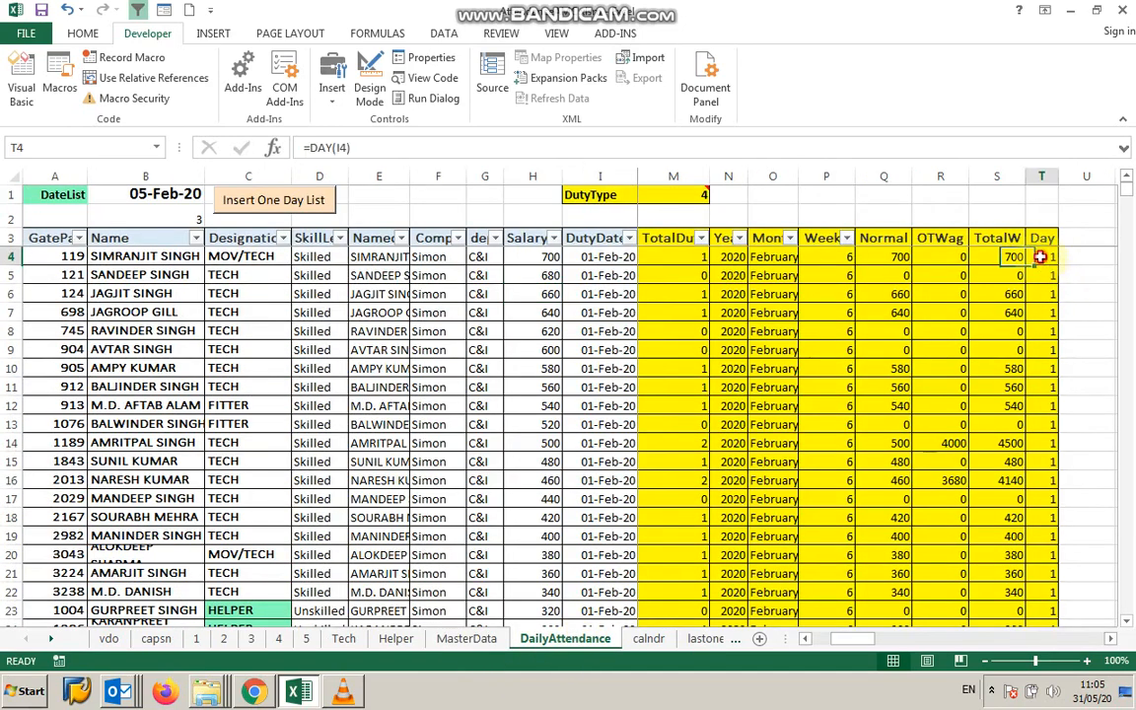
{"action": "left_click", "coordinate": [805, 639]}
{"action": "double_click", "coordinate": [805, 639]}
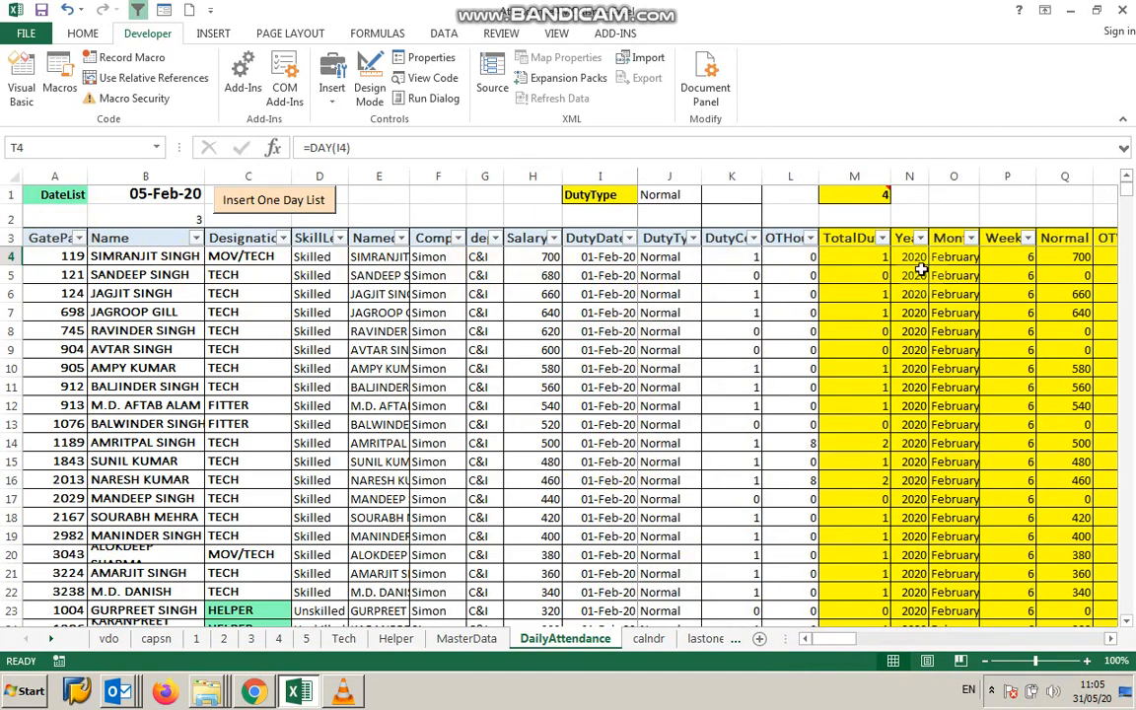
{"action": "scroll", "coordinate": [291, 410], "scroll_direction": "down", "scroll_amount": 1}
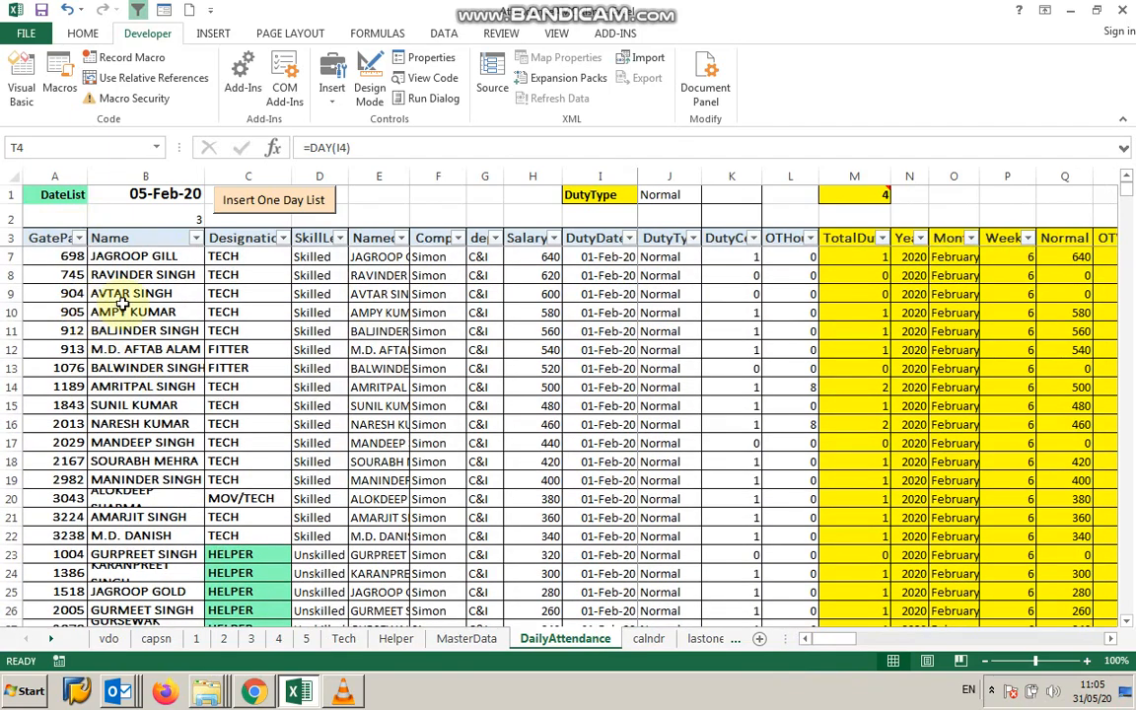
{"action": "scroll", "coordinate": [502, 488], "scroll_direction": "down", "scroll_amount": 9}
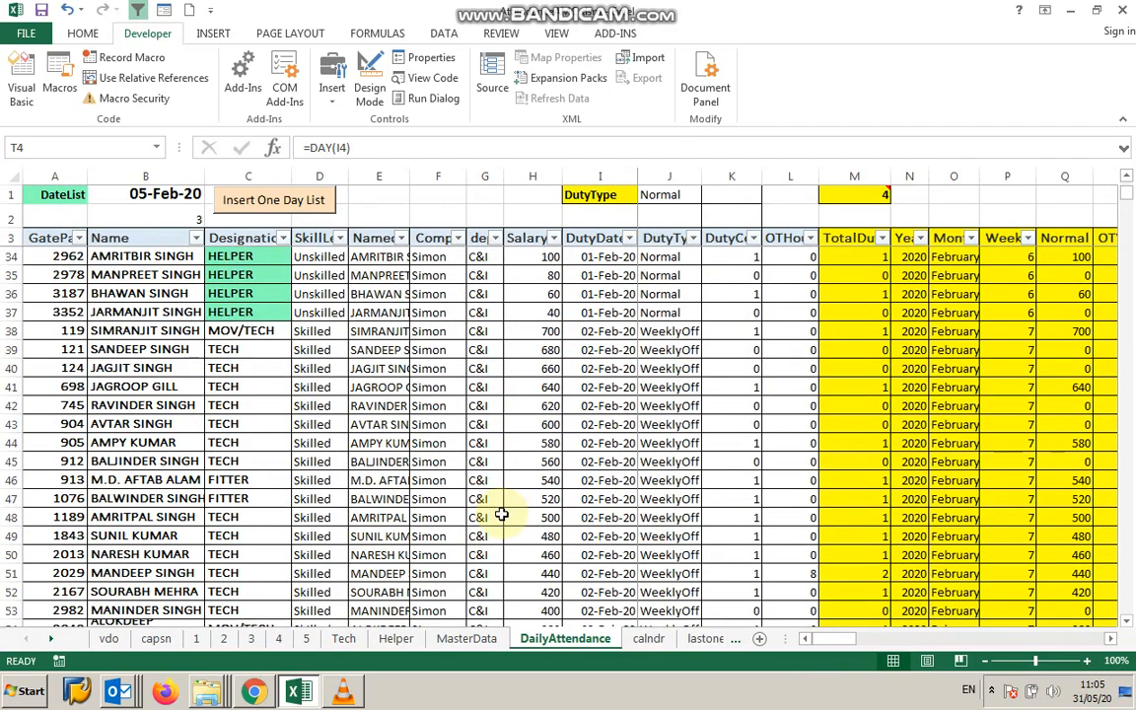
{"action": "scroll", "coordinate": [500, 514], "scroll_direction": "up", "scroll_amount": 10}
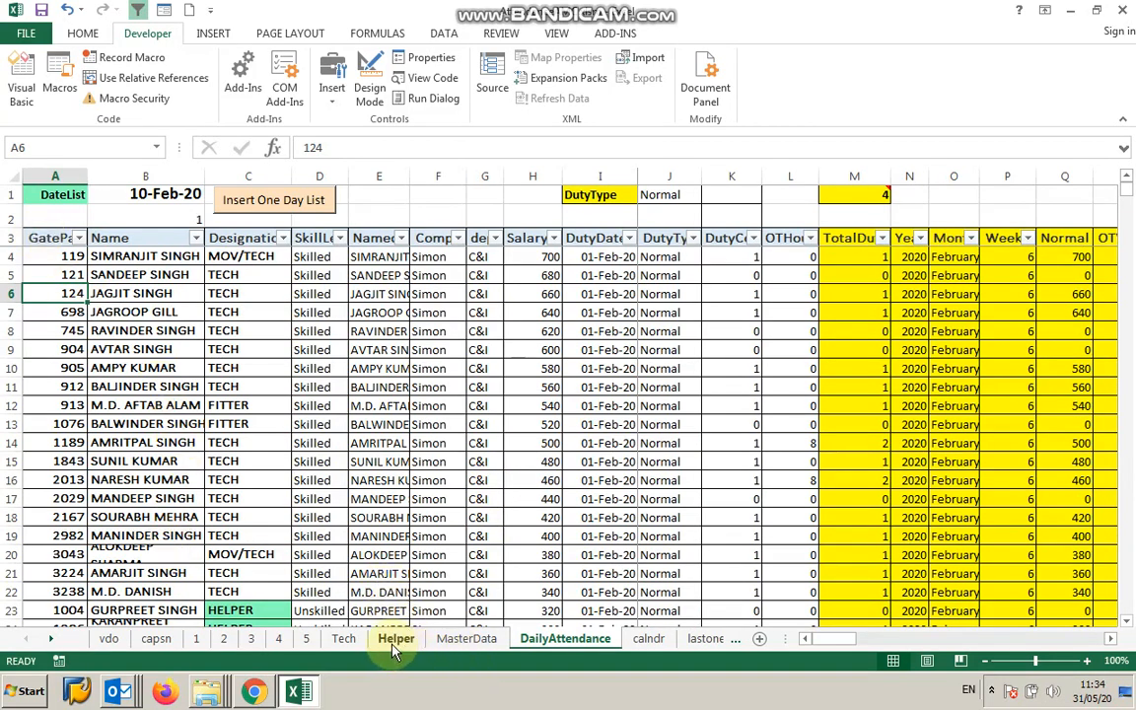
Review the day columns 2 to 23 on the Helper sheet and return to DailyAttendance.
{"action": "left_click", "coordinate": [396, 640]}
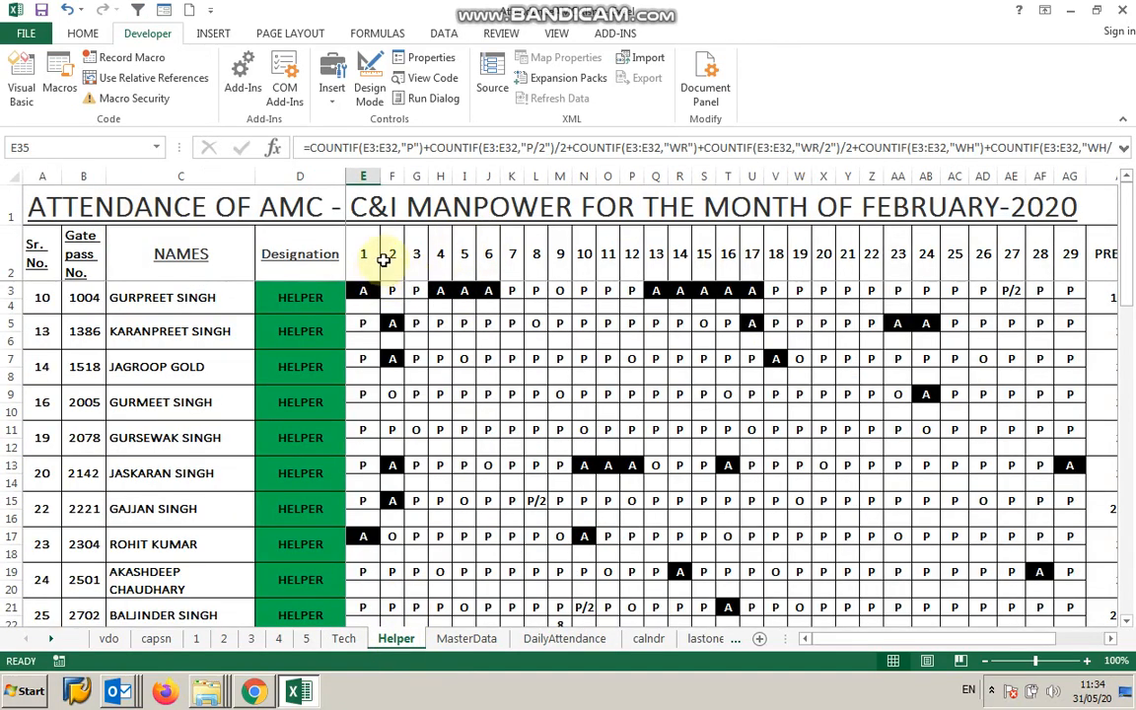
{"action": "left_click_drag", "start_coordinate": [399, 177], "coordinate": [894, 195]}
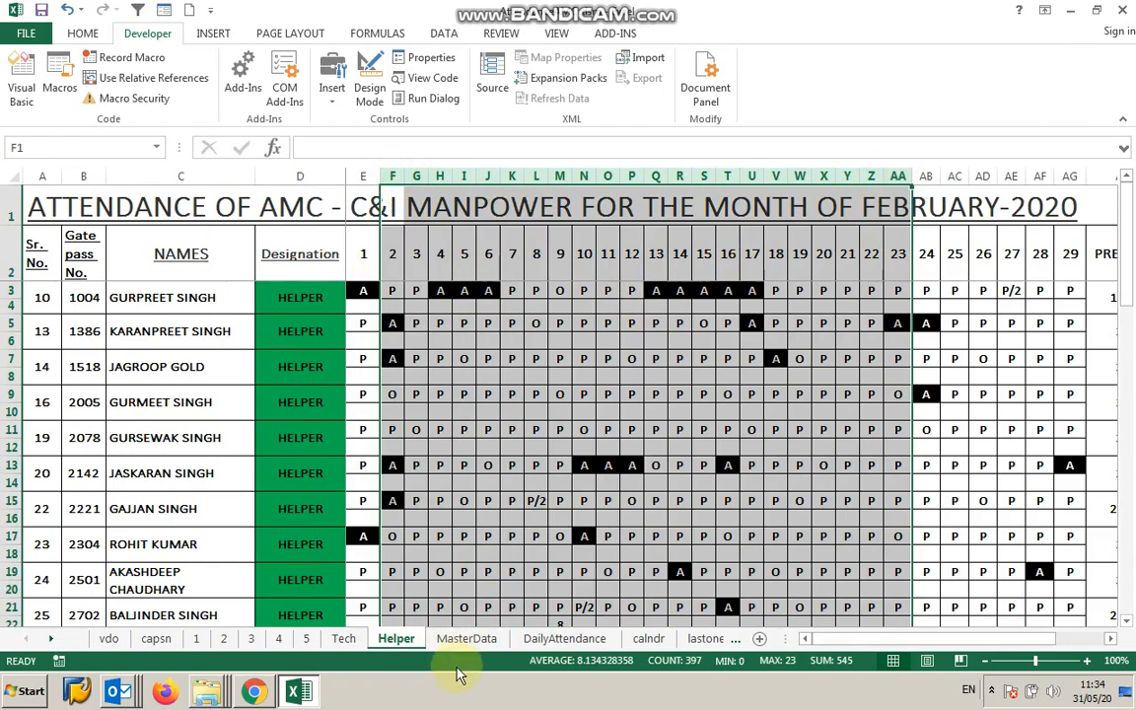
{"action": "left_click", "coordinate": [548, 640]}
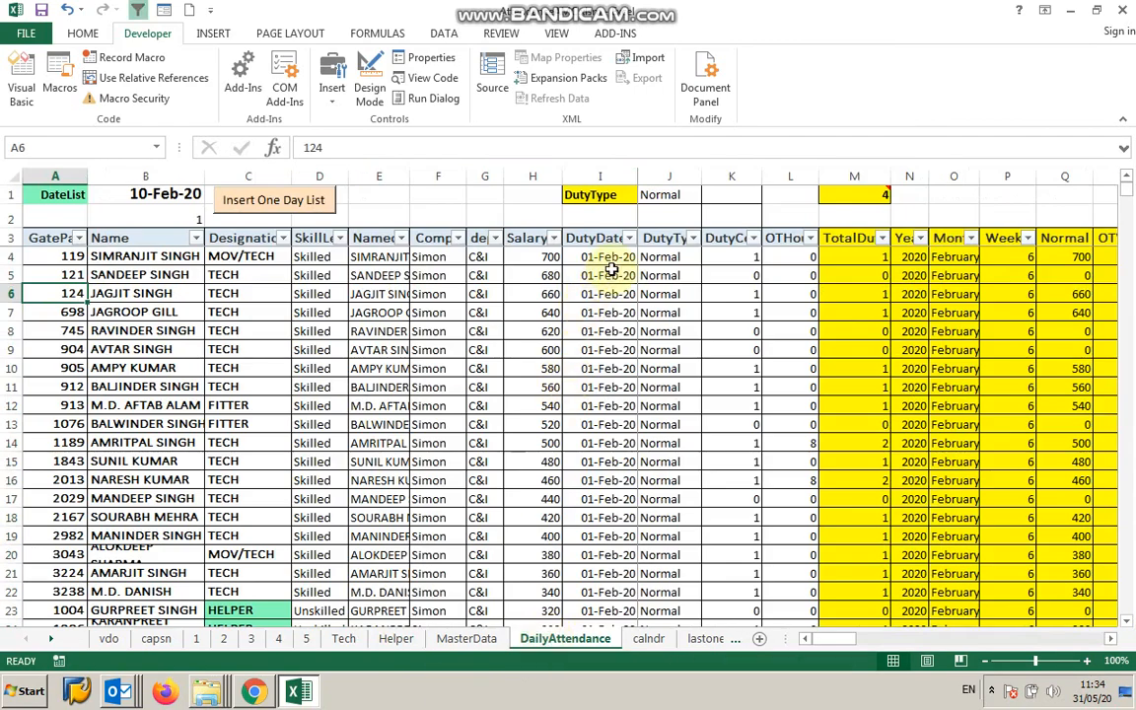
Highlight the DutyDate cells and the first day's rows to examine one day's block of records.
{"action": "left_click_drag", "start_coordinate": [599, 259], "coordinate": [592, 498]}
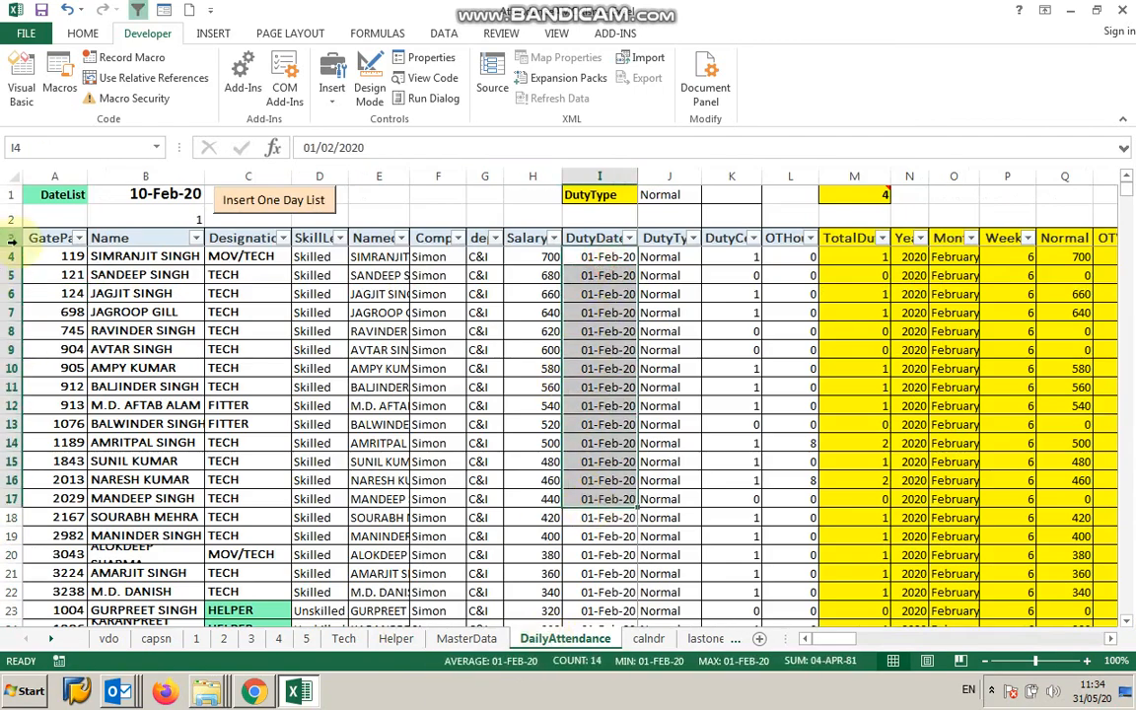
{"action": "left_click_drag", "start_coordinate": [10, 256], "coordinate": [12, 518]}
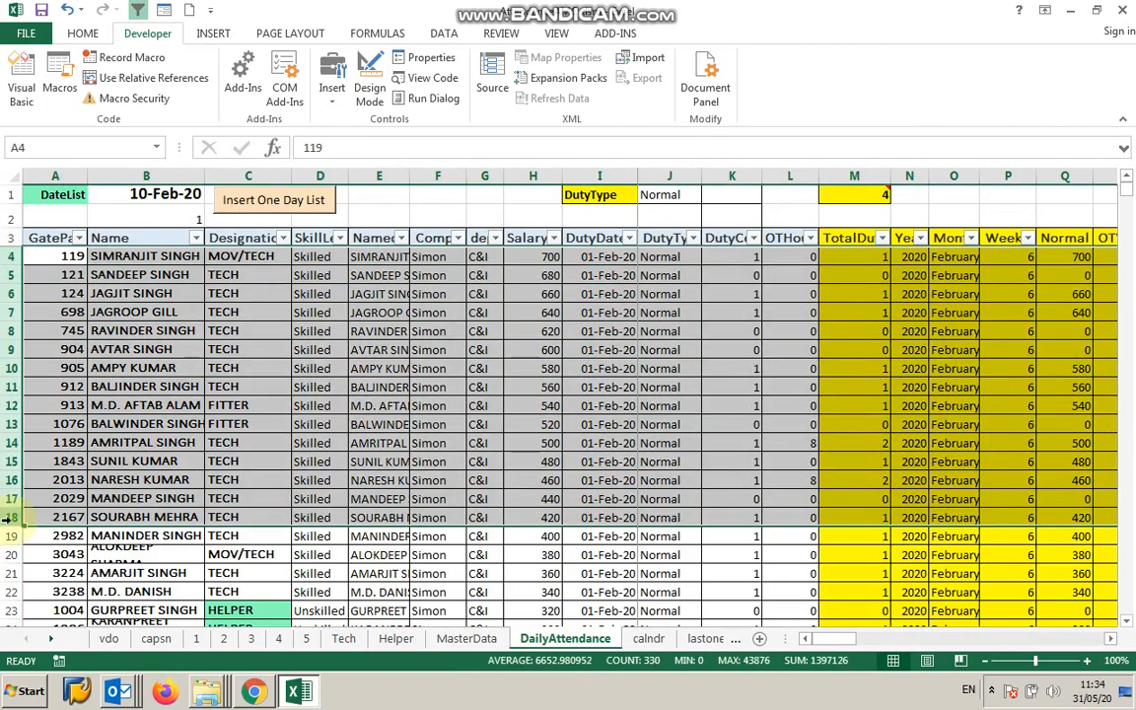
{"action": "left_click", "coordinate": [421, 369]}
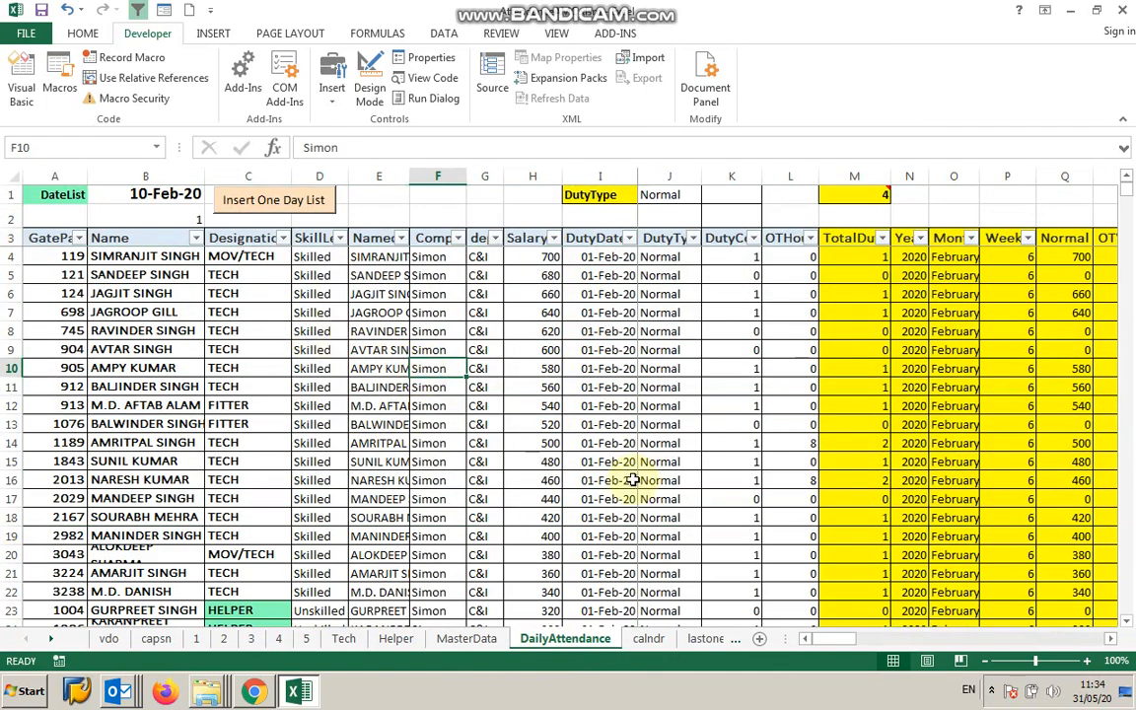
{"action": "scroll", "coordinate": [639, 472], "scroll_direction": "down", "scroll_amount": 5}
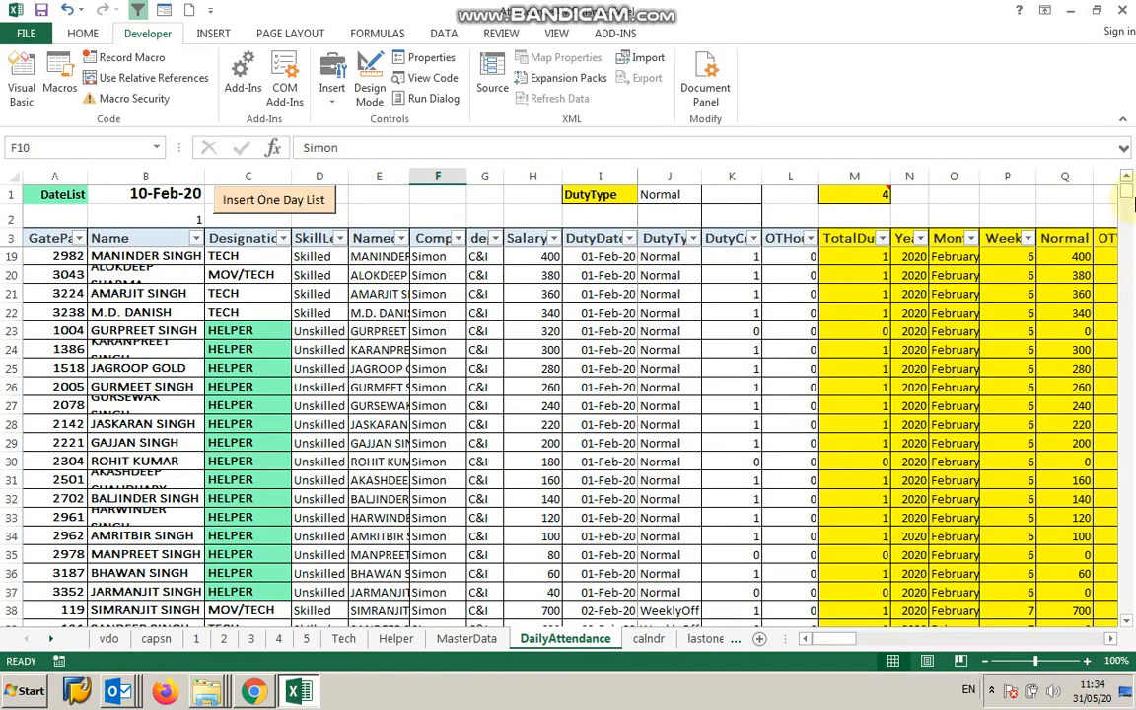
{"action": "scroll", "coordinate": [573, 434], "scroll_direction": "up", "scroll_amount": 5}
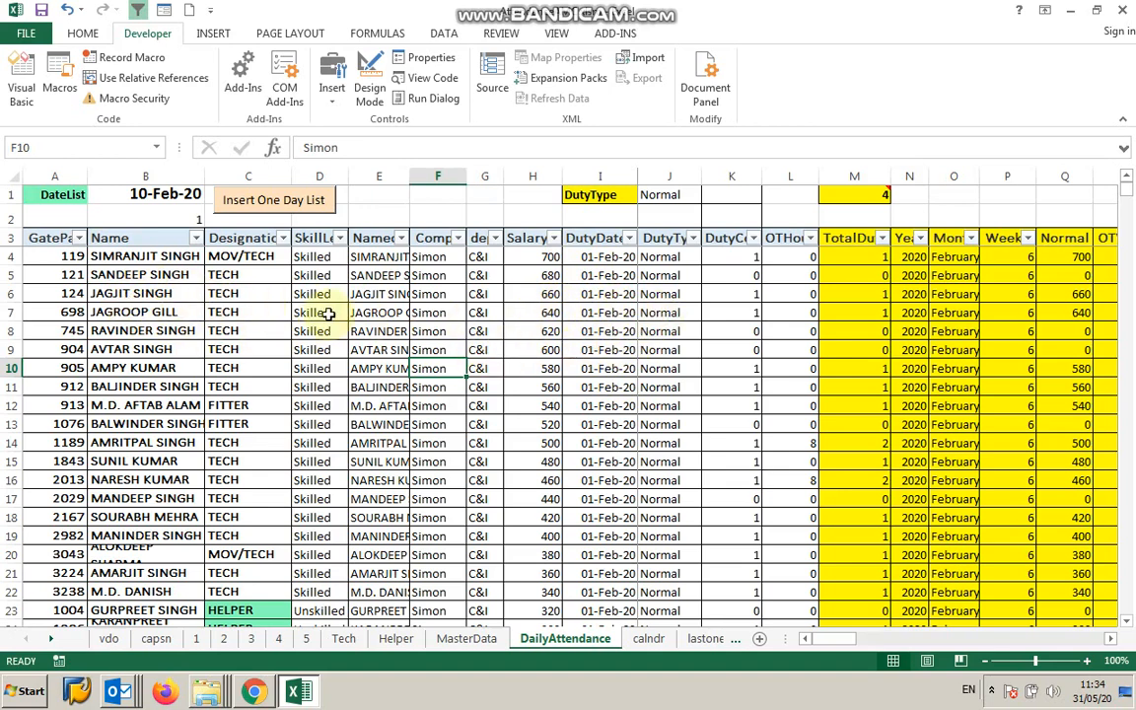
Examine the DutyType, DutyCount and OTHour column headers of the table.
{"action": "left_click", "coordinate": [668, 242]}
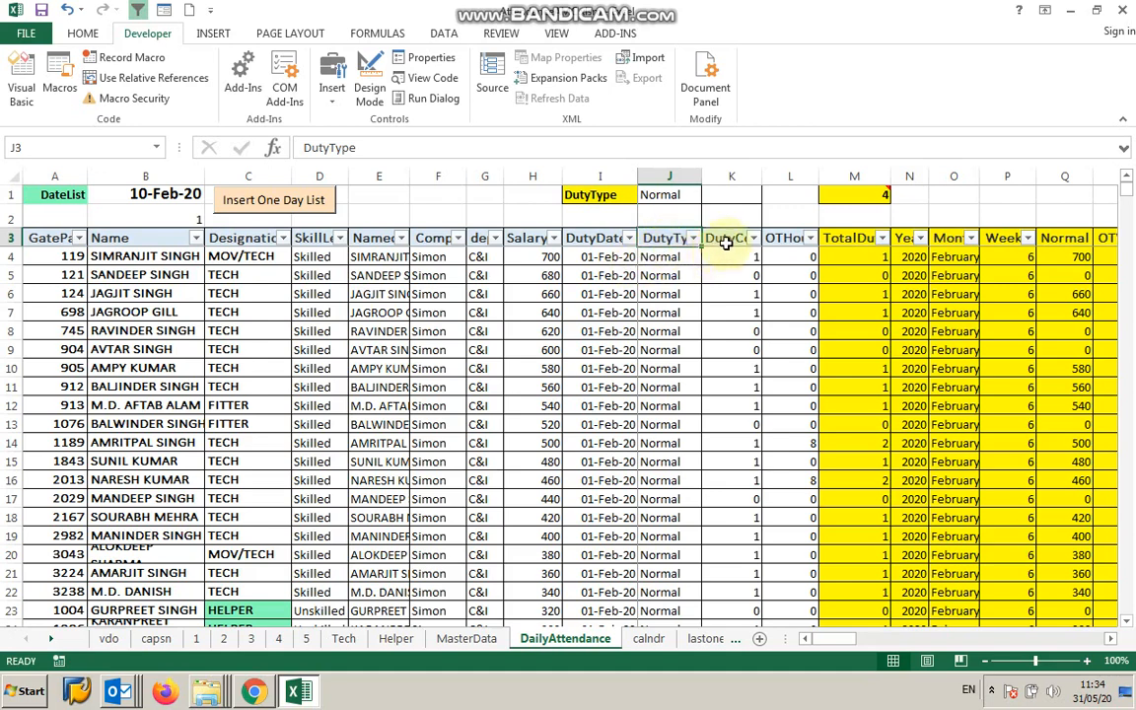
{"action": "left_click", "coordinate": [730, 240]}
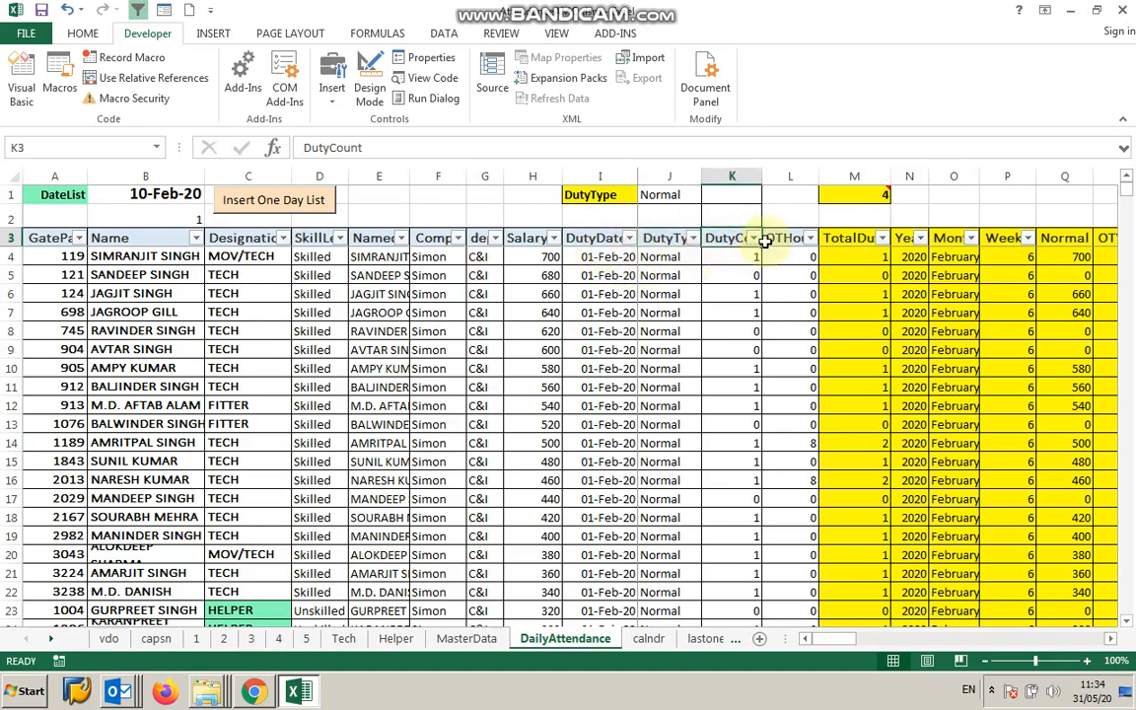
{"action": "left_click", "coordinate": [778, 237]}
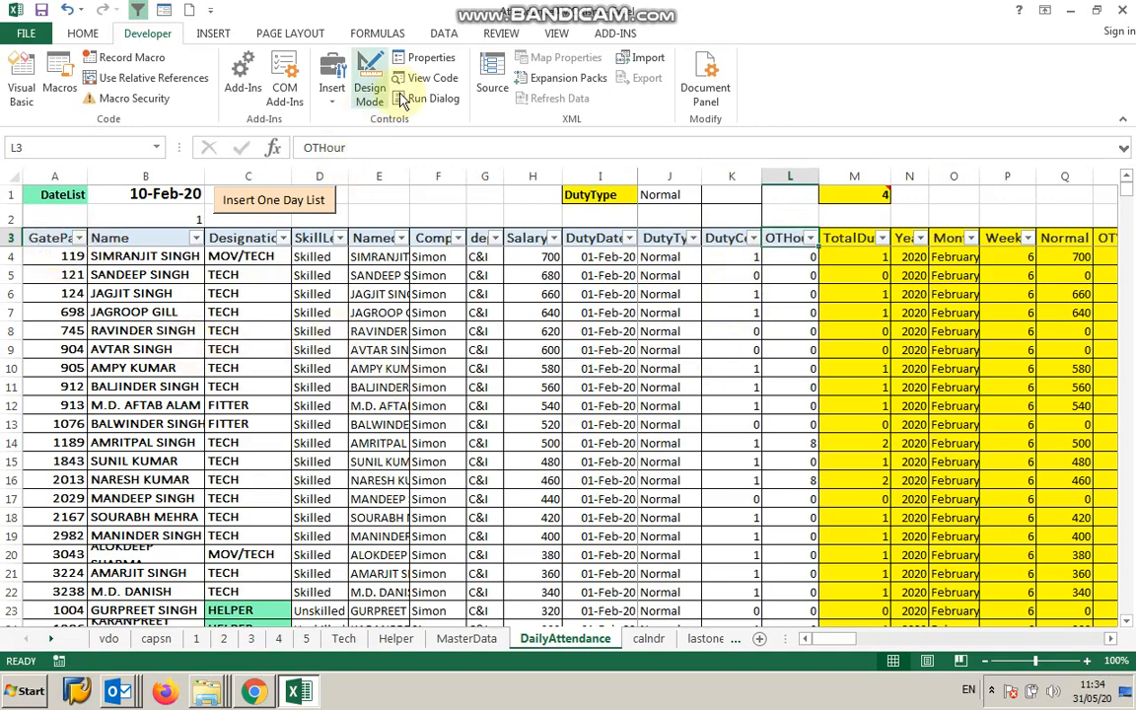
Select the table data and open the DailyAttendance data form to view a record, then close it.
{"action": "left_click", "coordinate": [444, 35]}
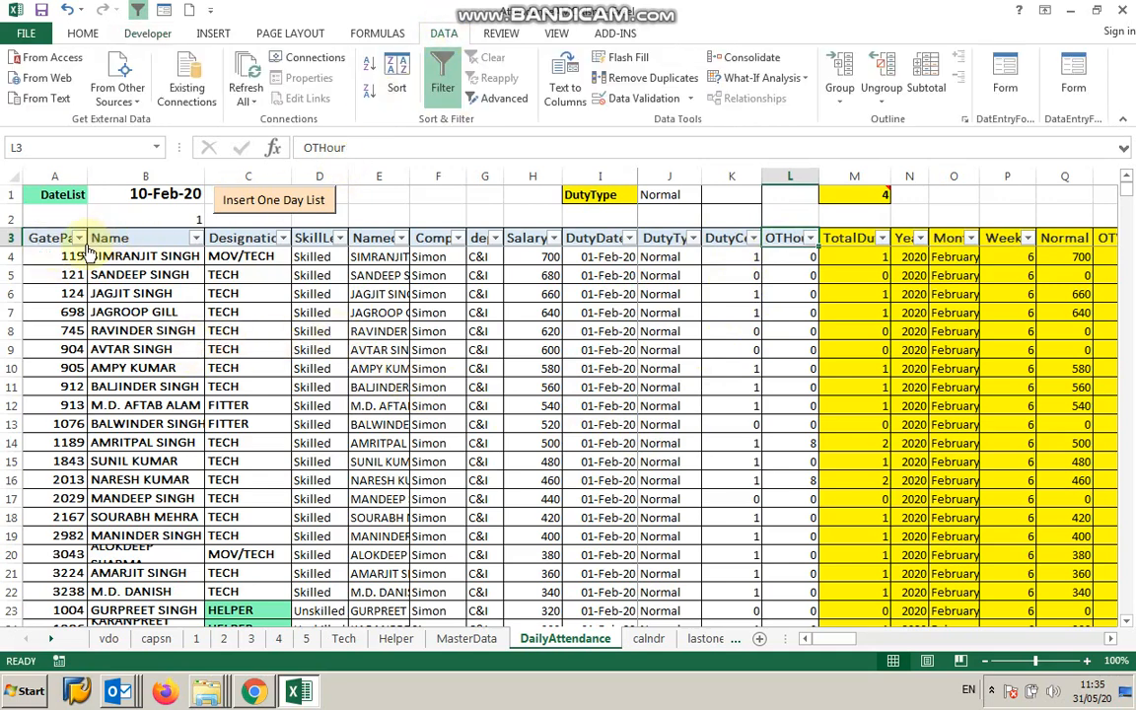
{"action": "left_click_drag", "start_coordinate": [45, 237], "coordinate": [996, 578]}
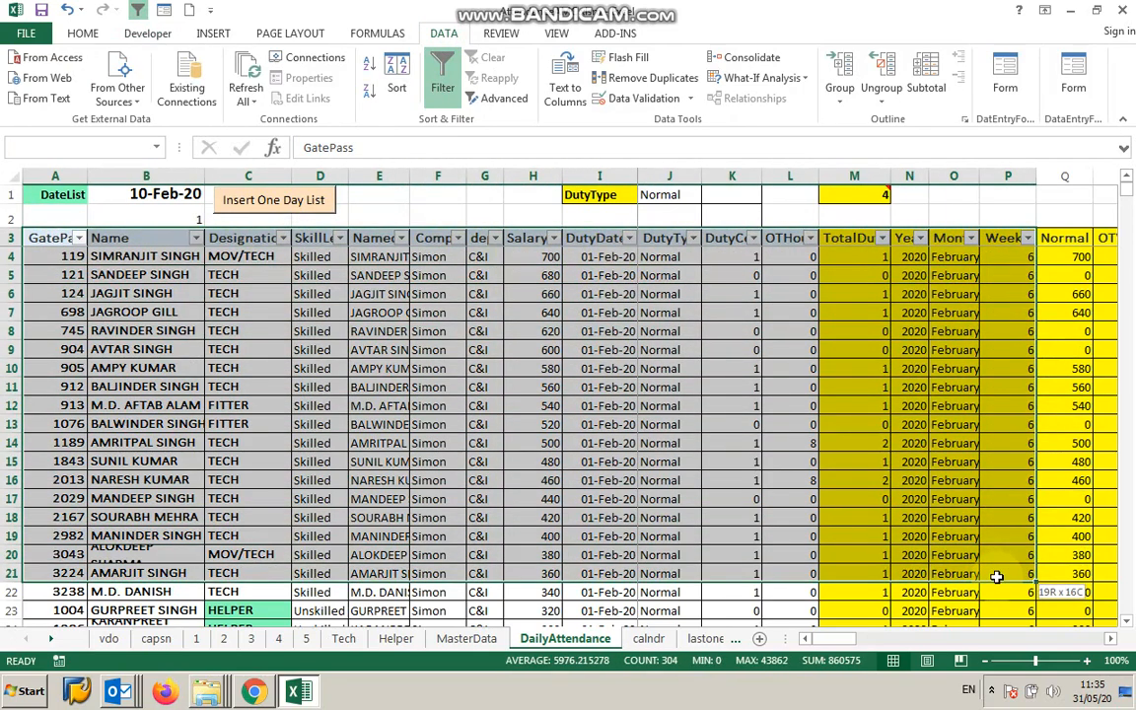
{"action": "left_click", "coordinate": [1004, 77]}
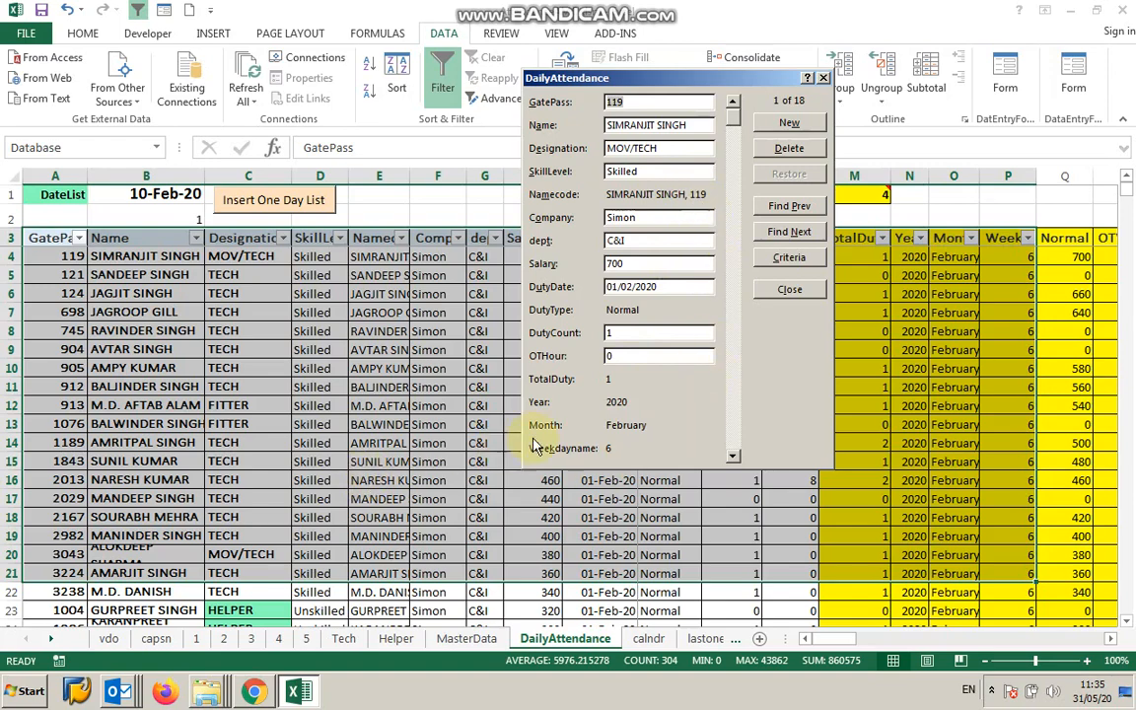
{"action": "left_click", "coordinate": [824, 79]}
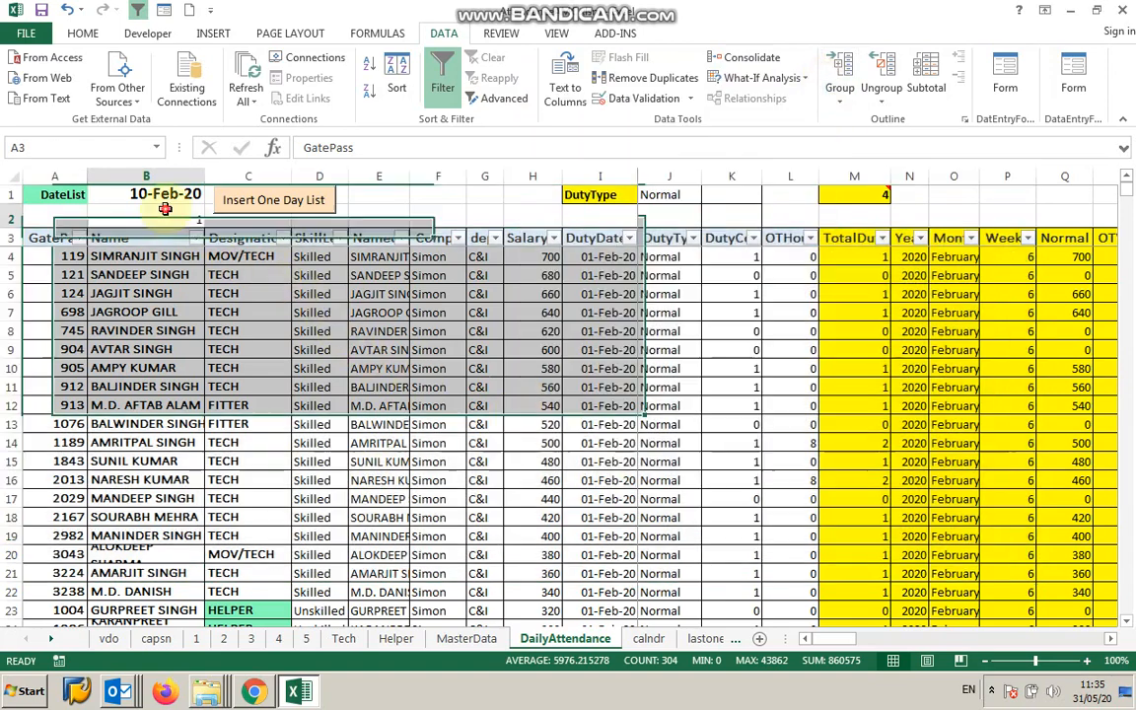
Open the DateList drop-down in the date cell to review the available dates, leaving 10-Feb-20 selected.
{"action": "left_click", "coordinate": [165, 209]}
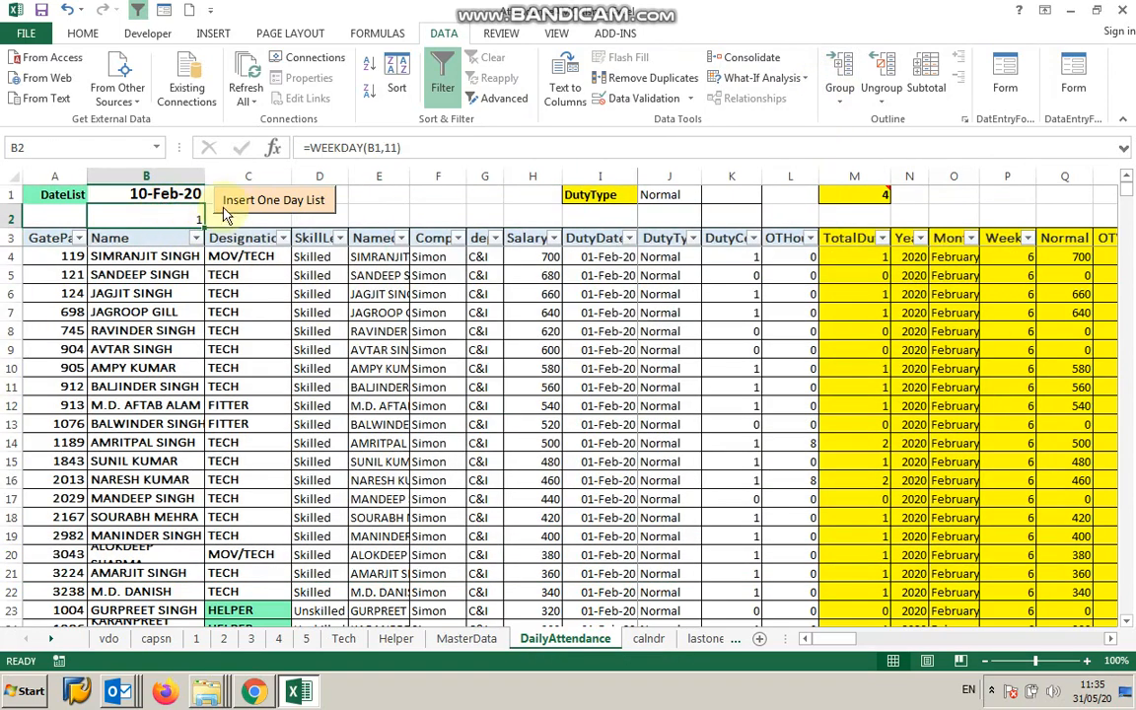
{"action": "left_click", "coordinate": [147, 33]}
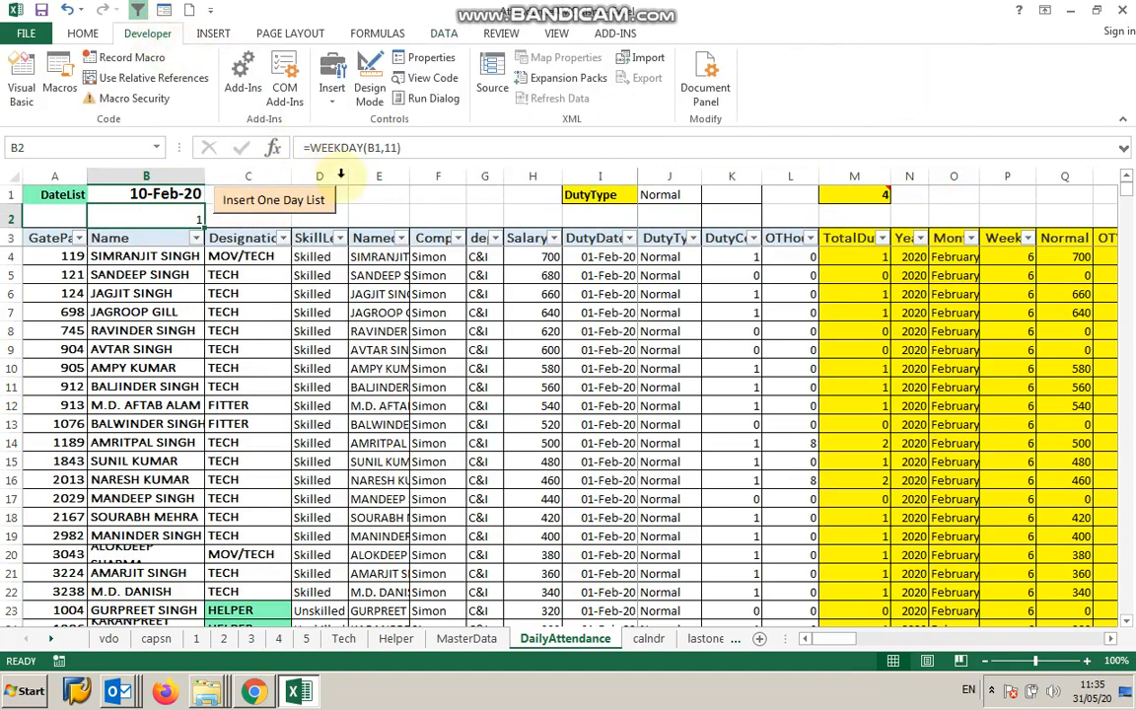
{"action": "left_click", "coordinate": [165, 193]}
{"action": "left_click", "coordinate": [212, 195]}
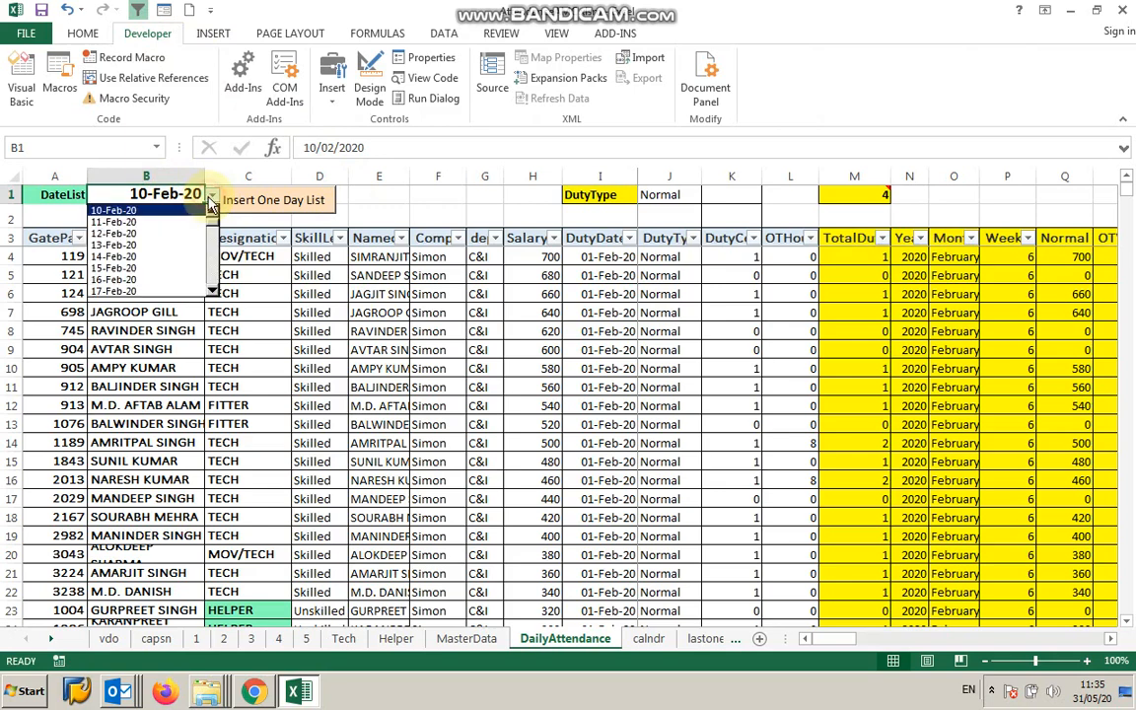
{"action": "left_click", "coordinate": [395, 194]}
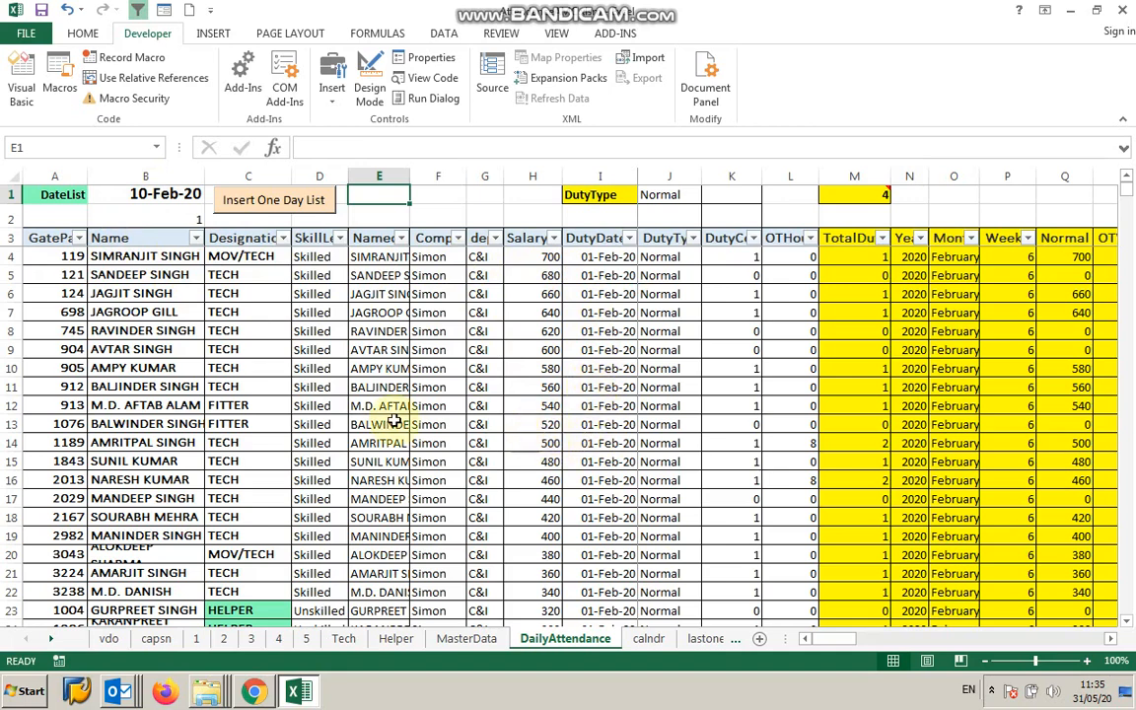
{"action": "left_click", "coordinate": [138, 195]}
{"action": "left_click", "coordinate": [212, 195]}
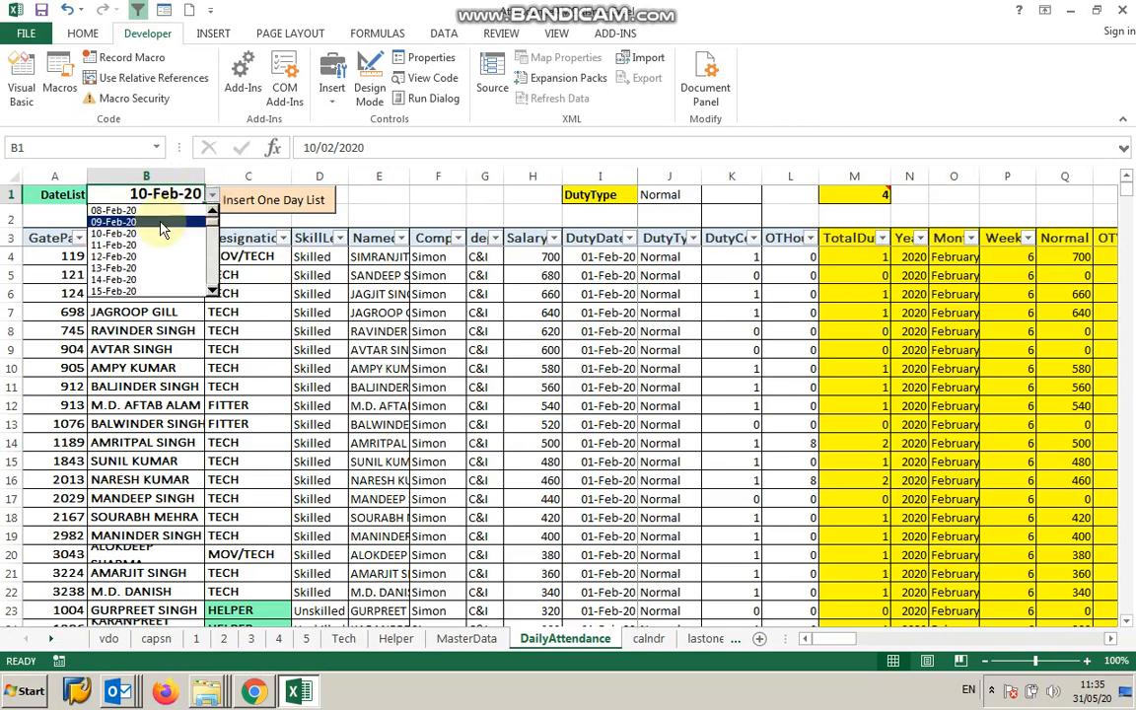
{"action": "left_click", "coordinate": [363, 203]}
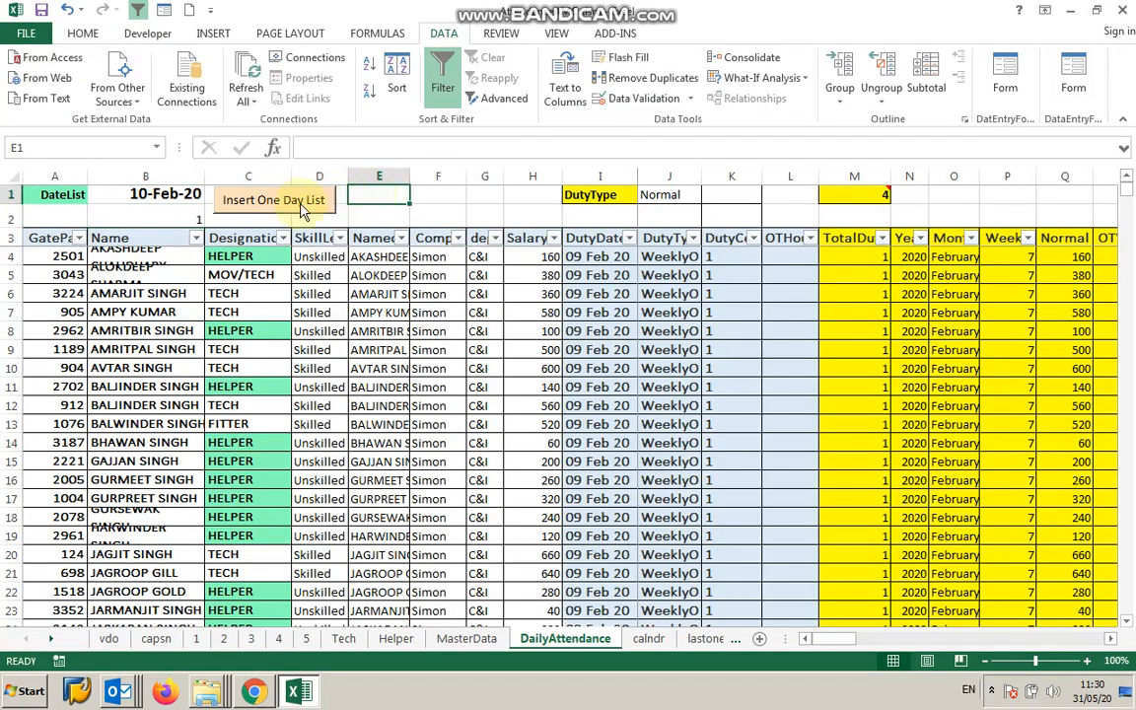
Run Insert One Day List to add the attendance records for 10-Feb-20 to the table, confirming the prompts.
{"action": "left_click", "coordinate": [296, 201]}
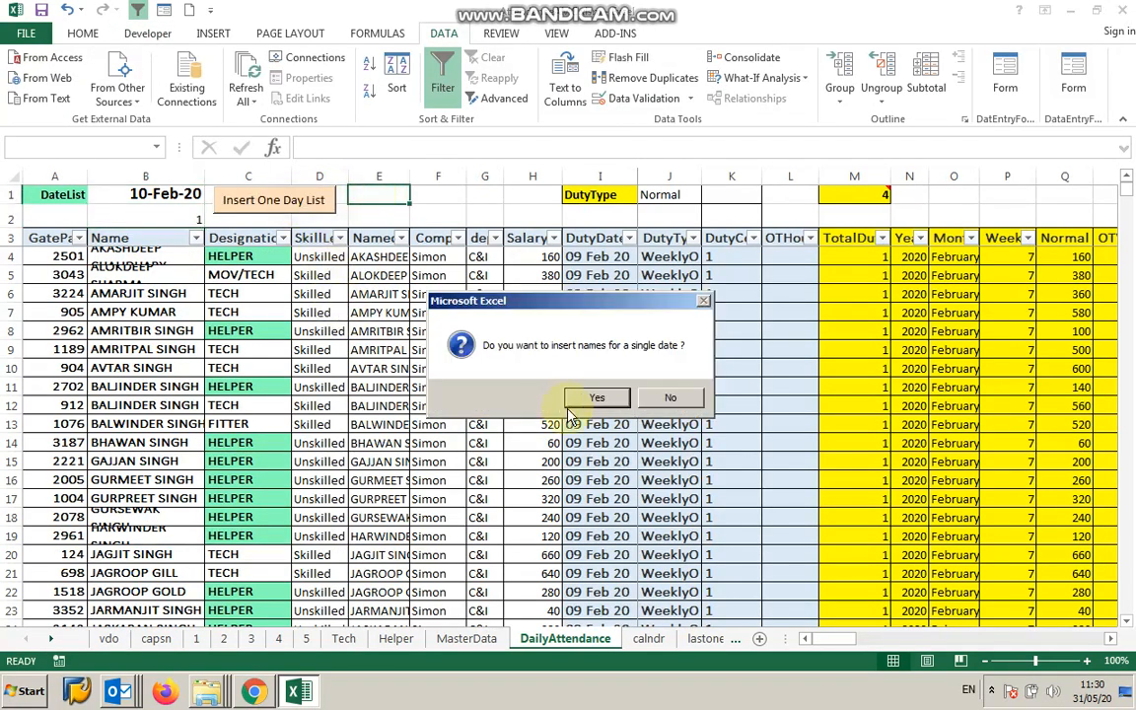
{"action": "left_click", "coordinate": [598, 398]}
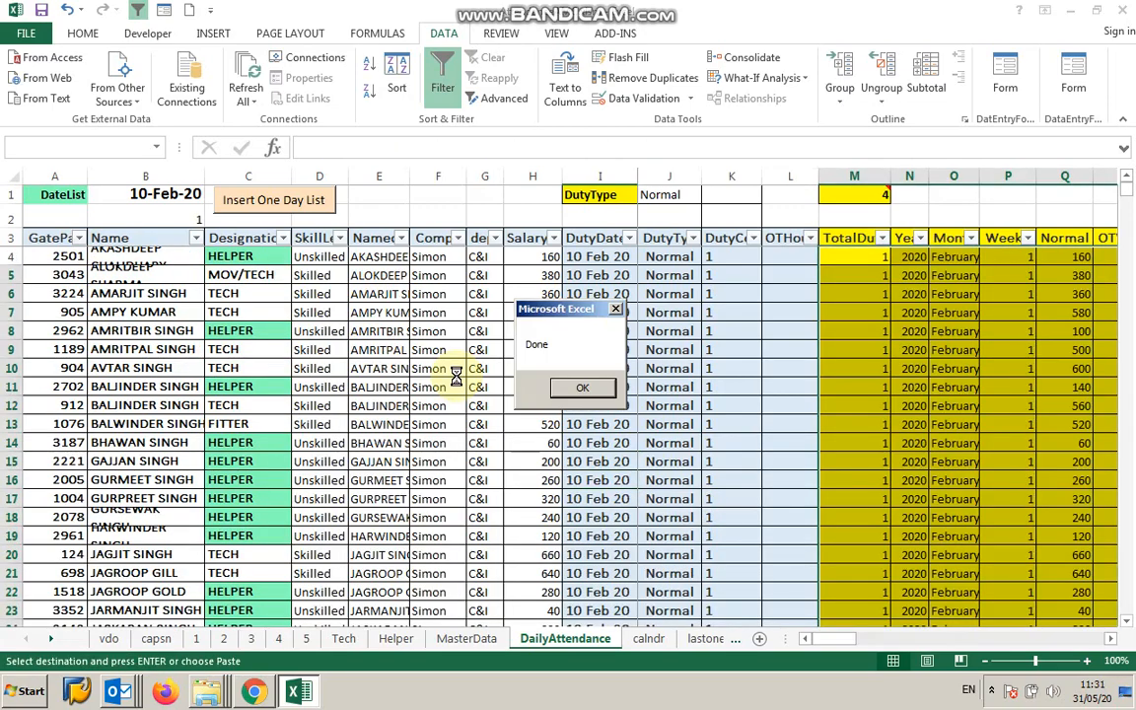
{"action": "left_click", "coordinate": [582, 387]}
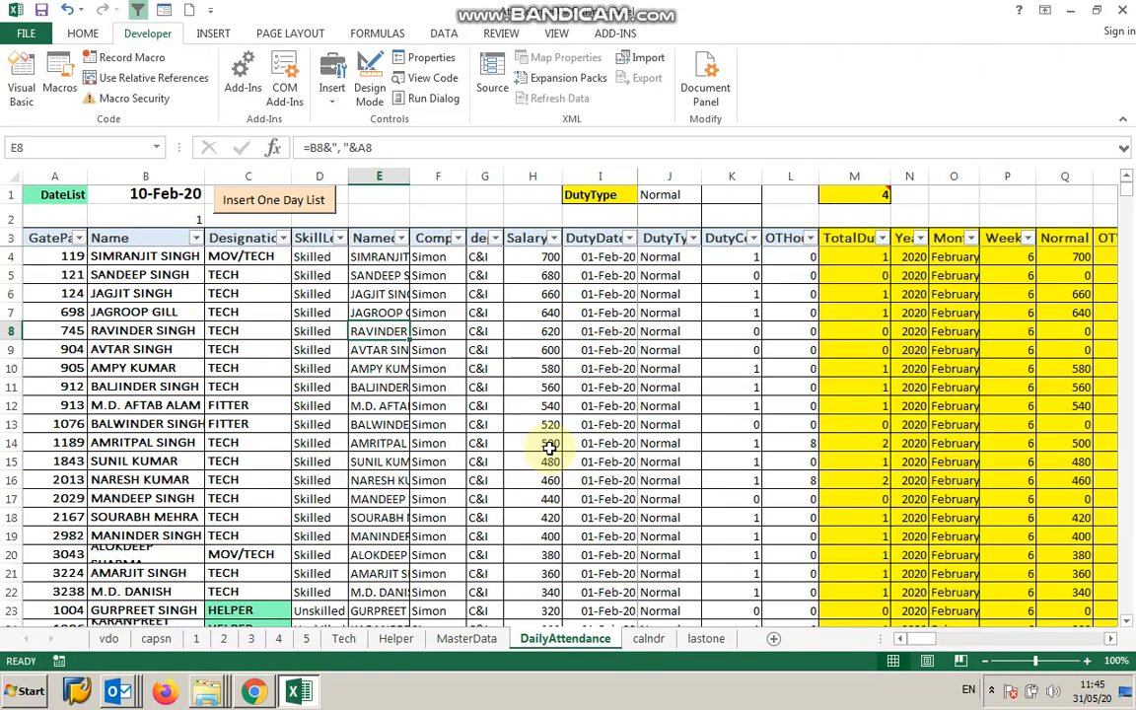
Scroll the DailyAttendance table and examine the AttendancePivotRange definition in Name Manager.
{"action": "scroll", "coordinate": [550, 449], "scroll_direction": "down", "scroll_amount": 11}
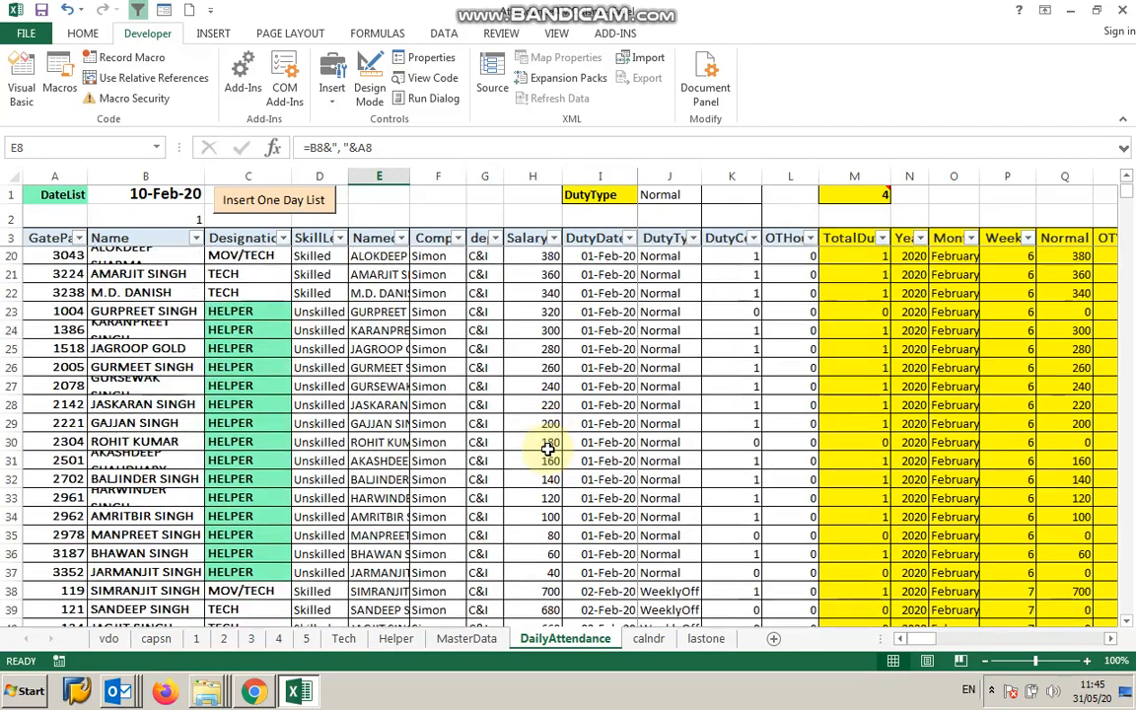
{"action": "scroll", "coordinate": [547, 448], "scroll_direction": "down", "scroll_amount": 7}
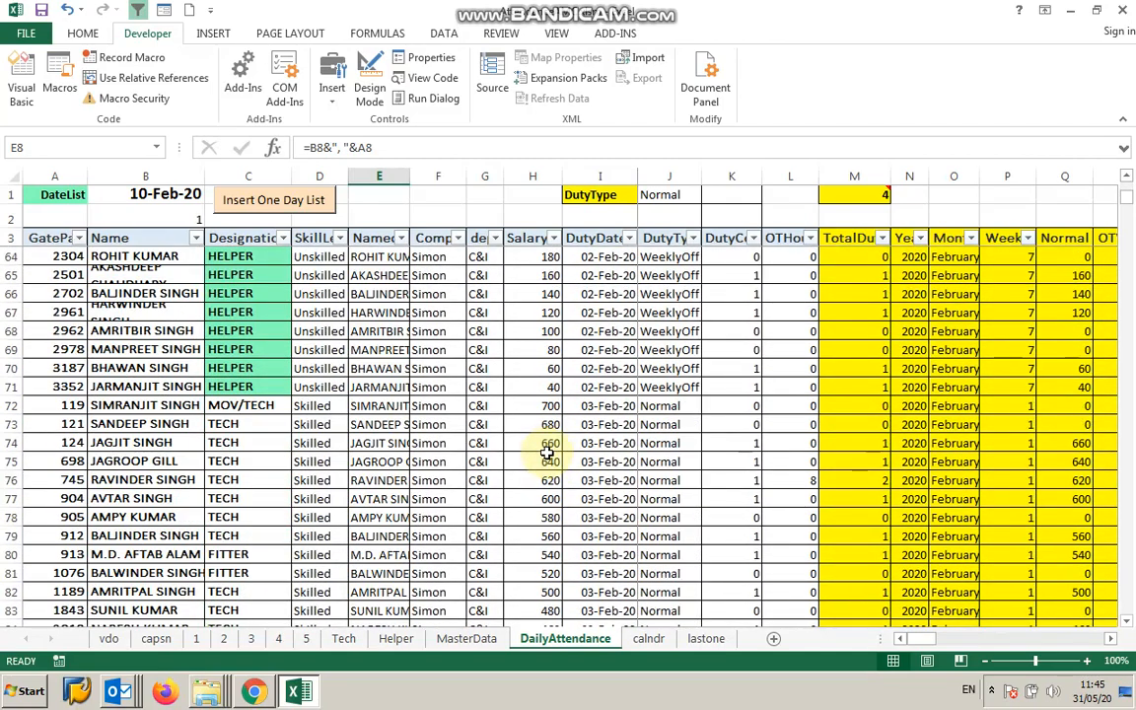
{"action": "scroll", "coordinate": [547, 452], "scroll_direction": "up", "scroll_amount": 11}
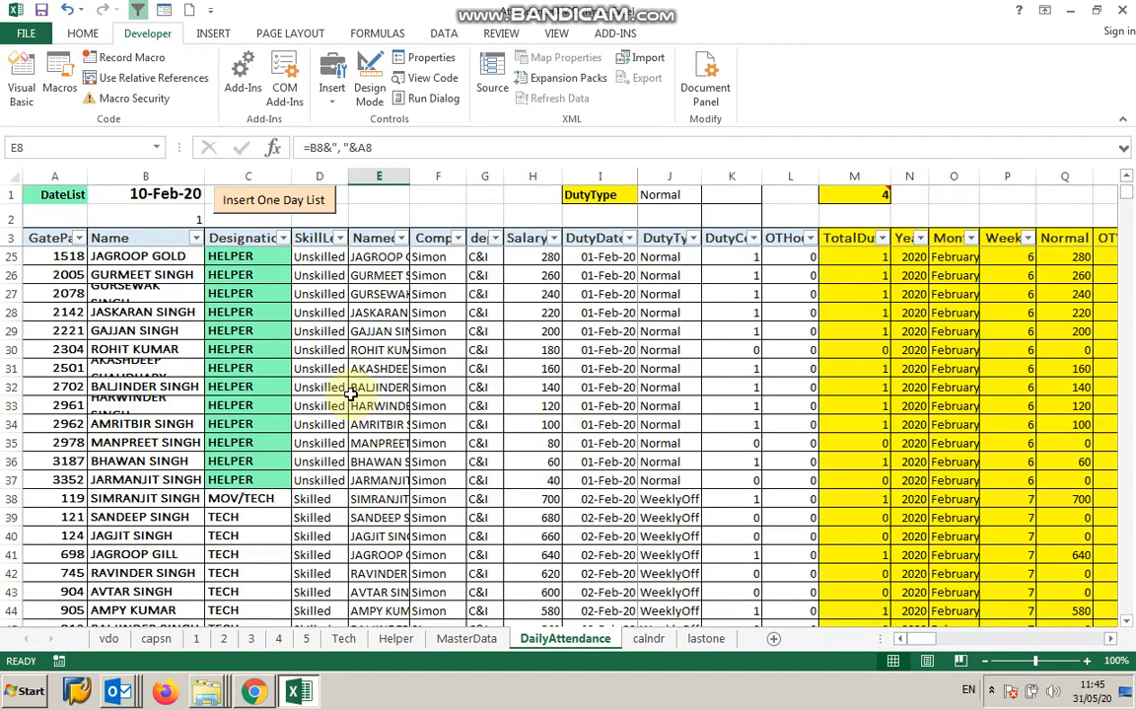
{"action": "left_click", "coordinate": [375, 36]}
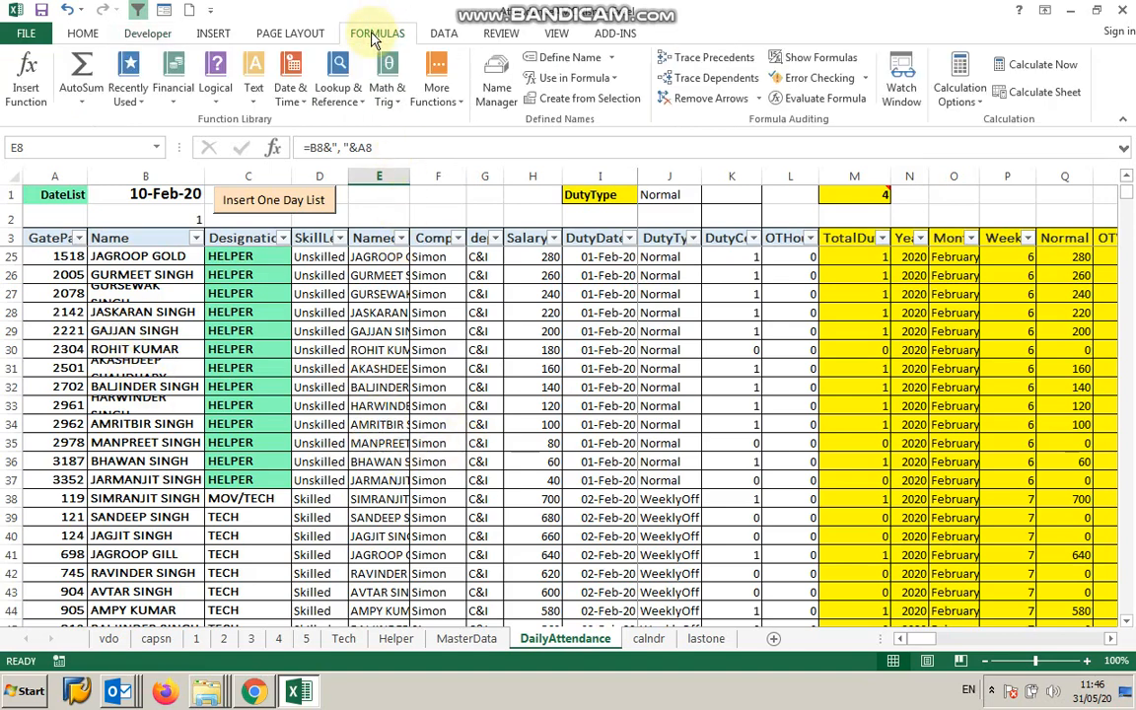
{"action": "left_click", "coordinate": [496, 94]}
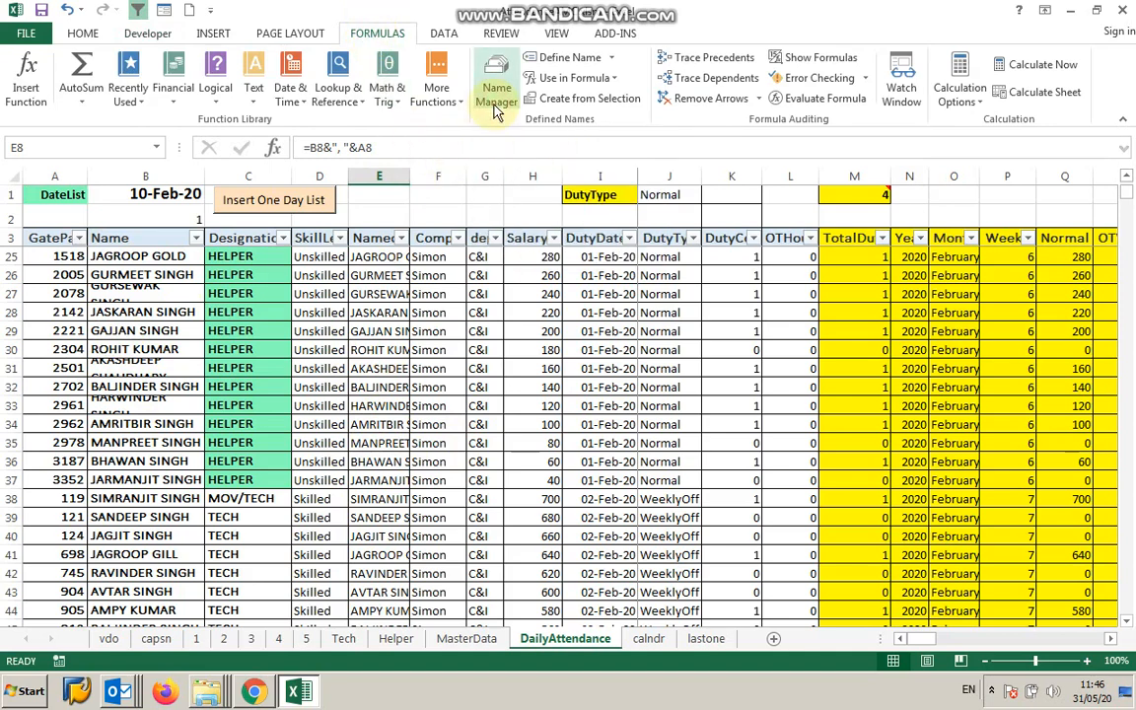
{"action": "left_click_drag", "start_coordinate": [555, 92], "coordinate": [648, 99]}
{"action": "left_click_drag", "start_coordinate": [628, 144], "coordinate": [714, 174]}
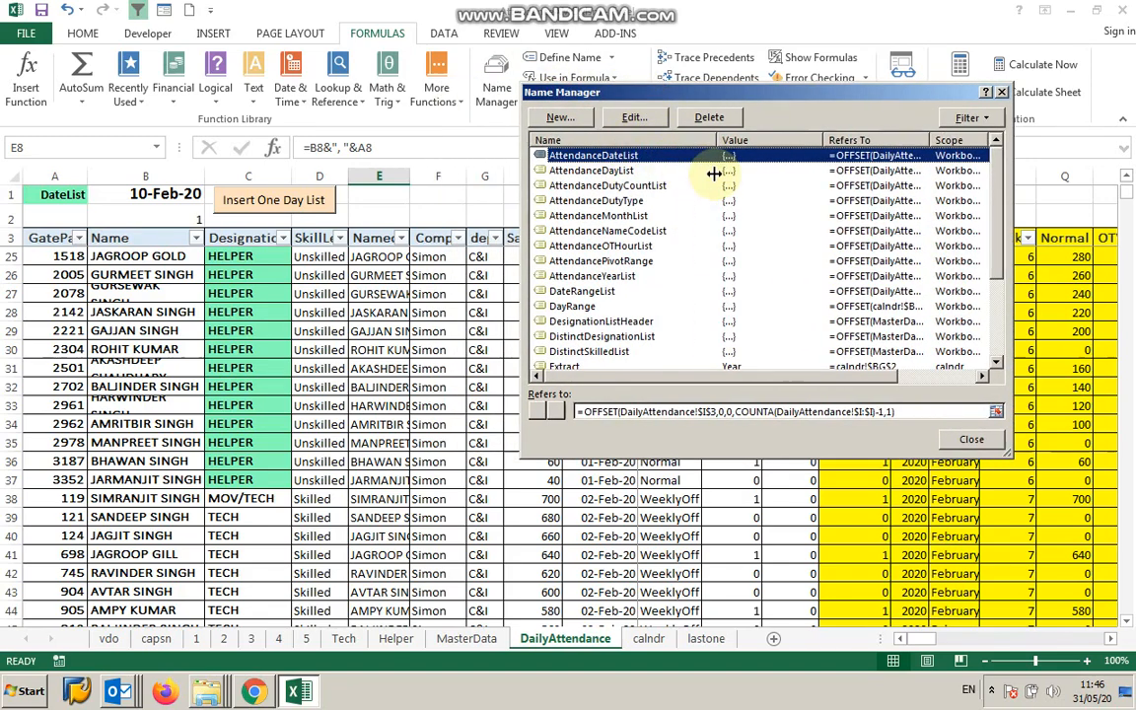
{"action": "left_click", "coordinate": [619, 259]}
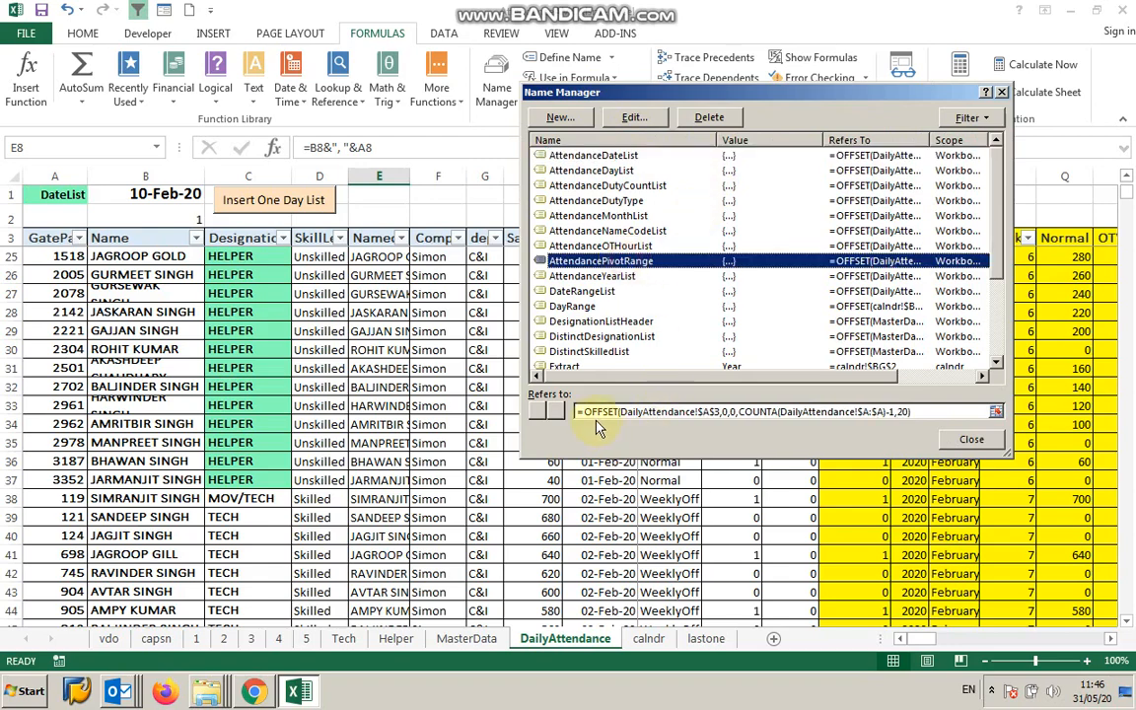
{"action": "left_click_drag", "start_coordinate": [1011, 456], "coordinate": [1082, 584]}
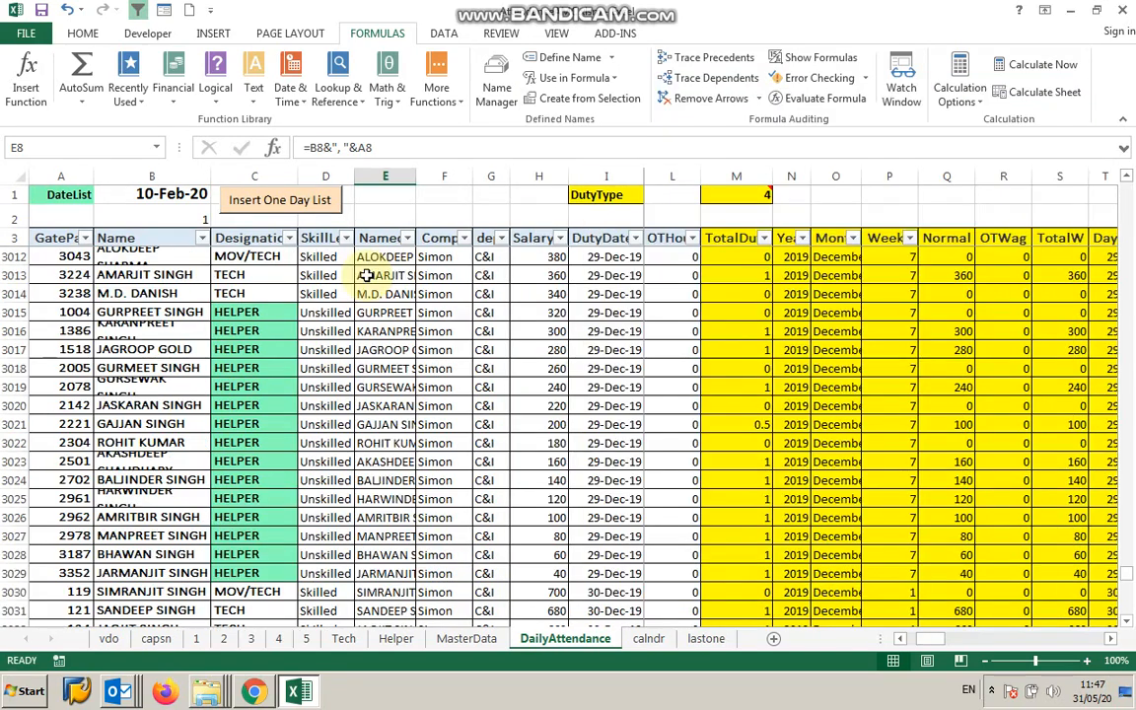
{"action": "left_click", "coordinate": [368, 275]}
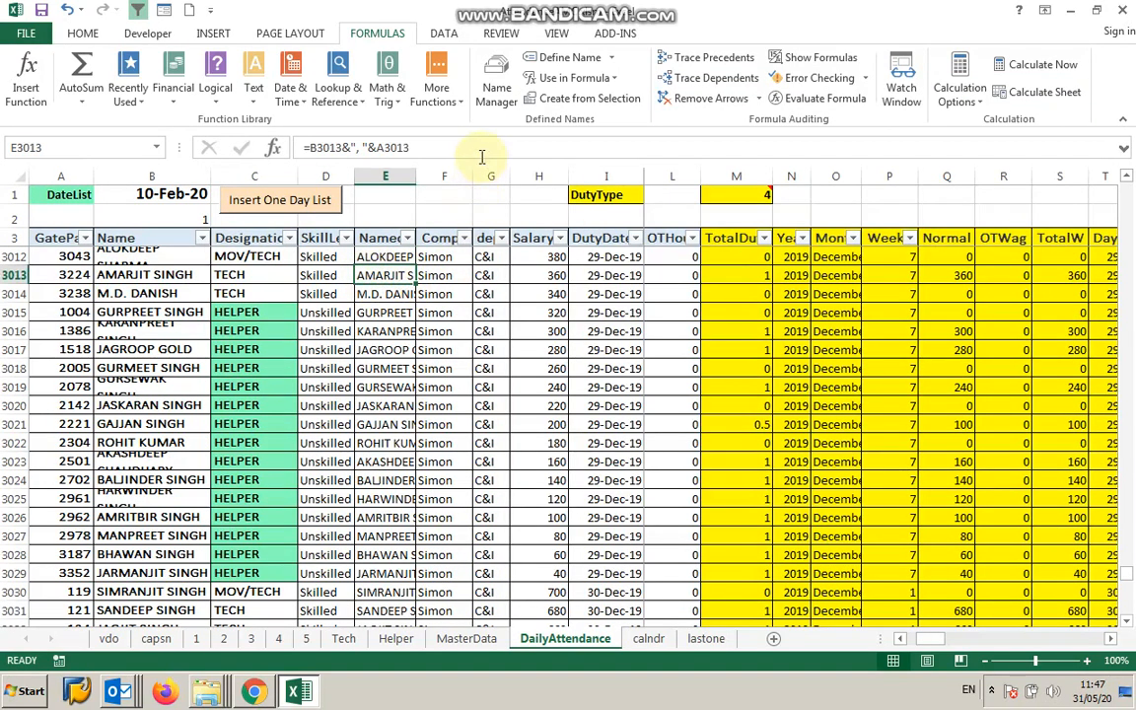
Reopen Name Manager to view the range AttendancePivotRange covers on the sheet, then close it.
{"action": "left_click", "coordinate": [520, 98]}
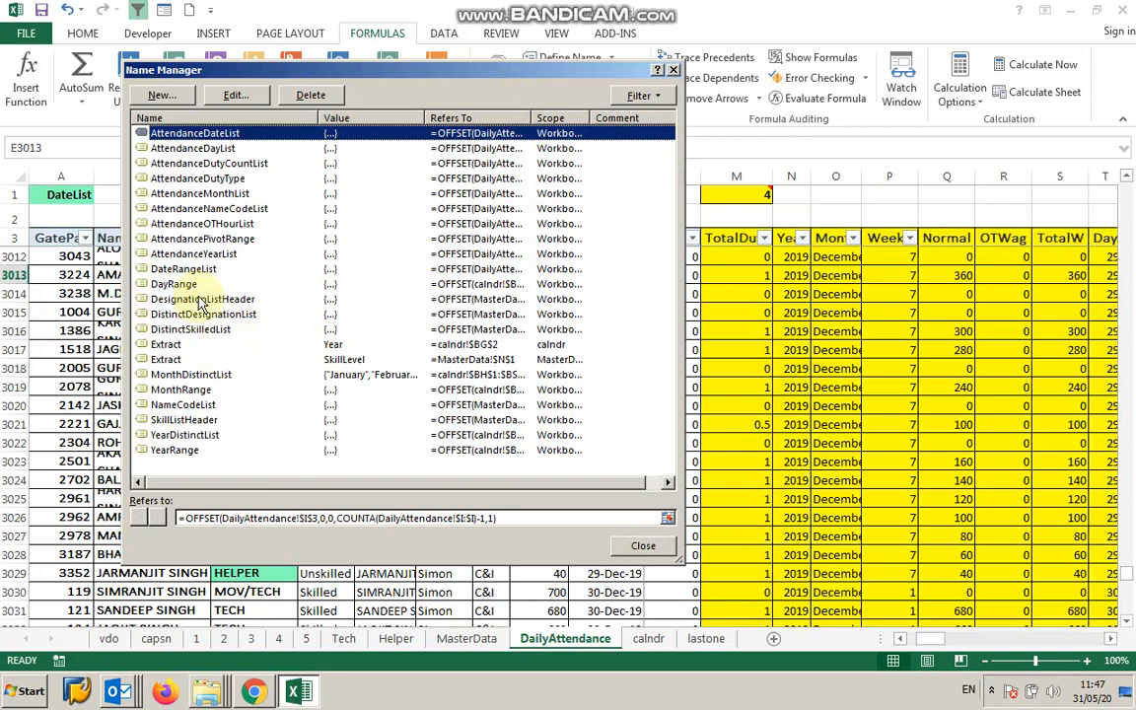
{"action": "left_click", "coordinate": [178, 238]}
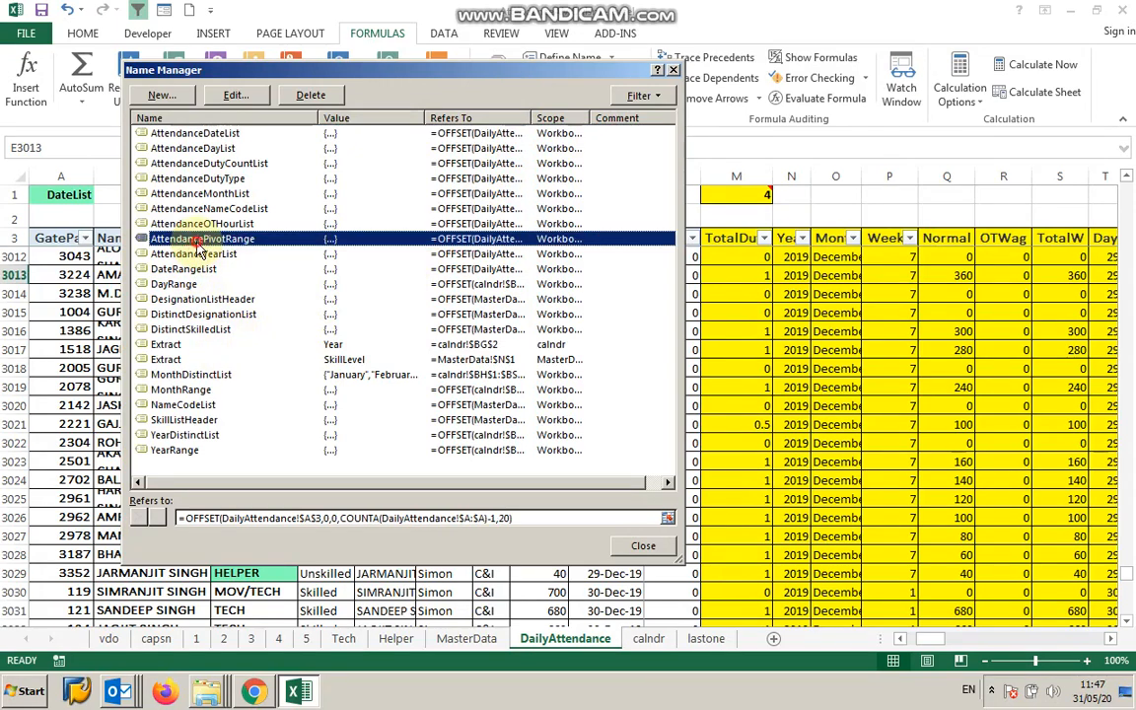
{"action": "left_click", "coordinate": [531, 518]}
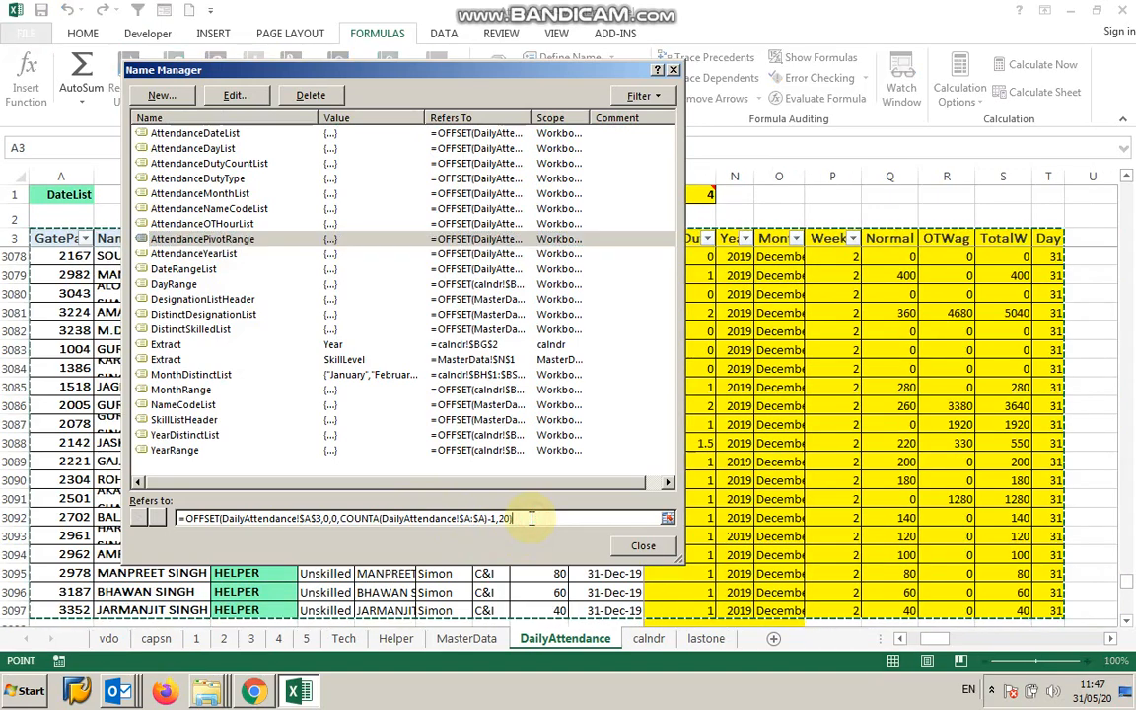
{"action": "left_click", "coordinate": [646, 546]}
{"action": "left_click", "coordinate": [367, 293]}
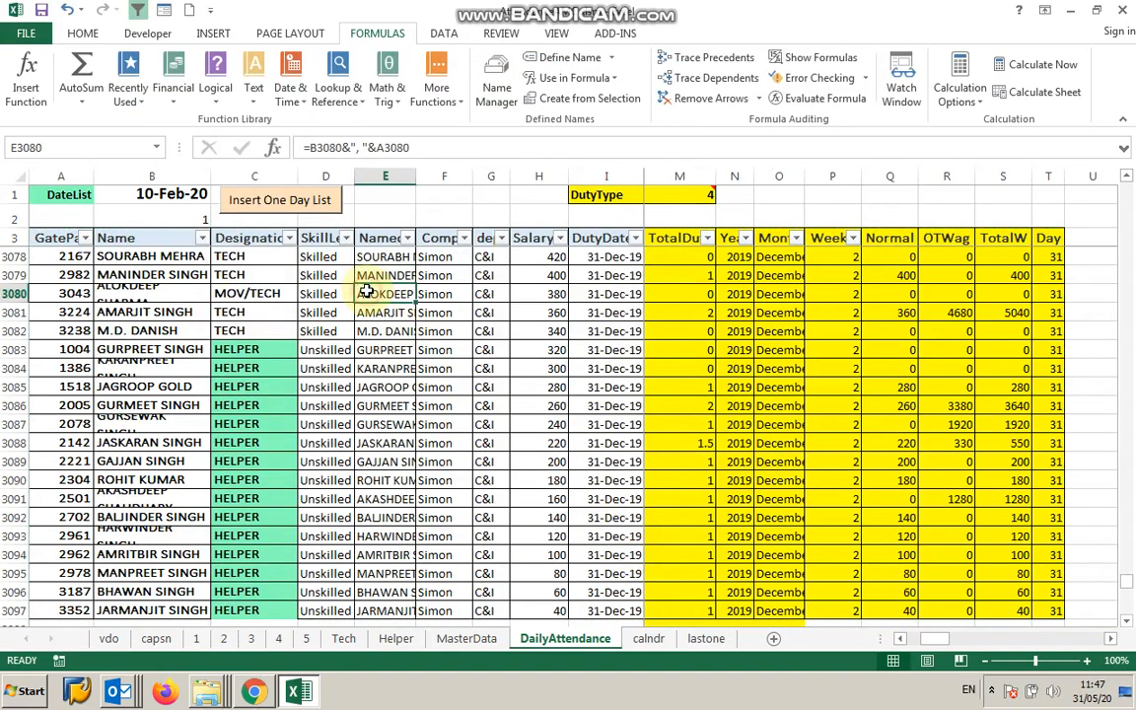
{"action": "left_click", "coordinate": [899, 639]}
{"action": "left_click", "coordinate": [900, 639]}
{"action": "left_click", "coordinate": [900, 639]}
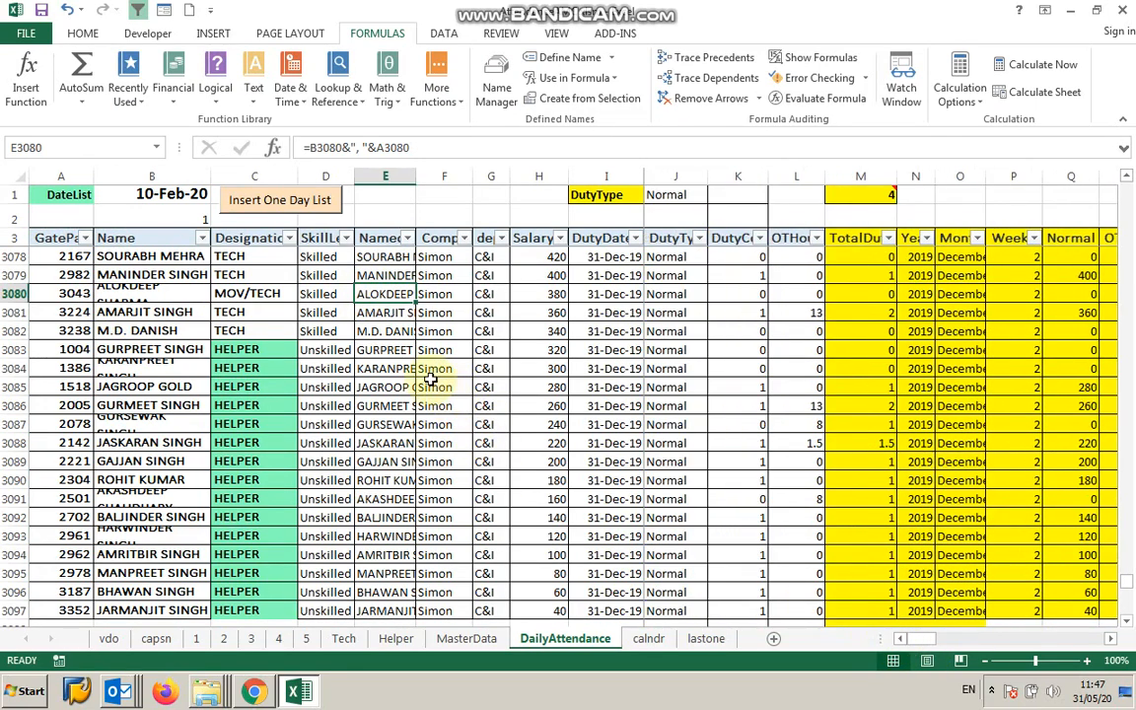
{"action": "left_click", "coordinate": [324, 296]}
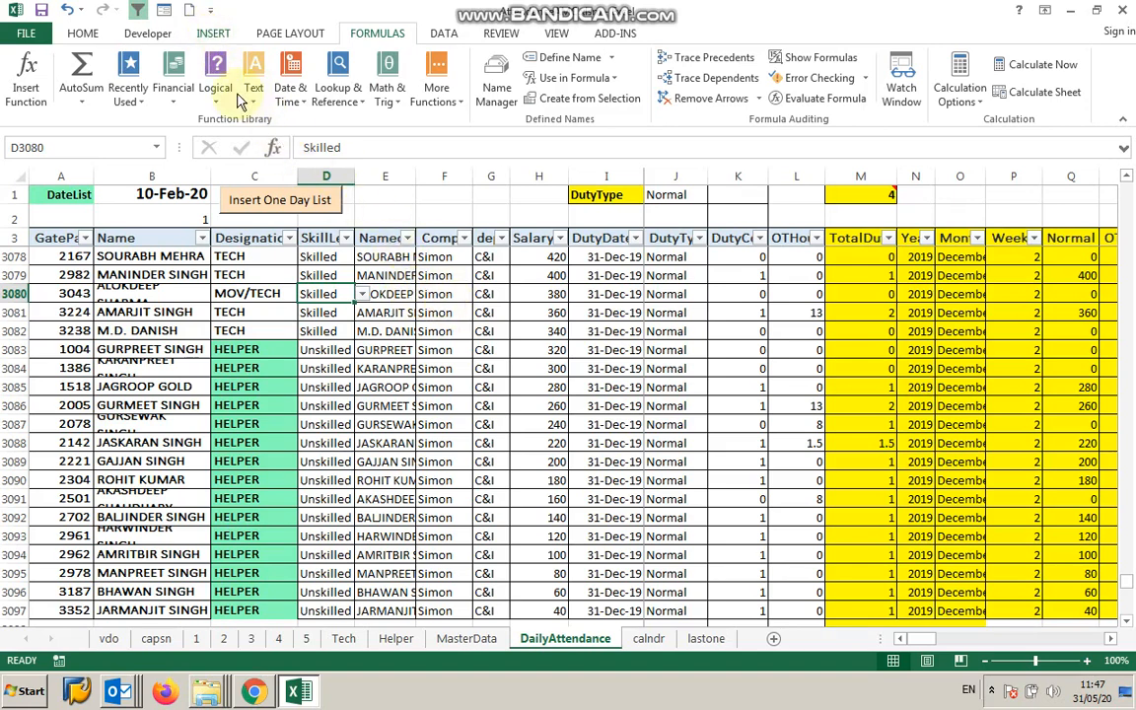
Create a PivotTable on a new worksheet using the AttendancePivotRange named range as its source.
{"action": "left_click", "coordinate": [214, 34]}
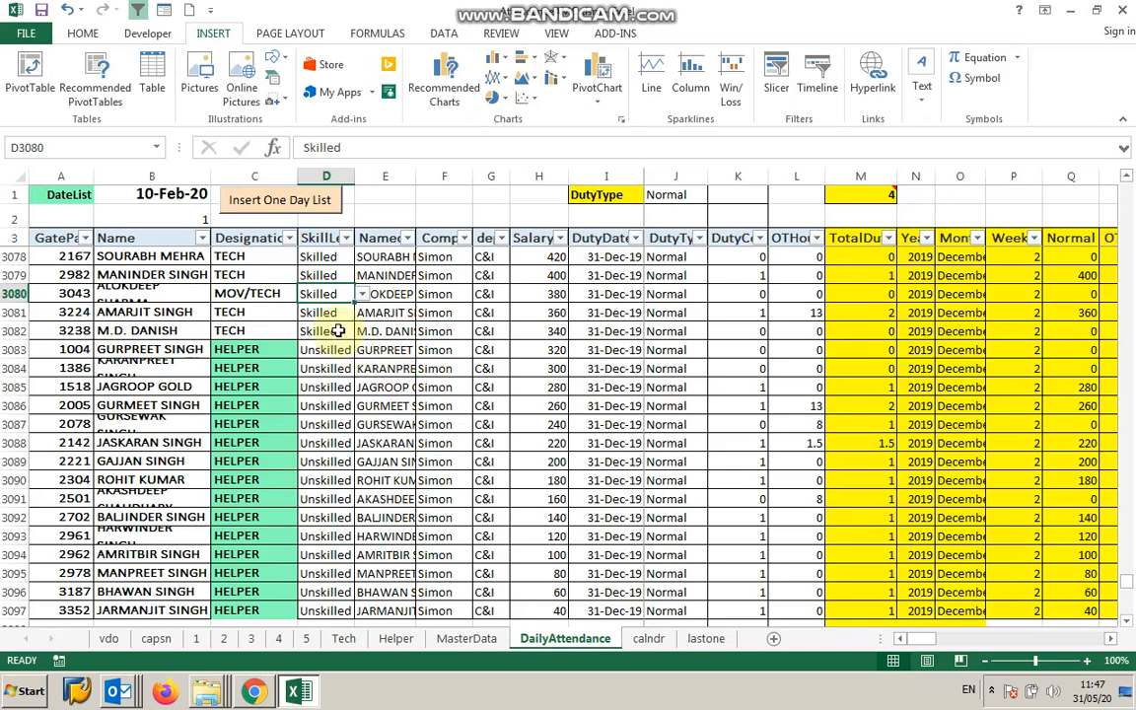
{"action": "left_click", "coordinate": [374, 330]}
{"action": "left_click", "coordinate": [558, 335]}
{"action": "left_click", "coordinate": [775, 314]}
{"action": "left_click", "coordinate": [497, 501]}
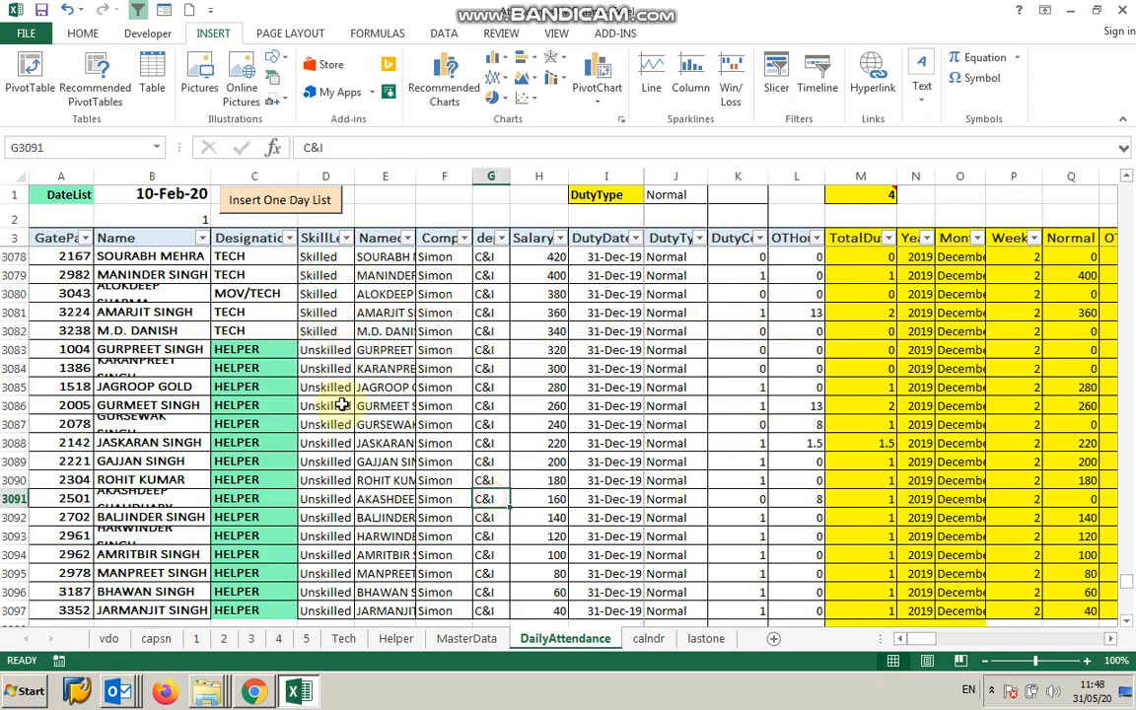
{"action": "left_click", "coordinate": [183, 312]}
{"action": "left_click", "coordinate": [132, 405]}
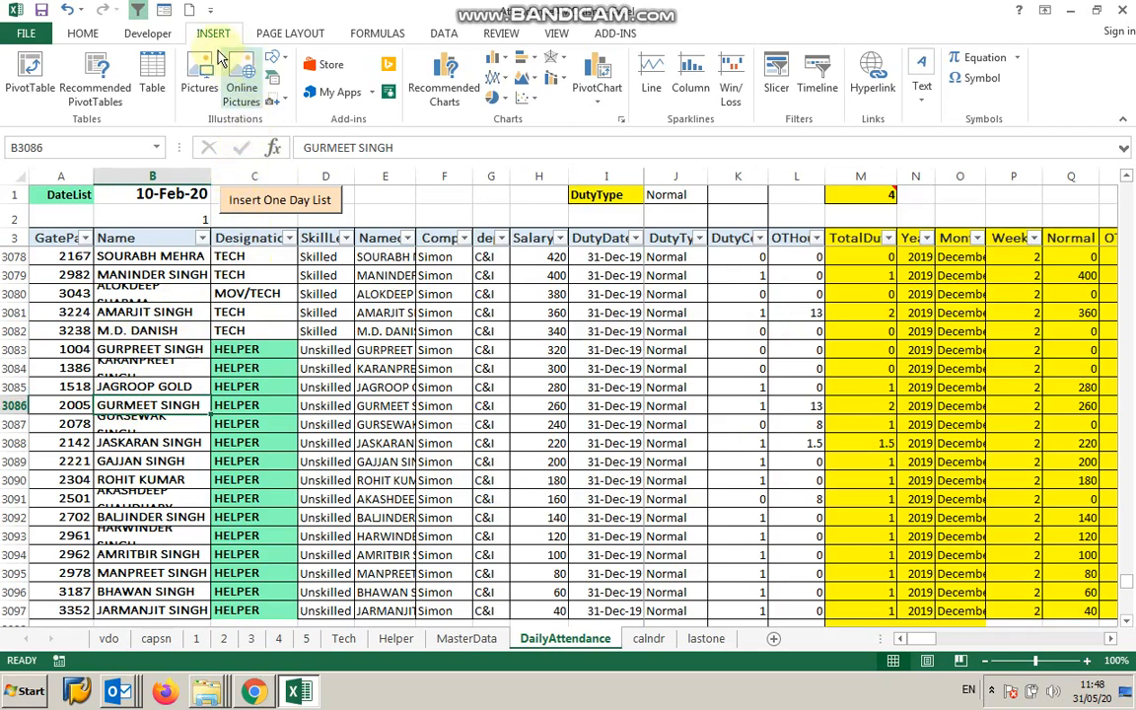
{"action": "left_click", "coordinate": [37, 93]}
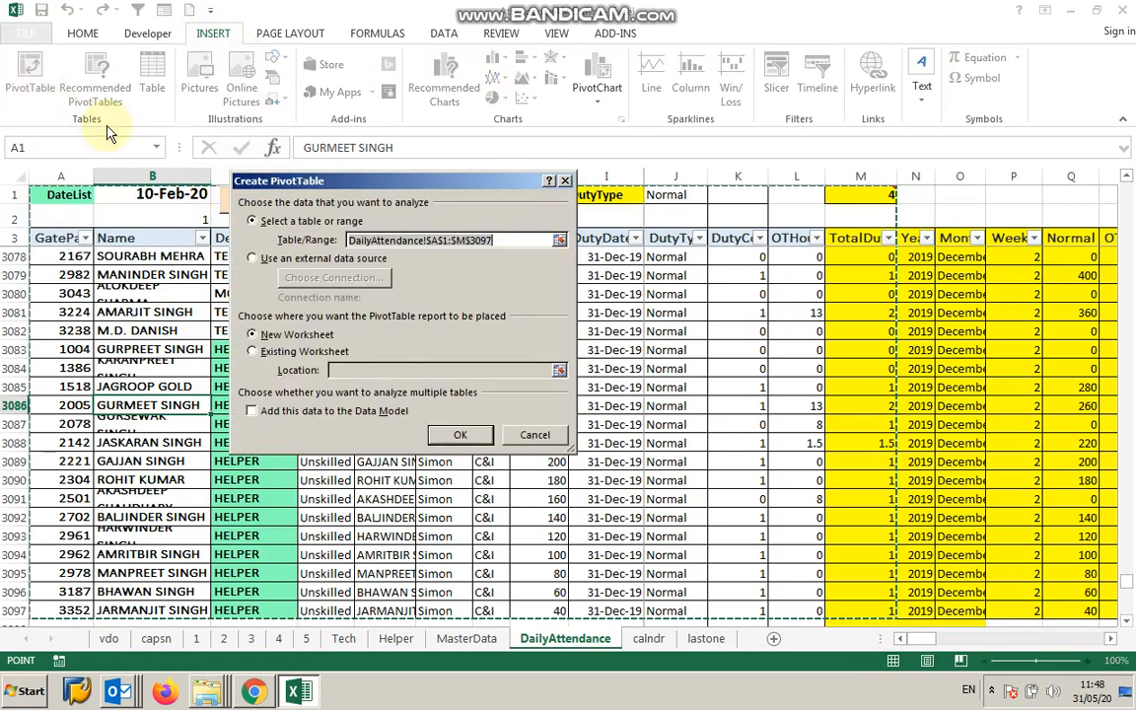
{"action": "left_click_drag", "start_coordinate": [399, 192], "coordinate": [552, 242]}
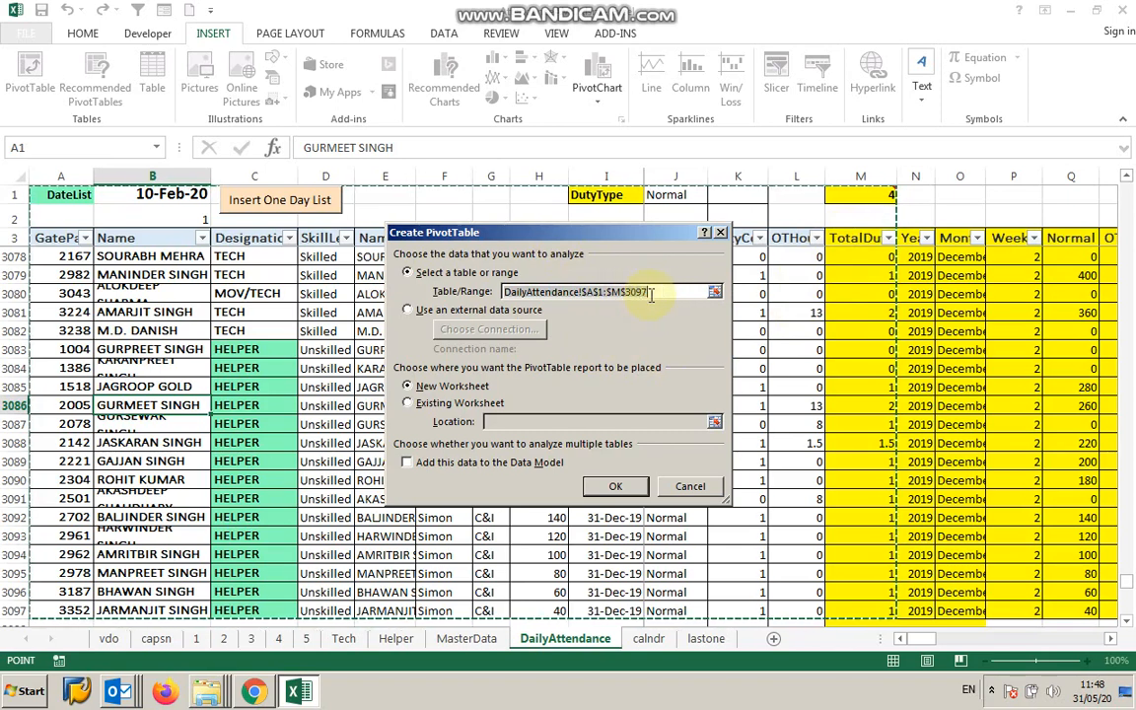
{"action": "left_click", "coordinate": [484, 292]}
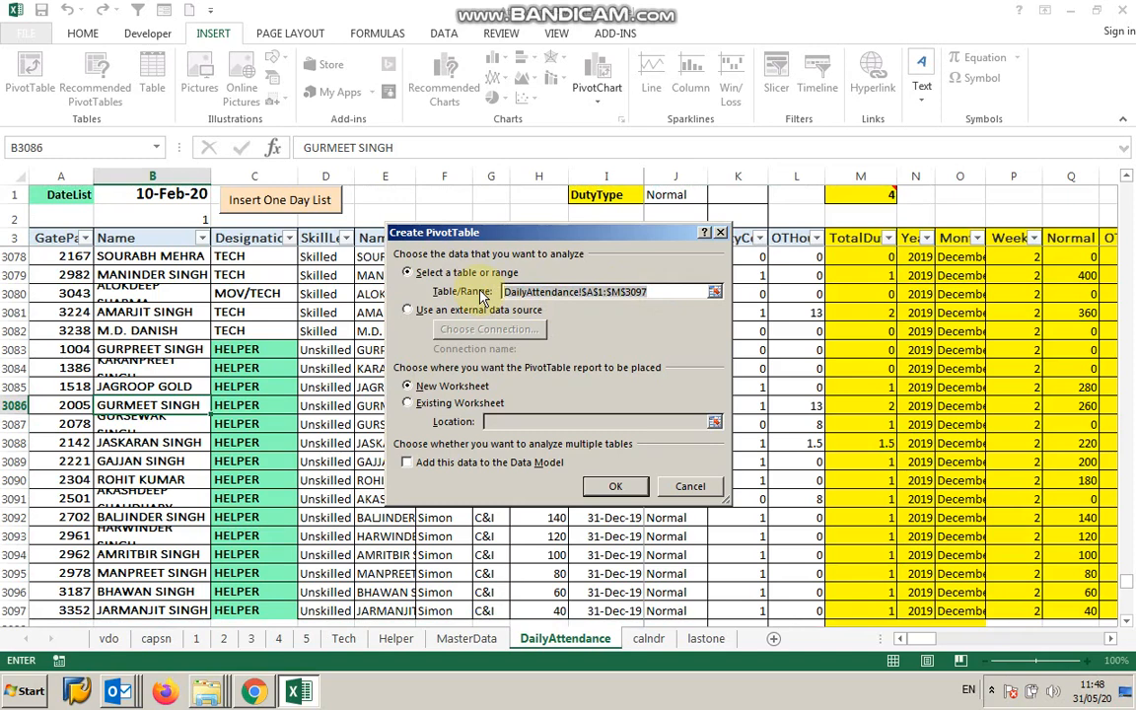
{"action": "key", "text": "BackSpace"}
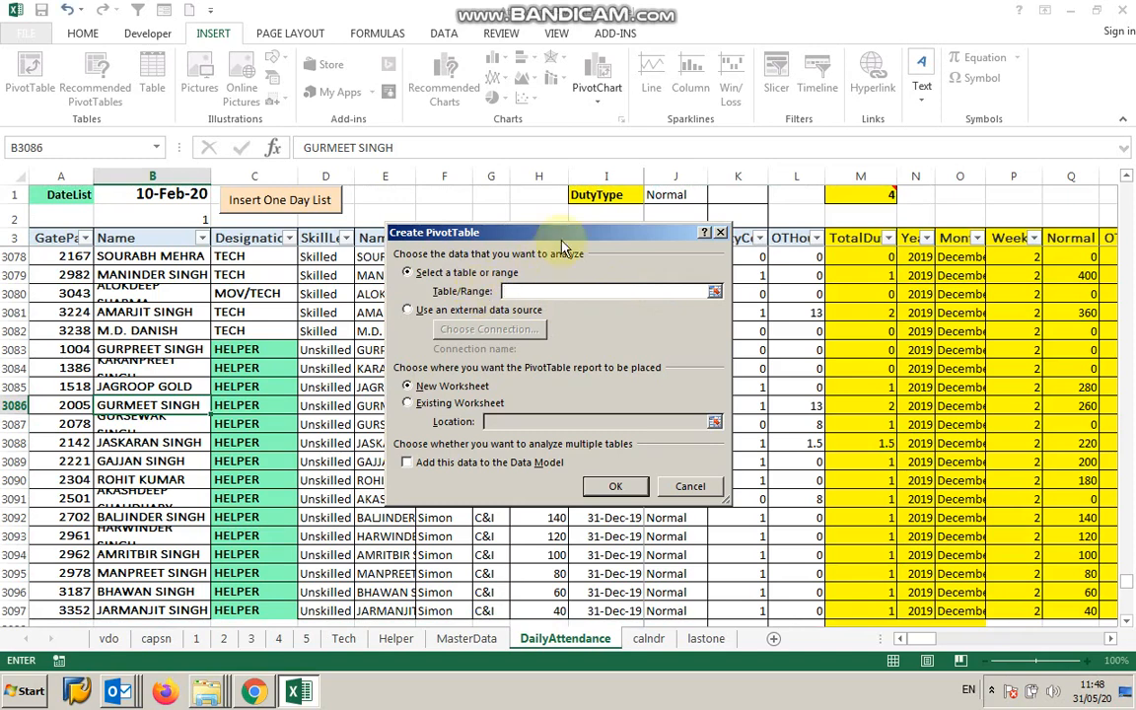
{"action": "left_click", "coordinate": [379, 32]}
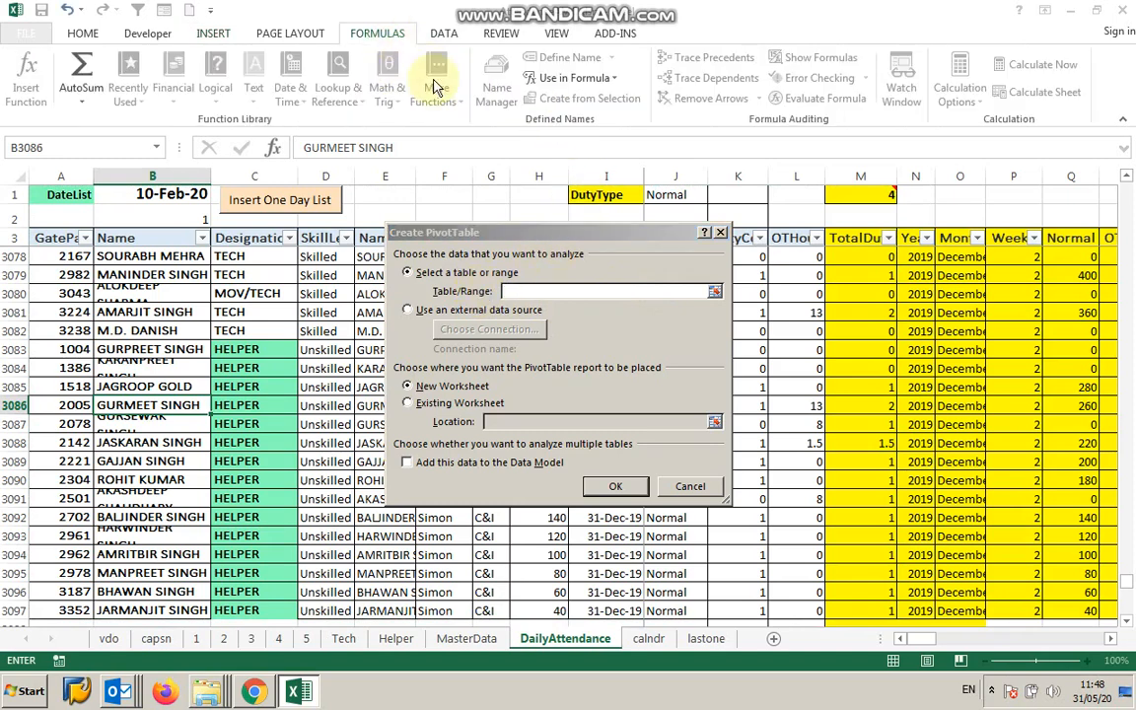
{"action": "left_click", "coordinate": [616, 79]}
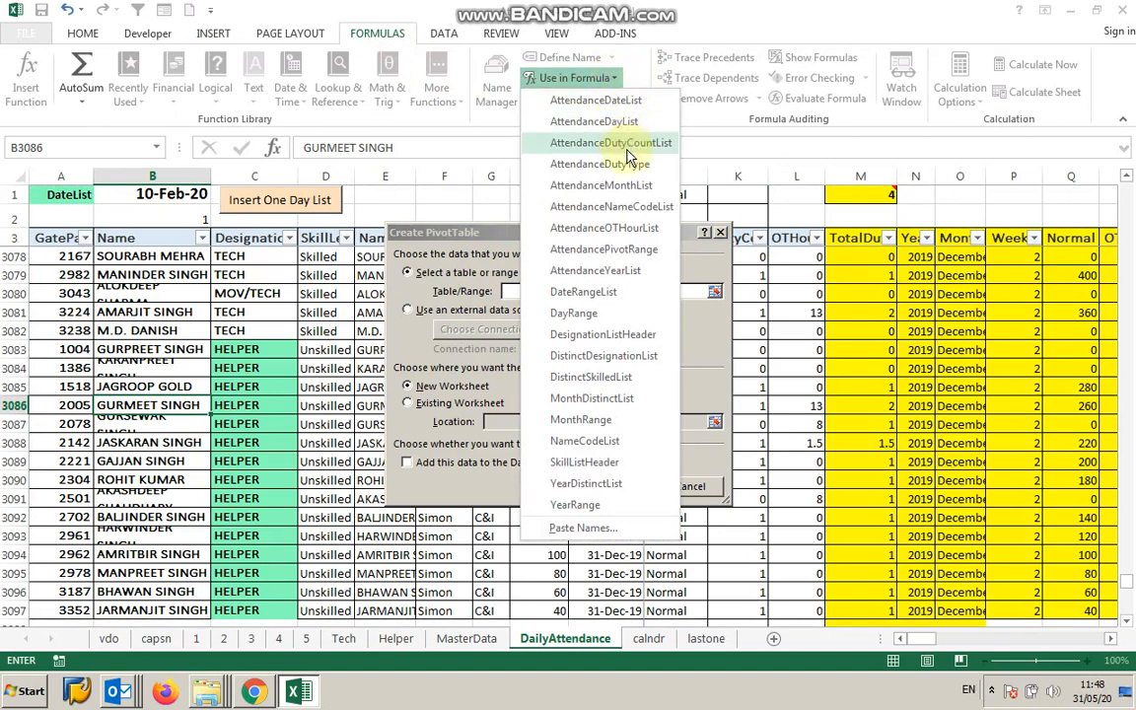
{"action": "left_click", "coordinate": [635, 251]}
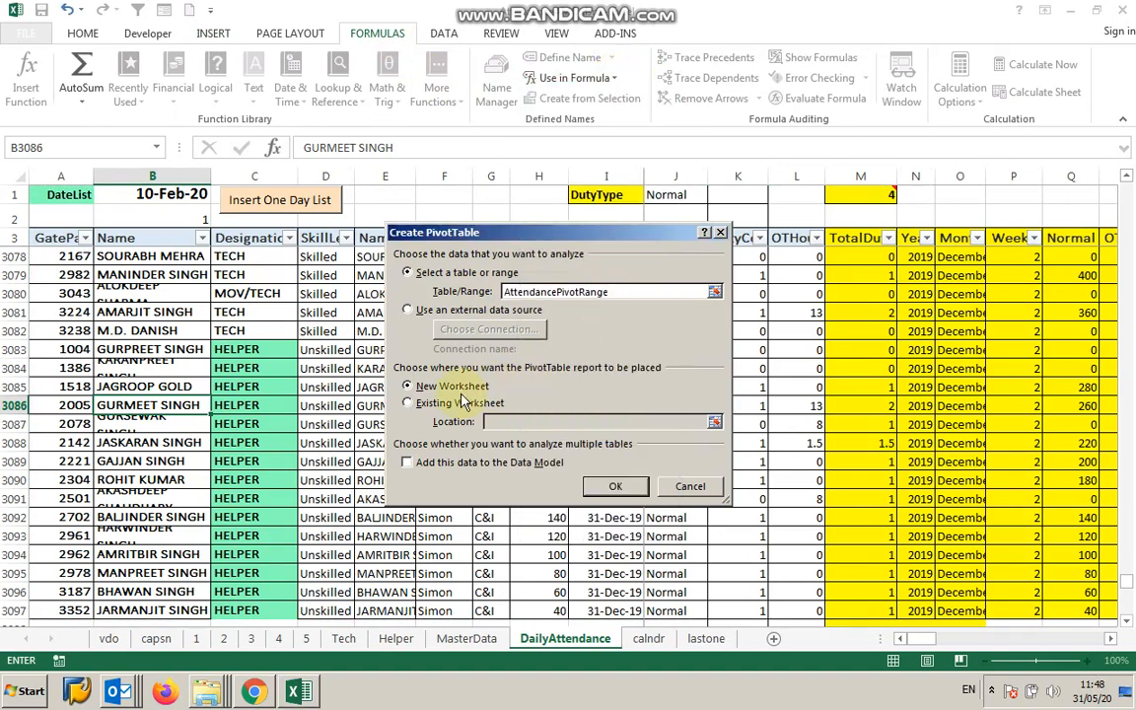
{"action": "left_click", "coordinate": [613, 488]}
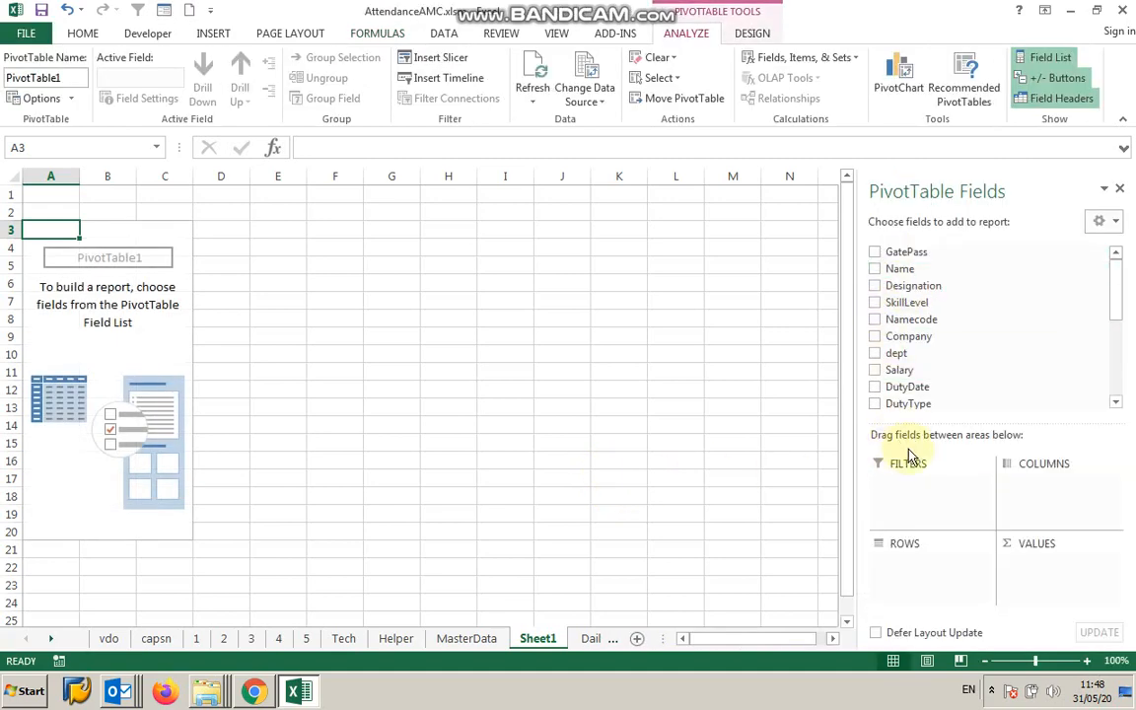
Add the Year field to the PivotTable and place it in the Rows area.
{"action": "mouse_move", "coordinate": [1119, 301]}
{"action": "left_mouse_down"}
{"action": "mouse_move", "coordinate": [1127, 376]}
{"action": "mouse_move", "coordinate": [1118, 279]}
{"action": "left_mouse_up"}
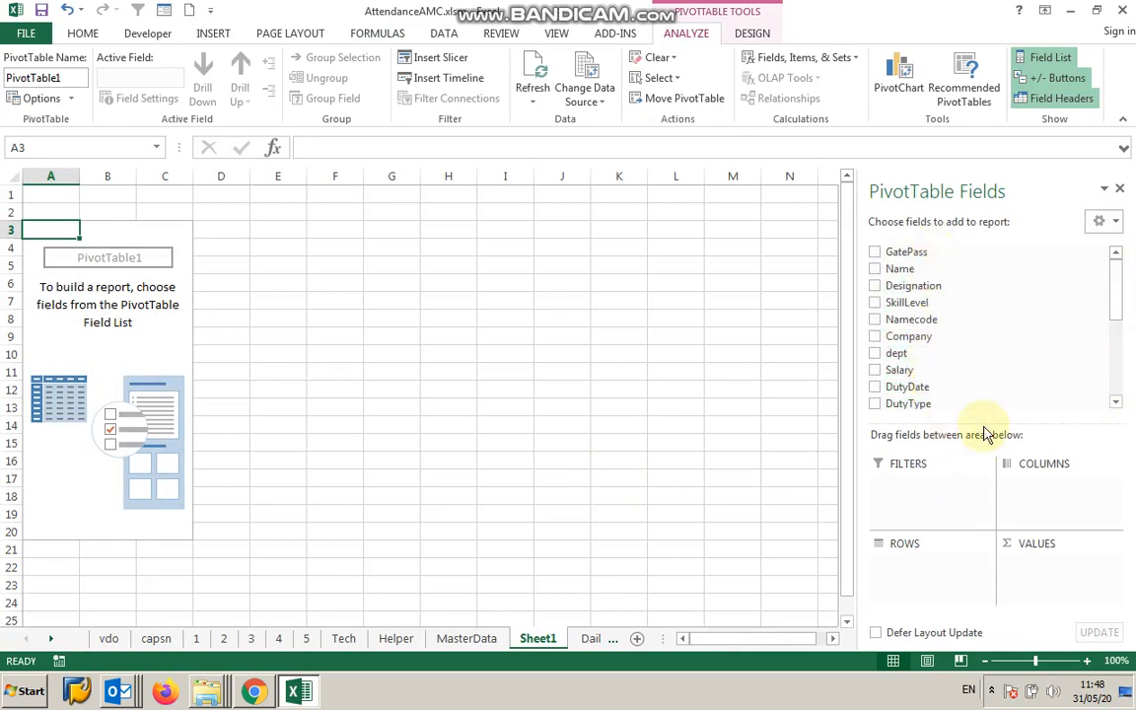
{"action": "left_click_drag", "start_coordinate": [984, 424], "coordinate": [1016, 406]}
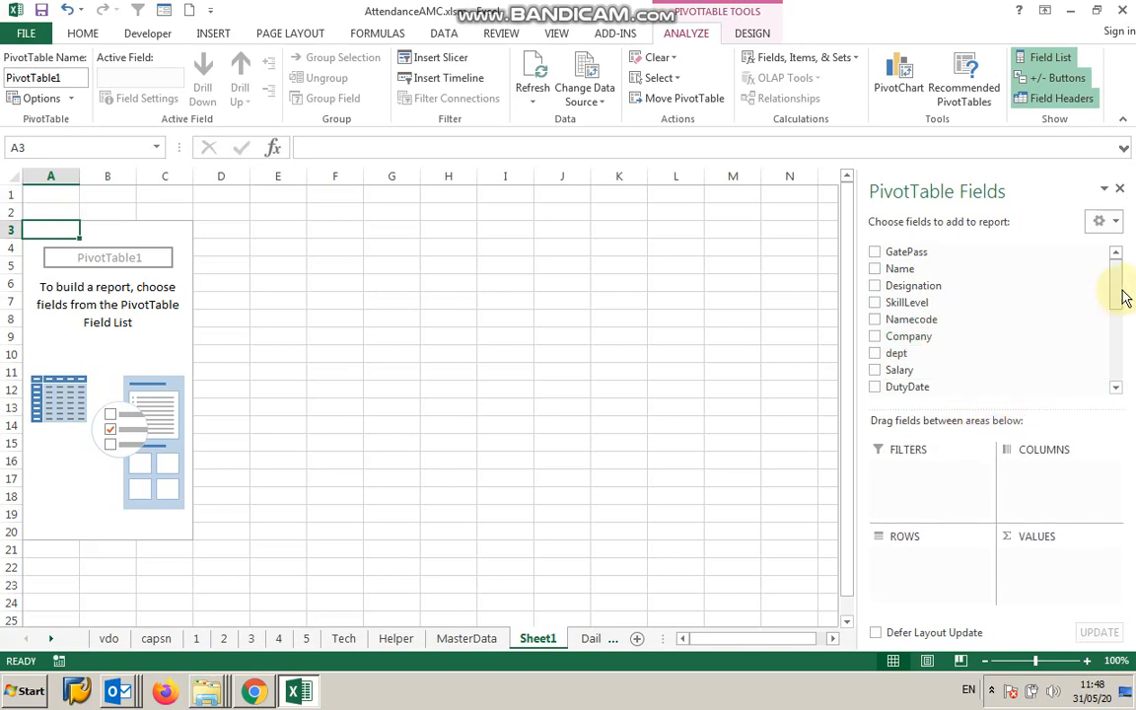
{"action": "left_click_drag", "start_coordinate": [1116, 302], "coordinate": [1118, 349]}
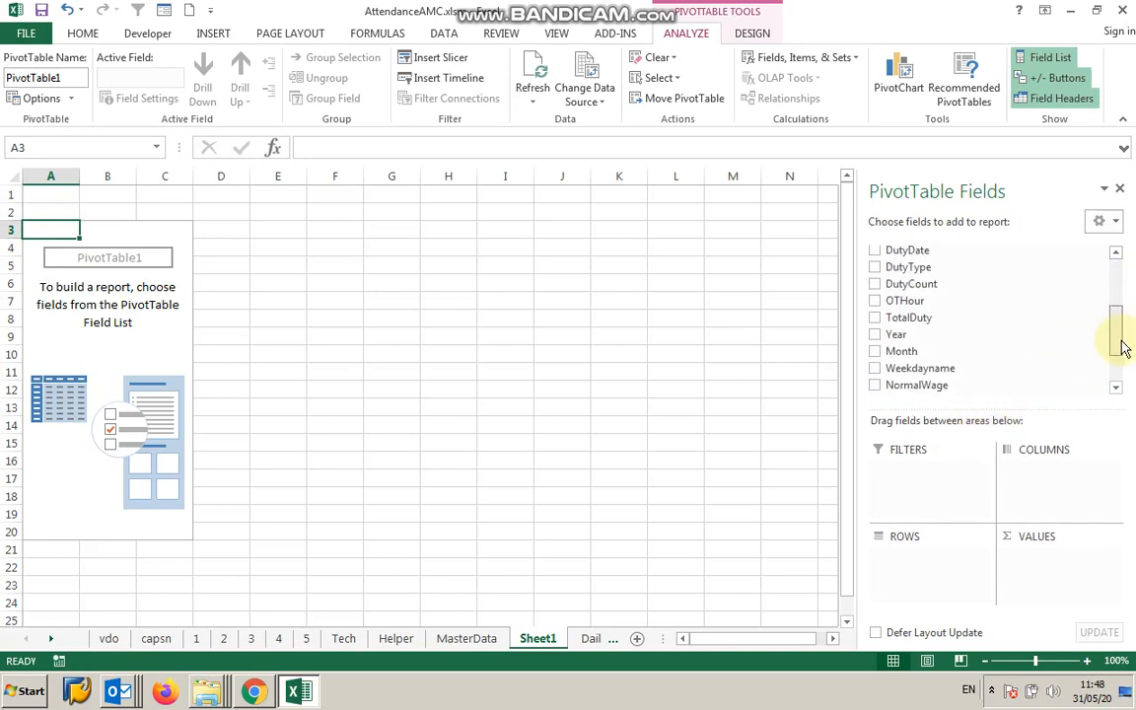
{"action": "left_click", "coordinate": [876, 335]}
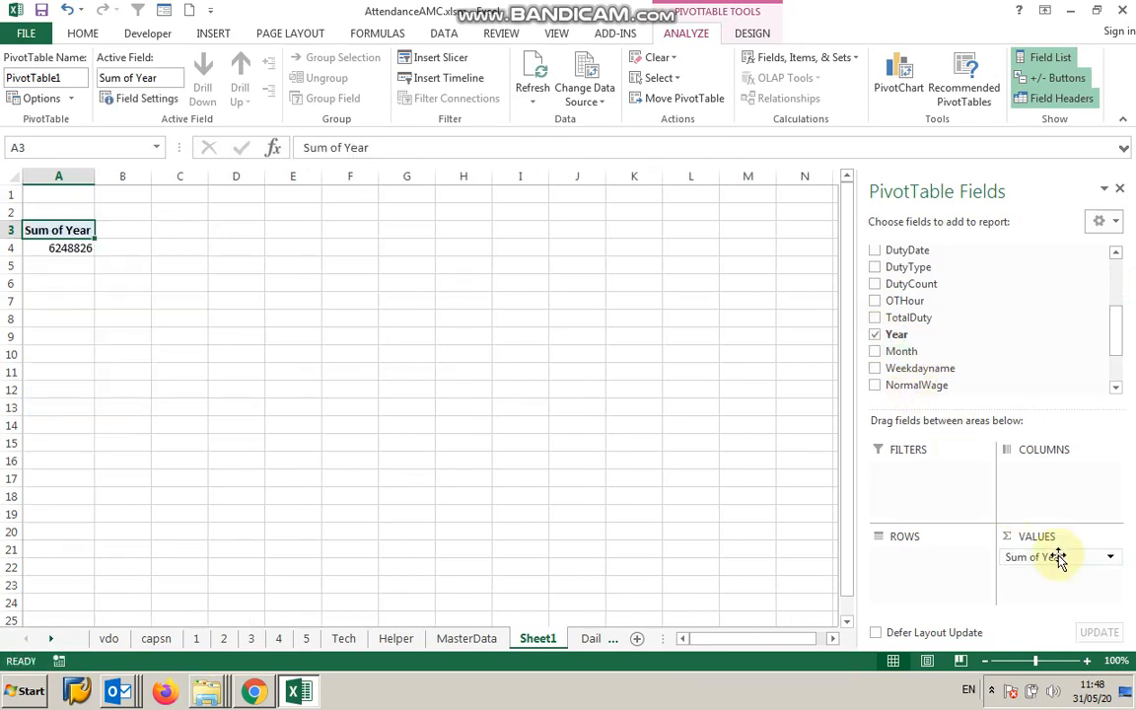
{"action": "left_click_drag", "start_coordinate": [1059, 558], "coordinate": [906, 564]}
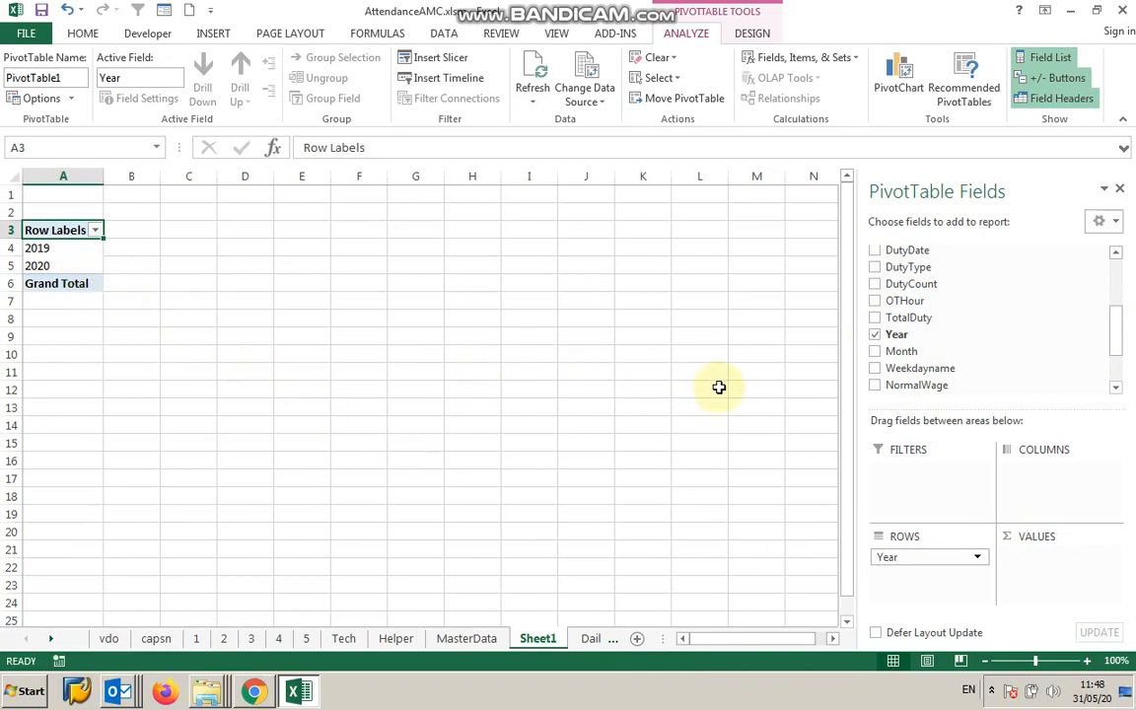
Add the Month, SkillLevel and Namecode fields as further row fields.
{"action": "left_click", "coordinate": [875, 353]}
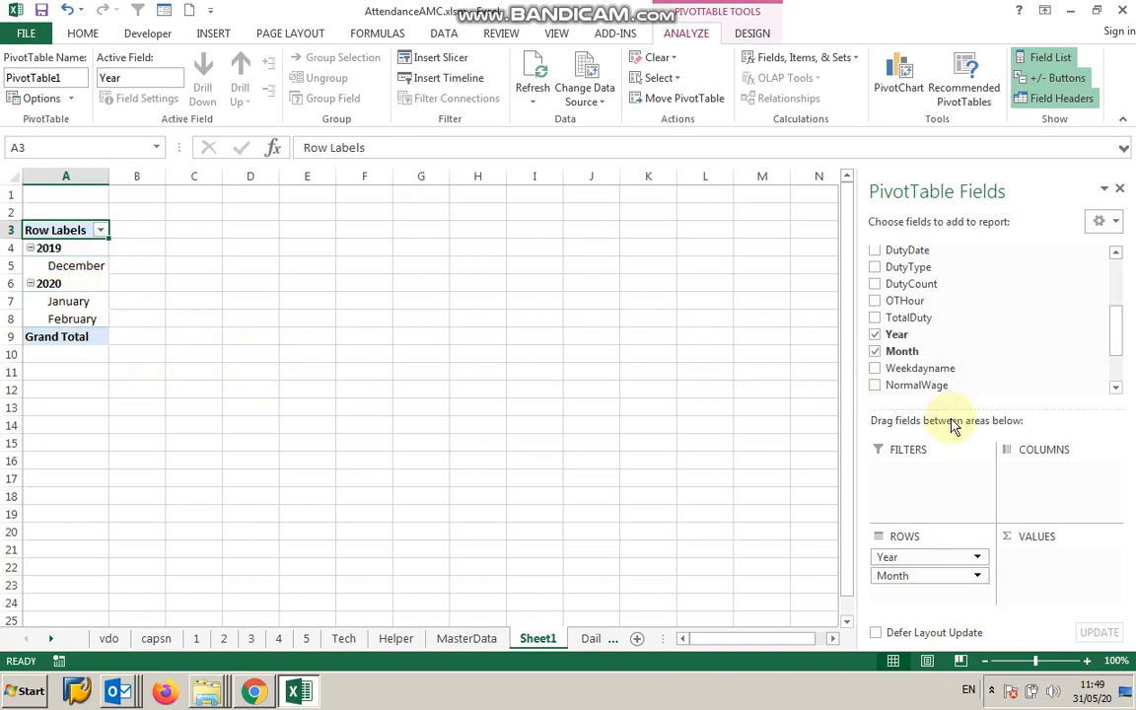
{"action": "left_click_drag", "start_coordinate": [1119, 342], "coordinate": [1128, 291]}
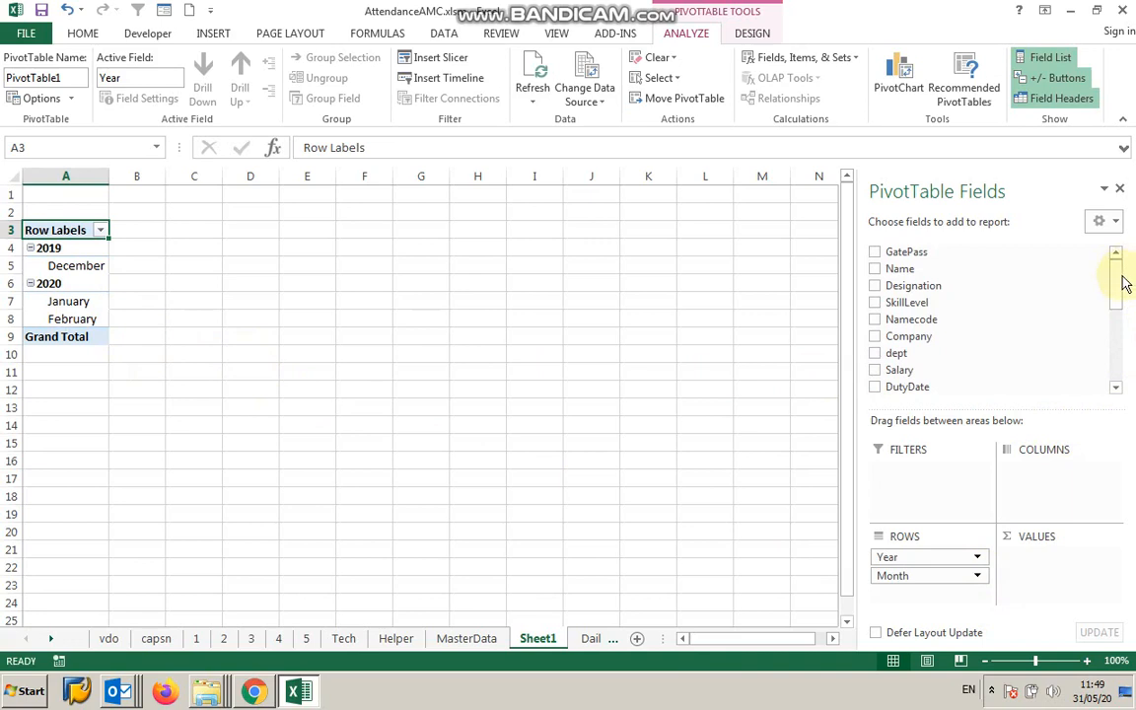
{"action": "left_click", "coordinate": [875, 302]}
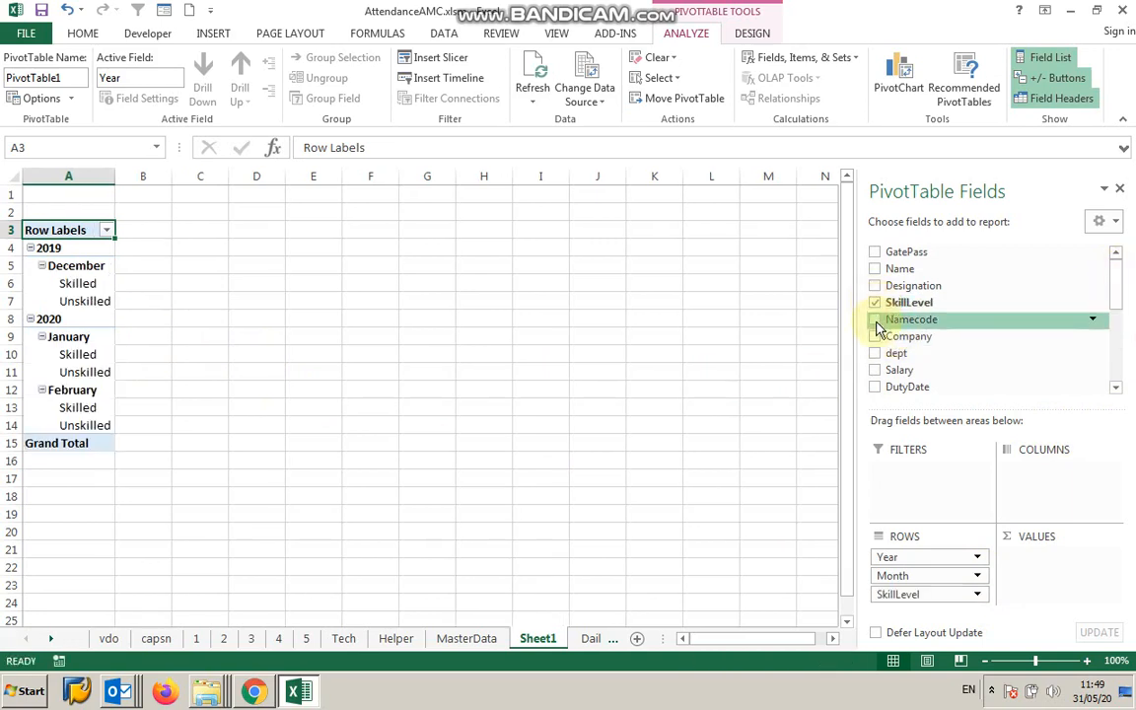
{"action": "left_click", "coordinate": [876, 320]}
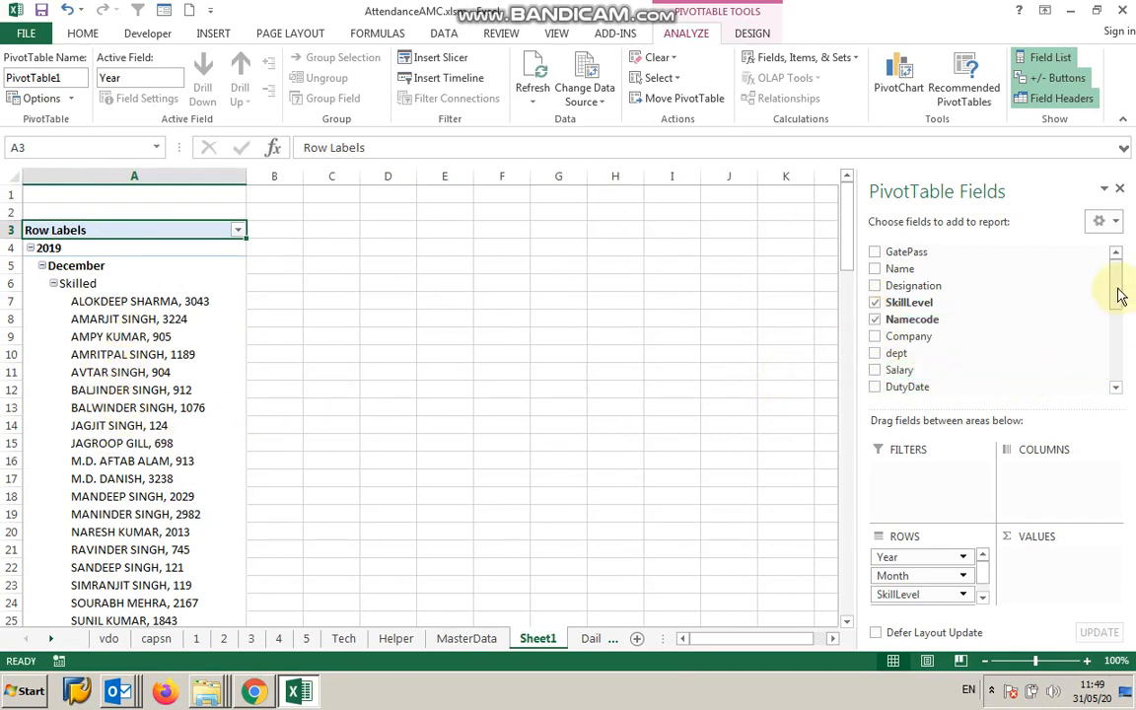
Add DutyCount as a summed value and DutyDate as a row field.
{"action": "left_click_drag", "start_coordinate": [1121, 296], "coordinate": [1124, 329]}
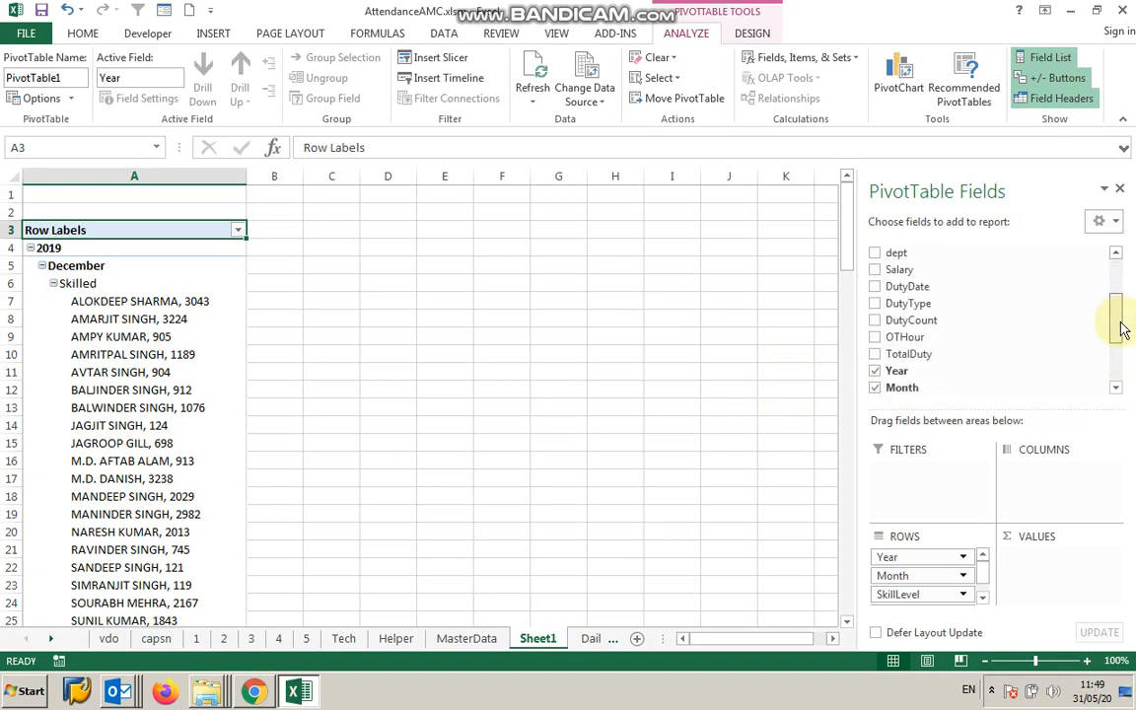
{"action": "left_click", "coordinate": [874, 320]}
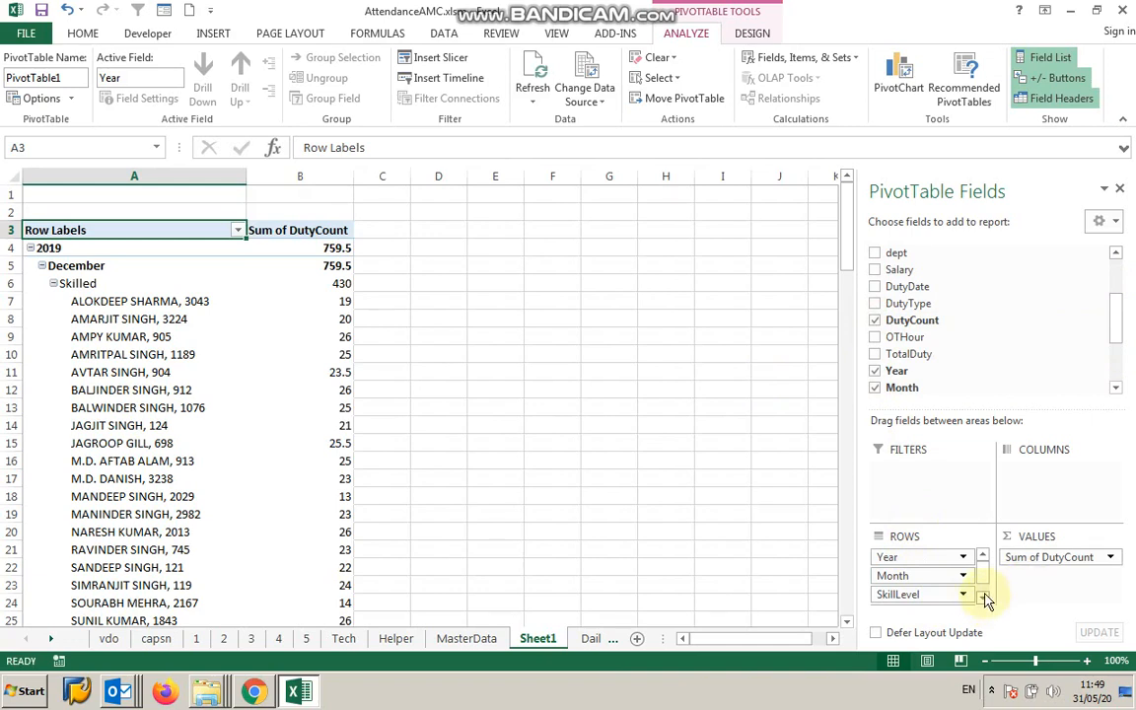
{"action": "left_click", "coordinate": [874, 287]}
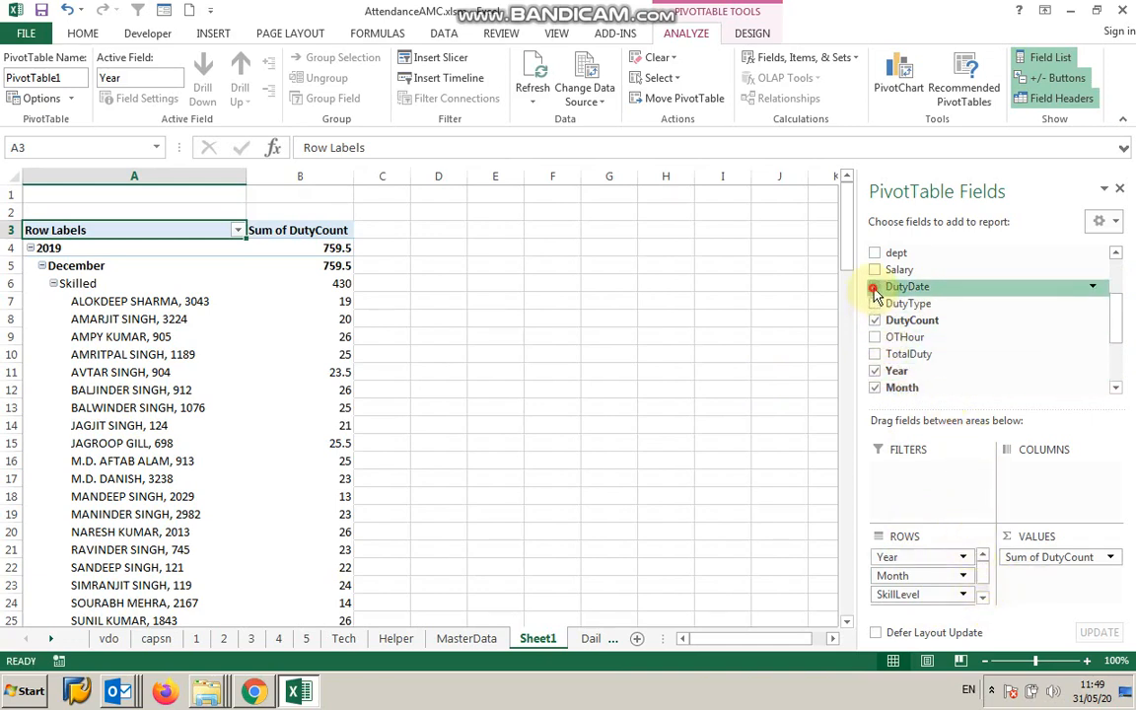
Move the DutyDate row field up so it sits above Namecode.
{"action": "left_click", "coordinate": [983, 579]}
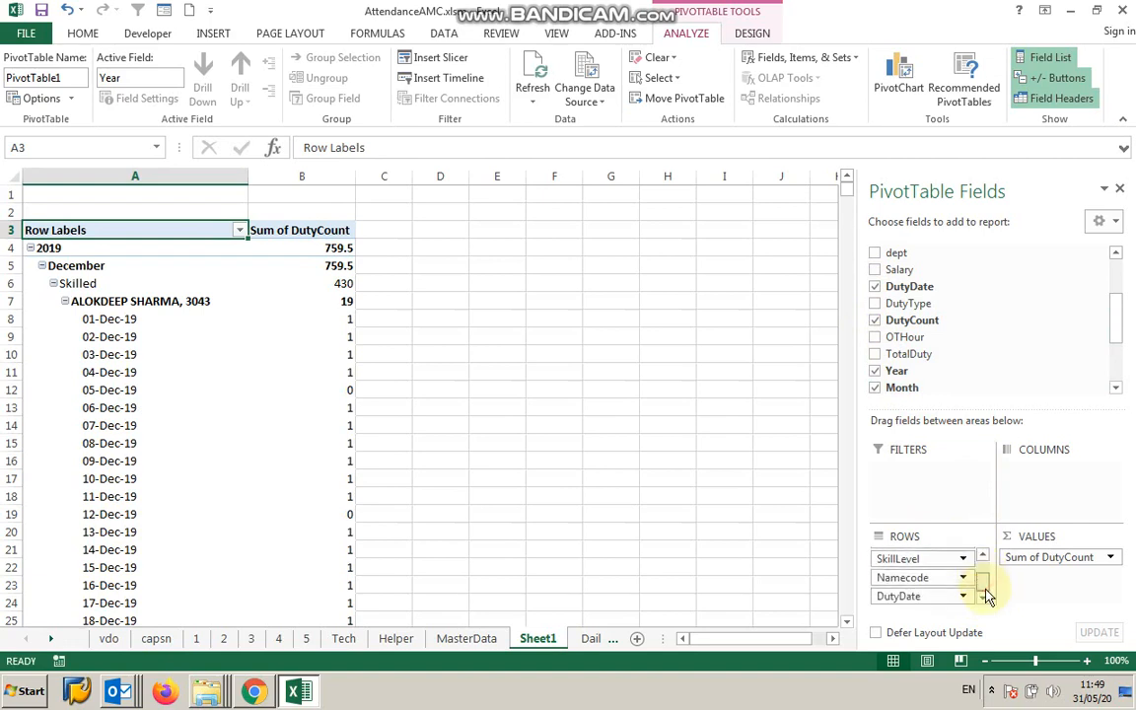
{"action": "left_click", "coordinate": [933, 602]}
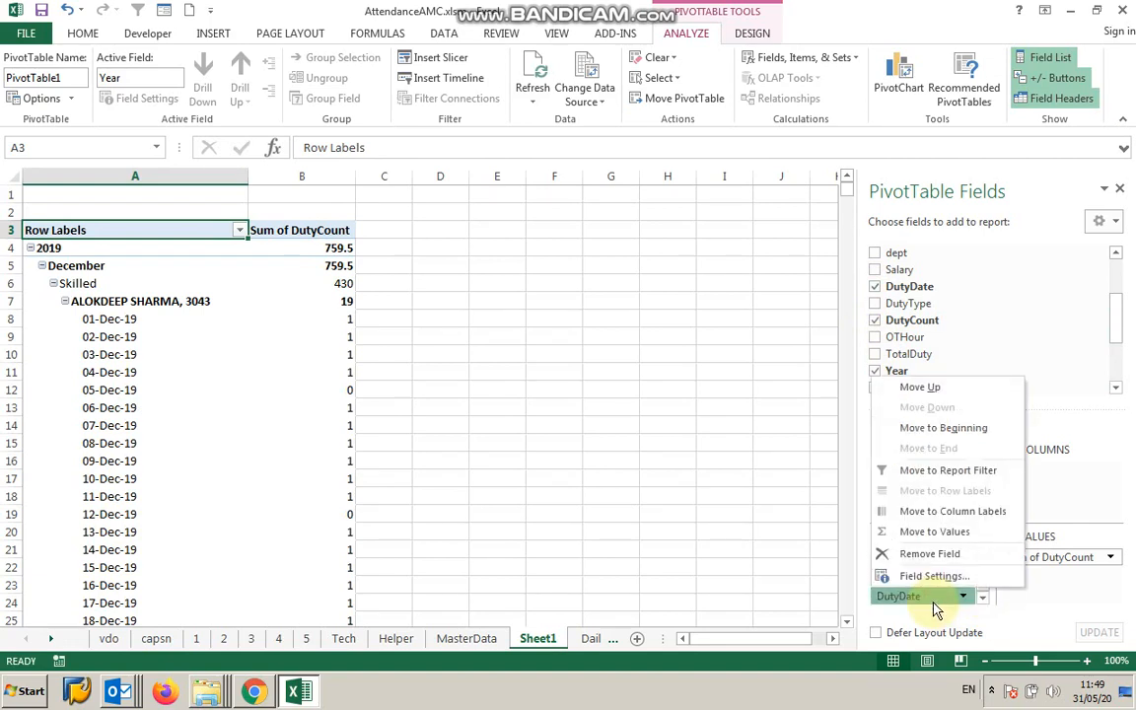
{"action": "left_click", "coordinate": [931, 388]}
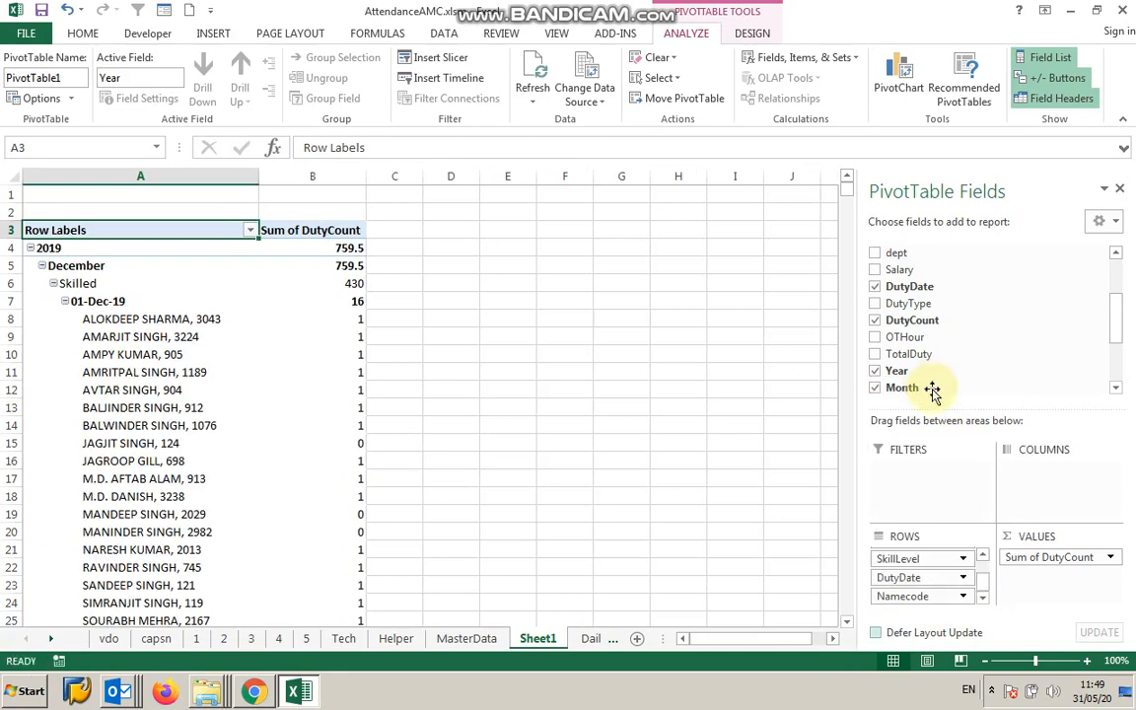
{"action": "left_click", "coordinate": [1025, 561]}
{"action": "left_click", "coordinate": [1026, 538]}
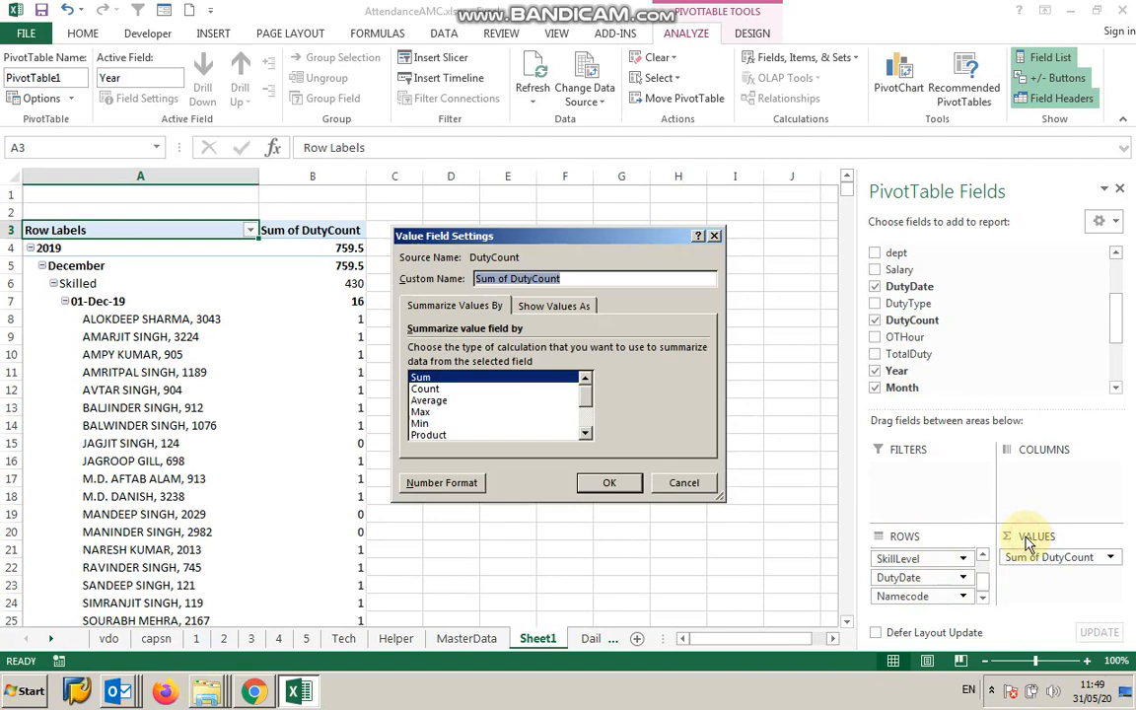
{"action": "mouse_move", "coordinate": [585, 390]}
{"action": "left_mouse_down"}
{"action": "mouse_move", "coordinate": [587, 431]}
{"action": "mouse_move", "coordinate": [586, 381]}
{"action": "left_mouse_up"}
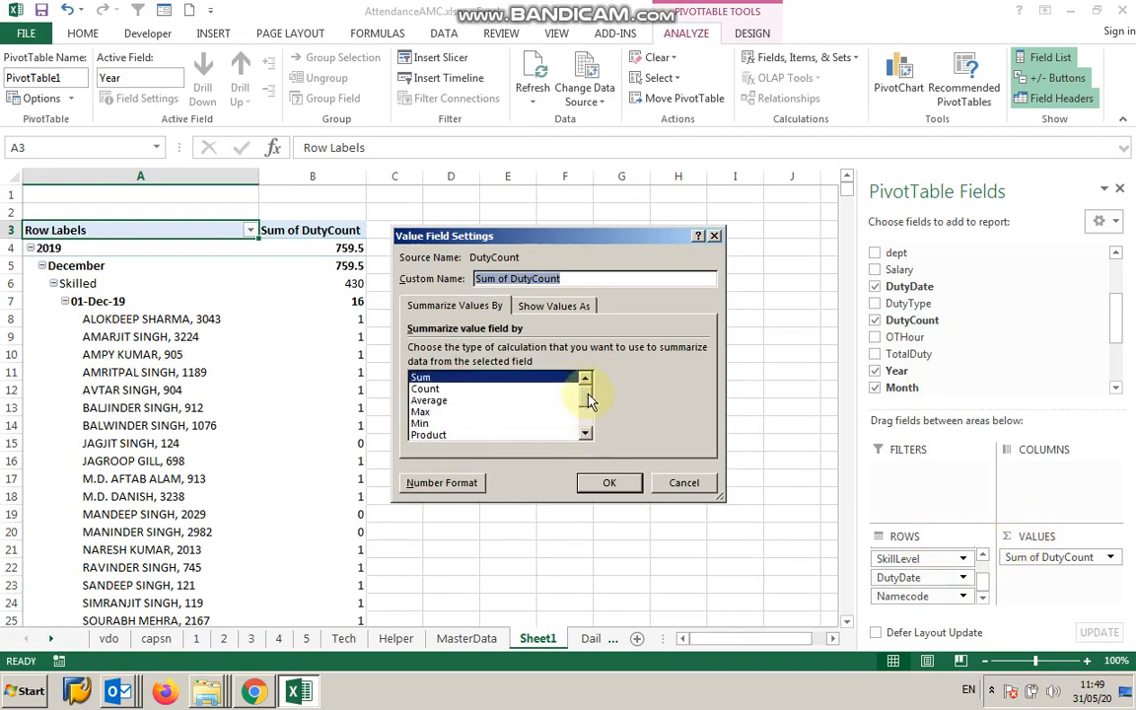
{"action": "left_click", "coordinate": [702, 482]}
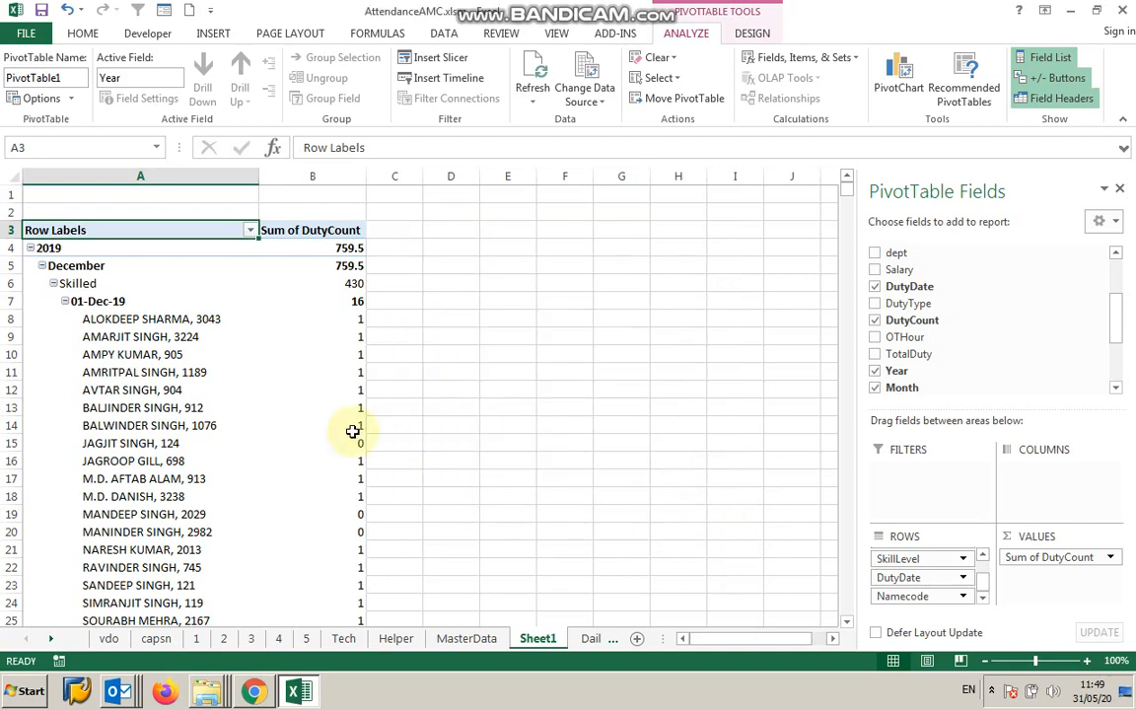
Collapse the DutyDate items so the employee names under each date are hidden.
{"action": "left_click", "coordinate": [96, 302]}
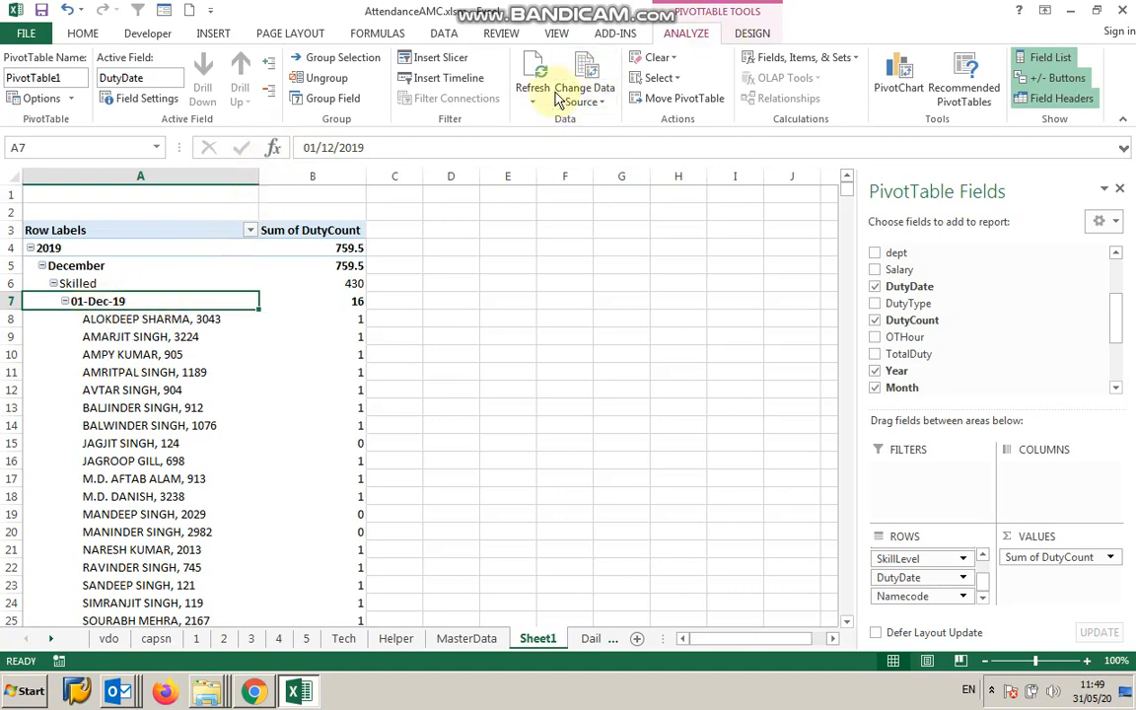
{"action": "left_click", "coordinate": [271, 89]}
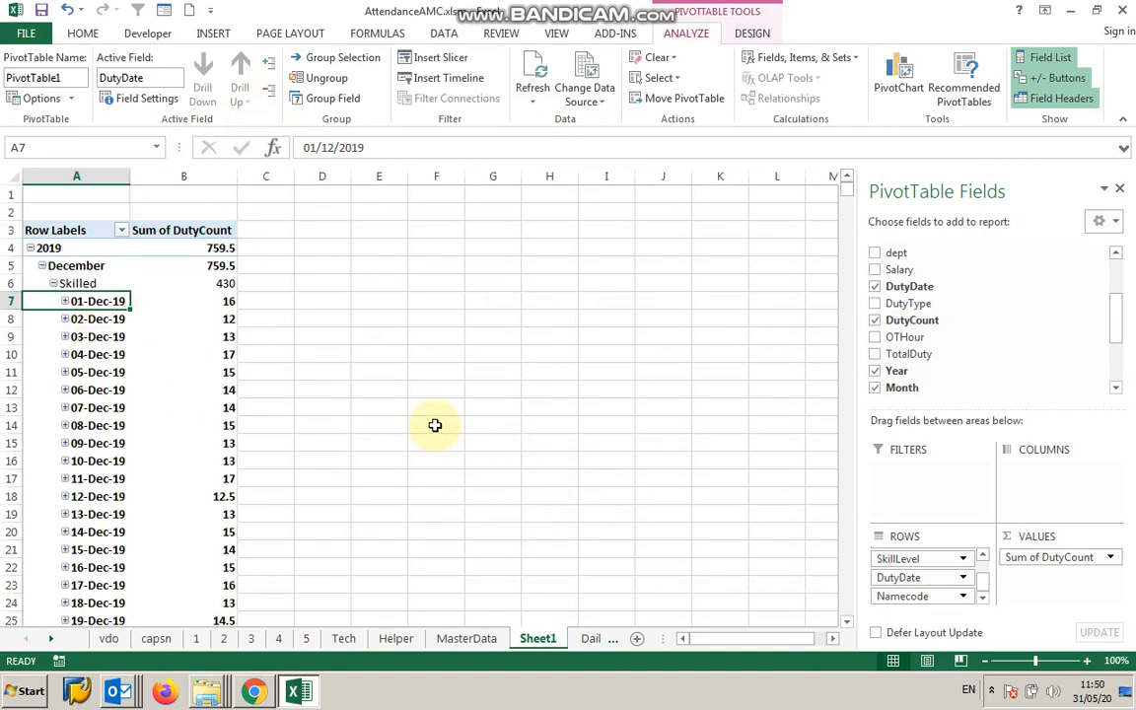
Sort the DutyDate items newest to oldest.
{"action": "right_click", "coordinate": [105, 306]}
{"action": "mouse_move", "coordinate": [140, 387]}
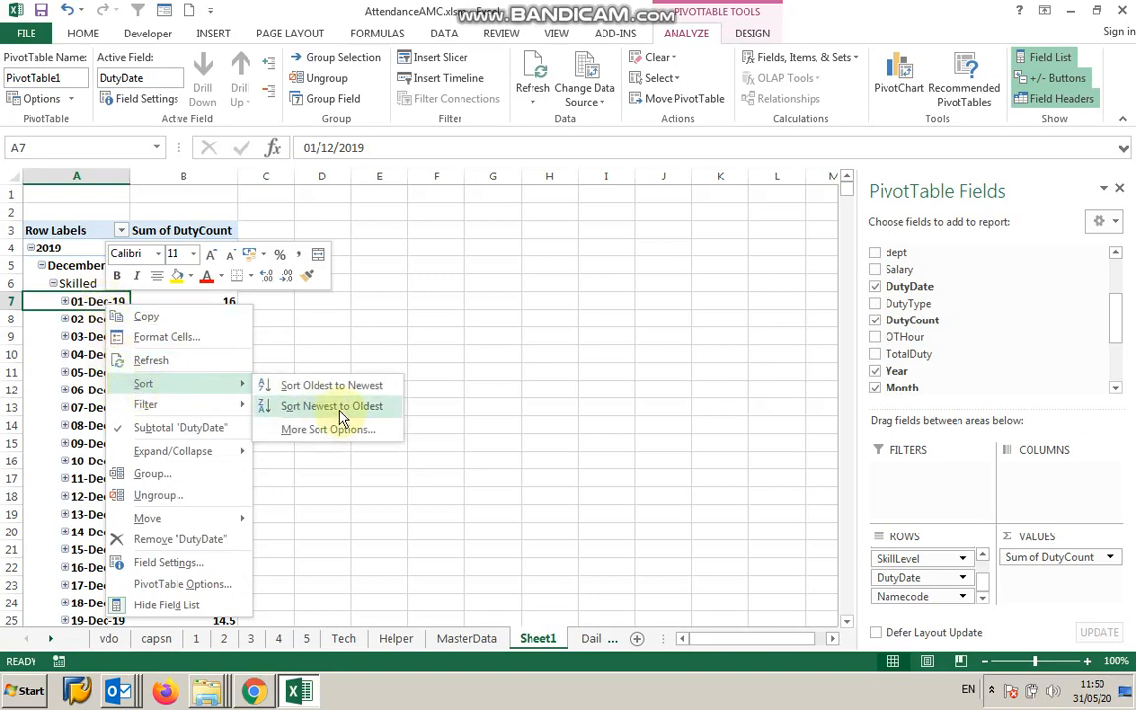
{"action": "left_click", "coordinate": [301, 405]}
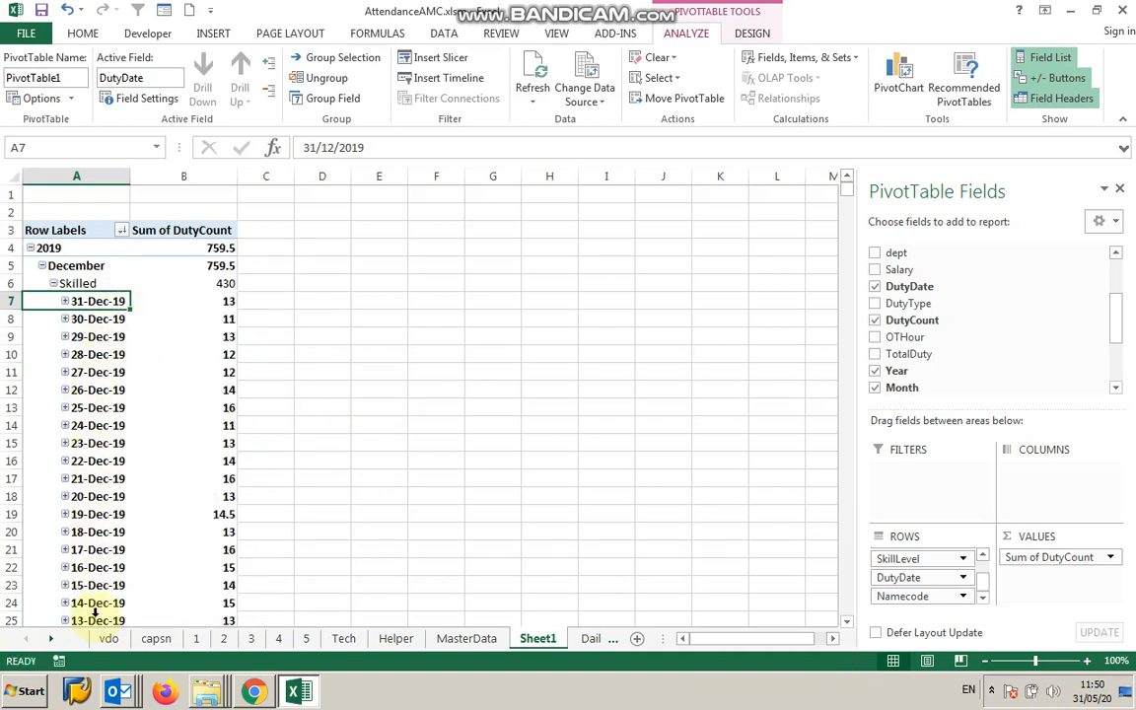
{"action": "left_click", "coordinate": [73, 265]}
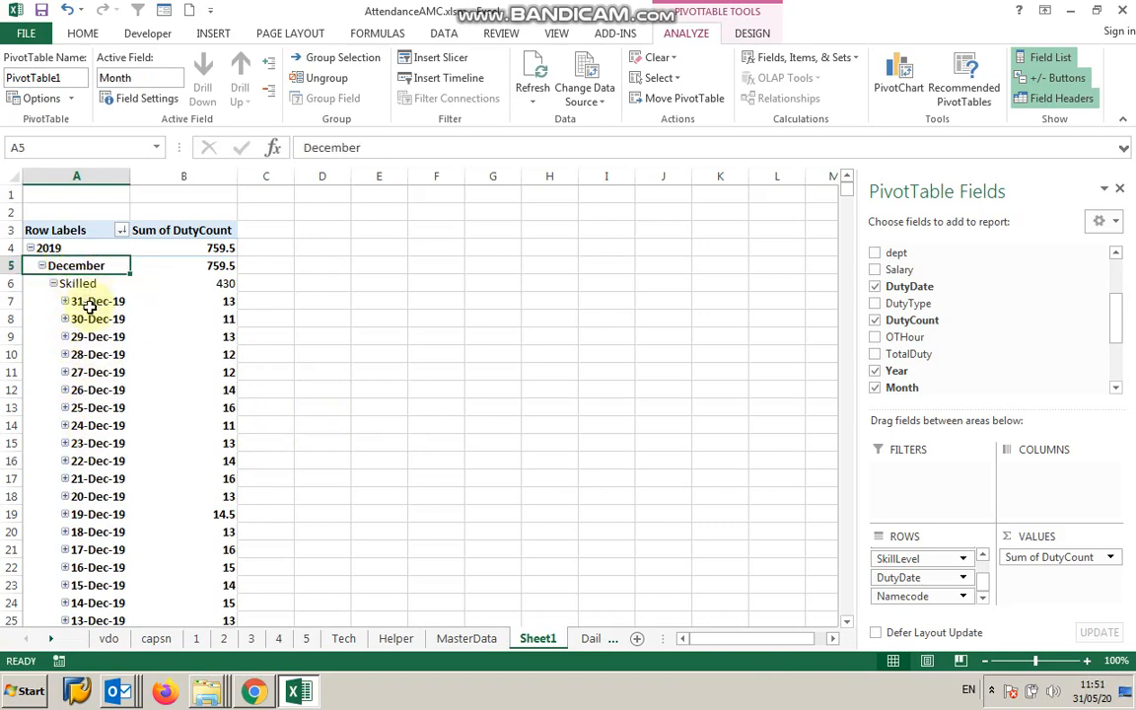
Sort the DutyDate items oldest to newest.
{"action": "left_click", "coordinate": [90, 305]}
{"action": "right_click", "coordinate": [89, 304]}
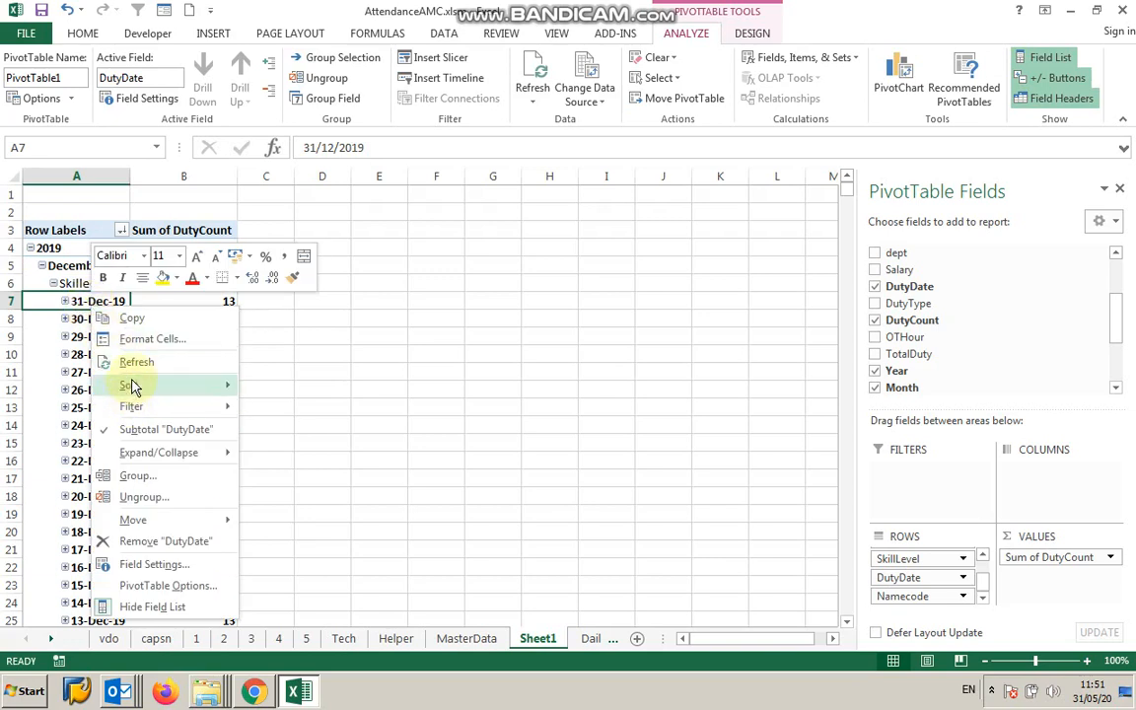
{"action": "mouse_move", "coordinate": [158, 385]}
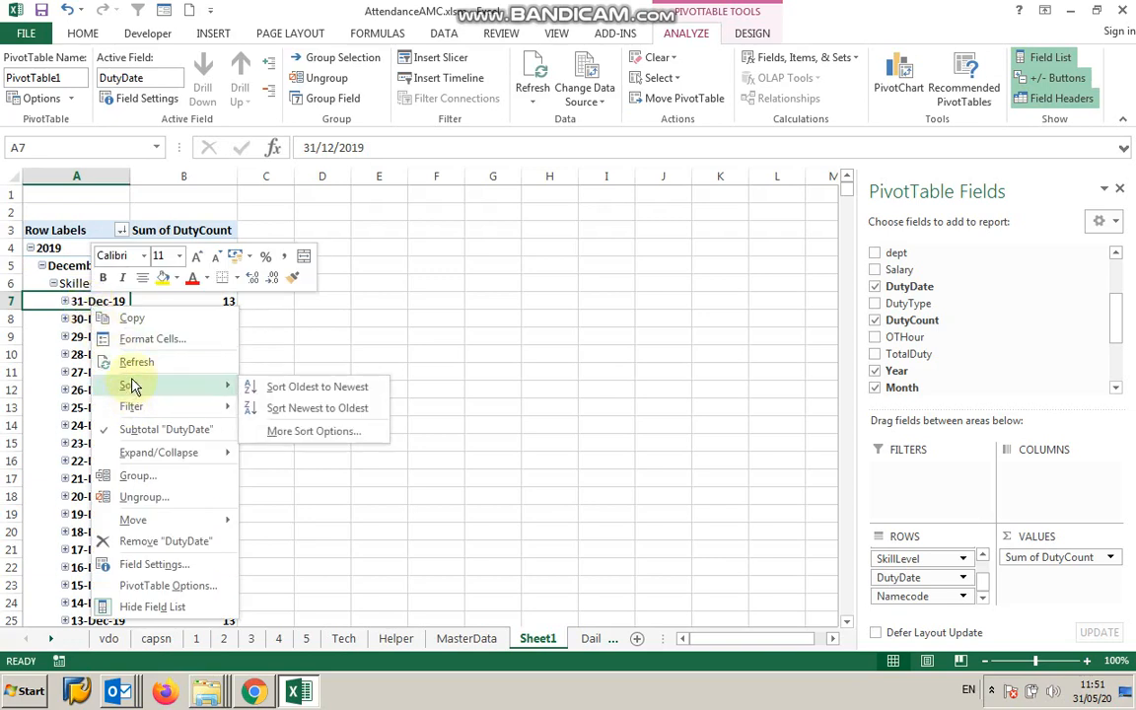
{"action": "left_click", "coordinate": [289, 390]}
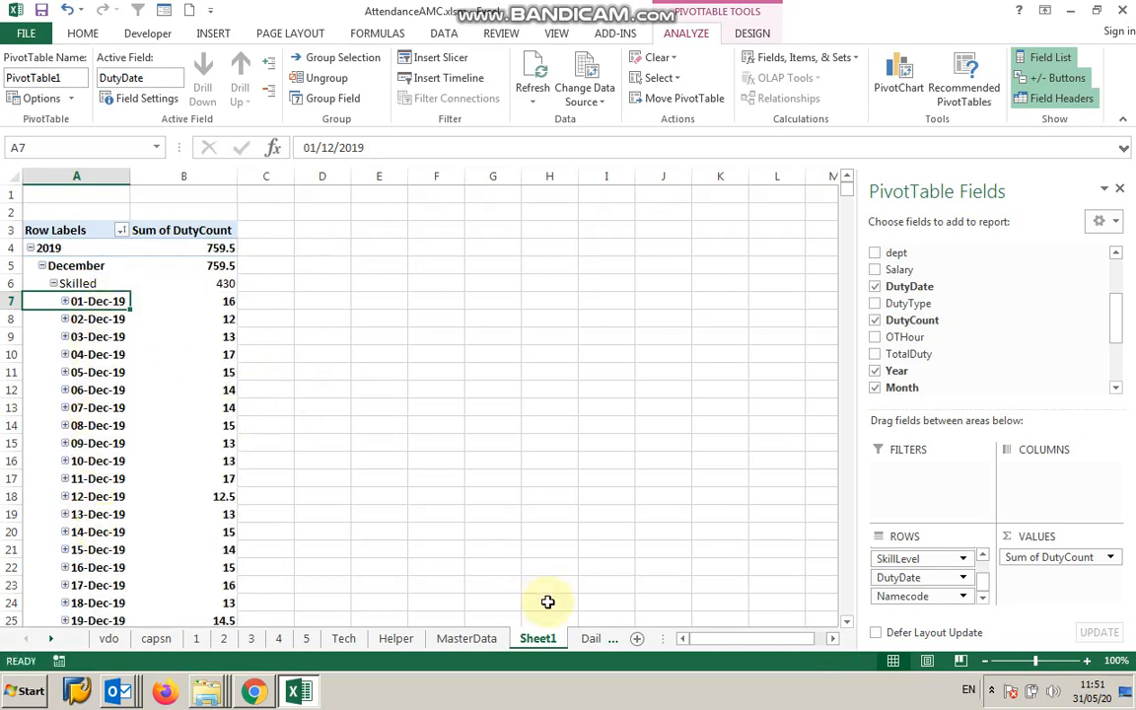
Refresh all data so the PivotTable picks up the latest attendance records.
{"action": "left_click_drag", "start_coordinate": [668, 641], "coordinate": [746, 638]}
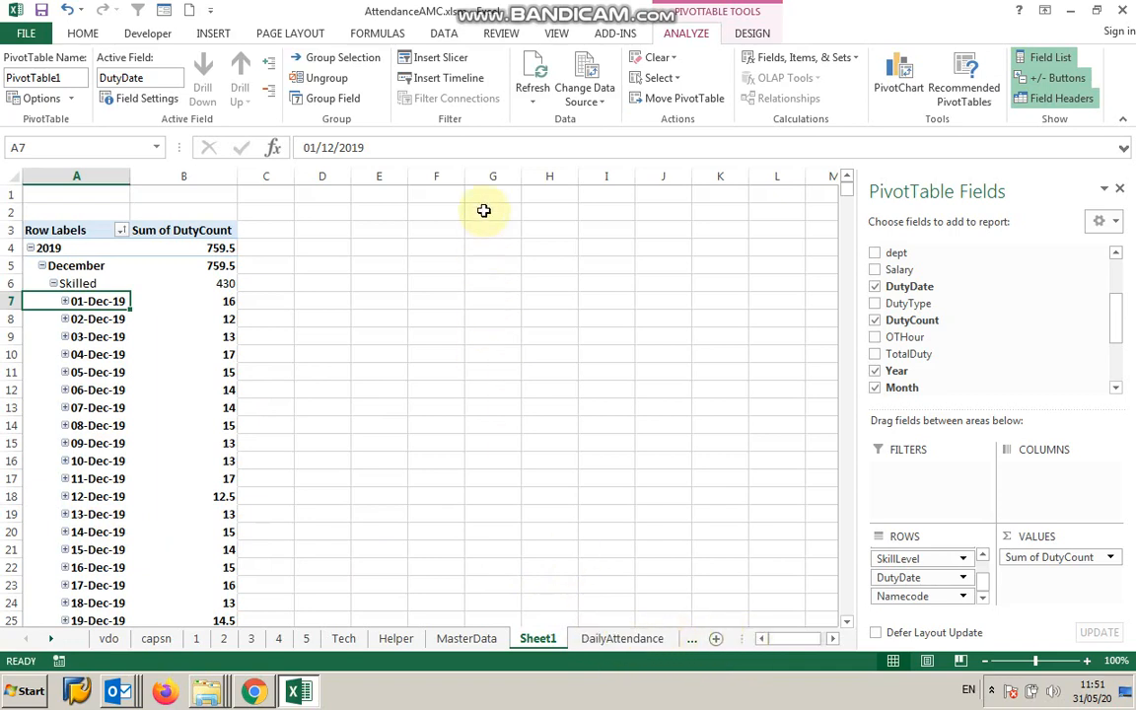
{"action": "left_click", "coordinate": [444, 35]}
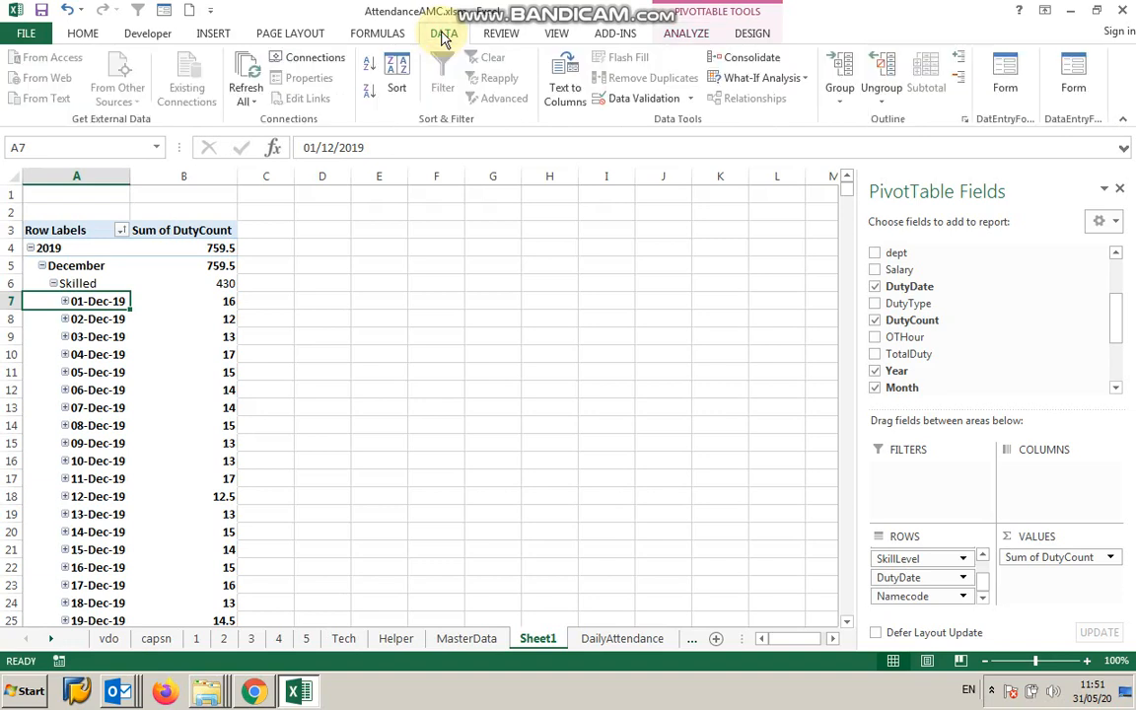
{"action": "left_click", "coordinate": [245, 104]}
{"action": "left_click", "coordinate": [270, 124]}
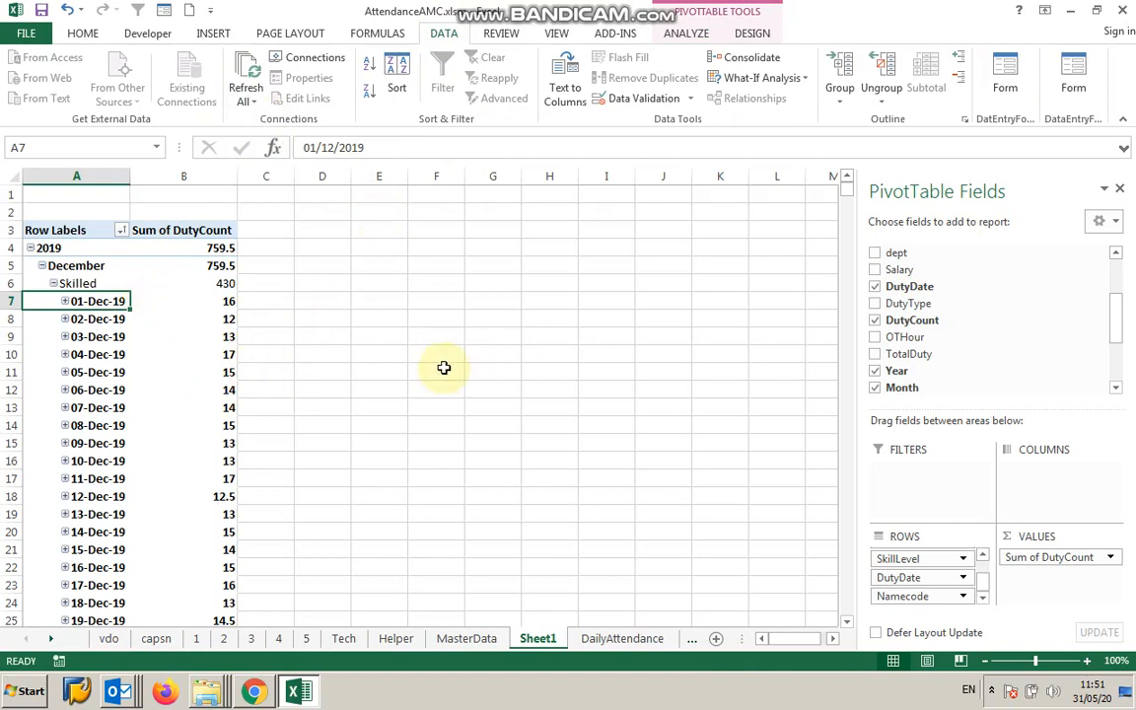
{"action": "mouse_move", "coordinate": [185, 464]}
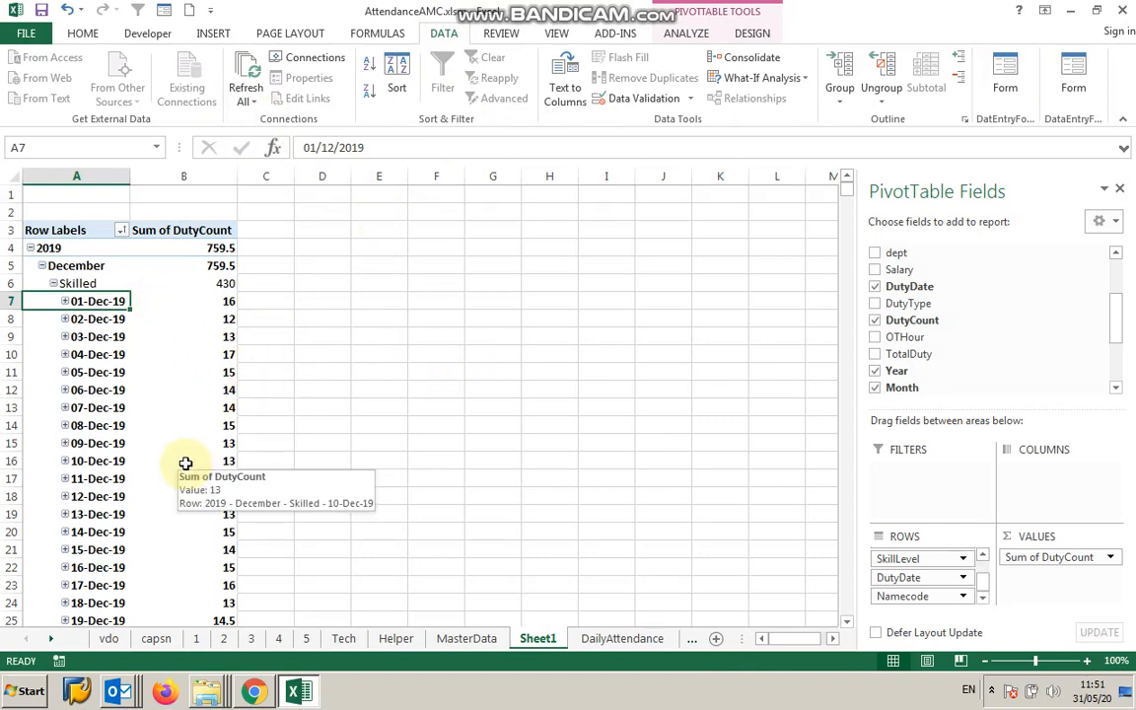
{"action": "scroll", "coordinate": [185, 462], "scroll_direction": "down", "scroll_amount": 8}
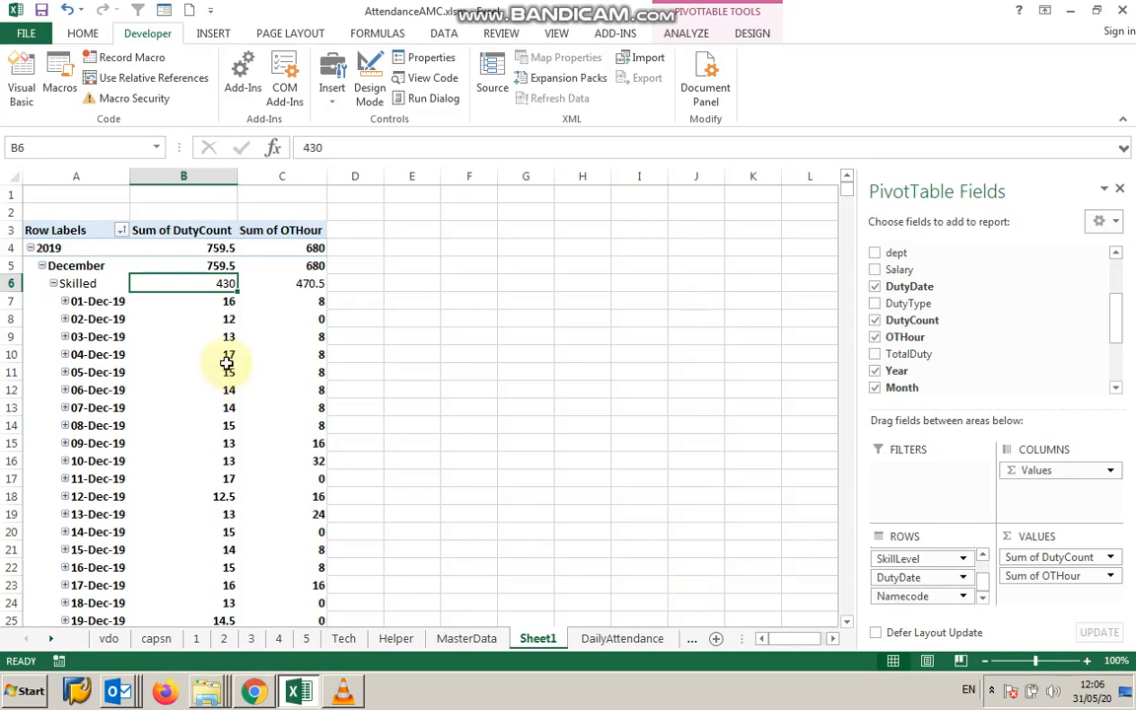
Collapse the Skilled and Unskilled groups under December.
{"action": "left_click", "coordinate": [54, 285]}
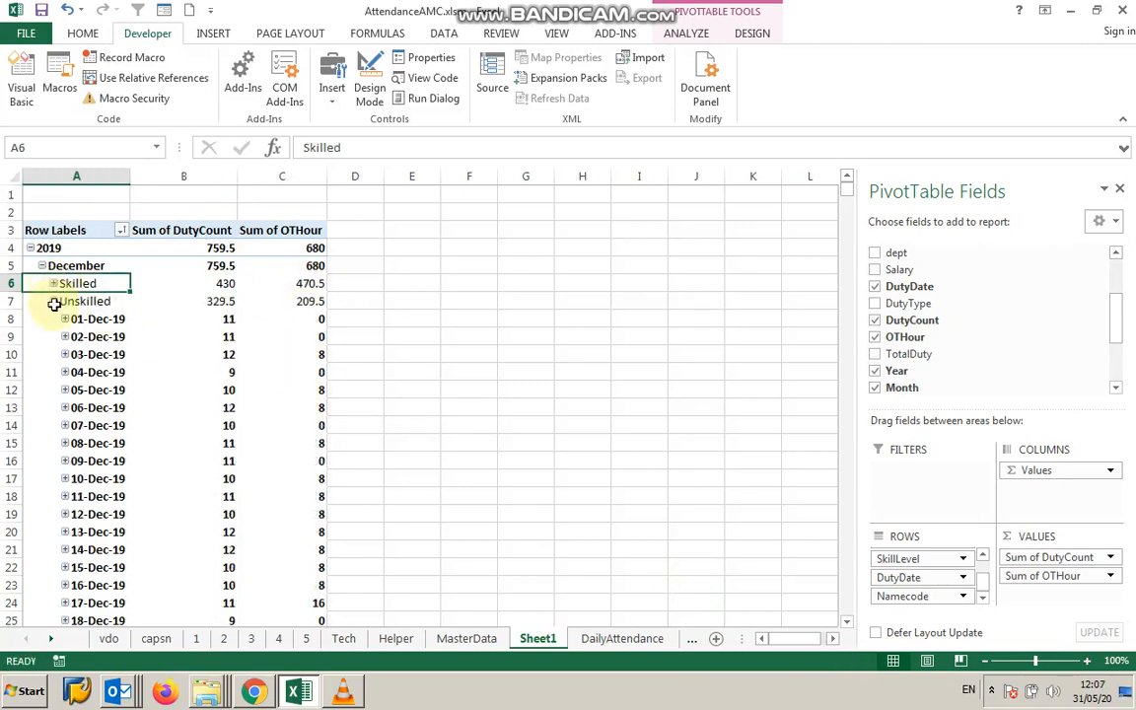
{"action": "left_click", "coordinate": [54, 302]}
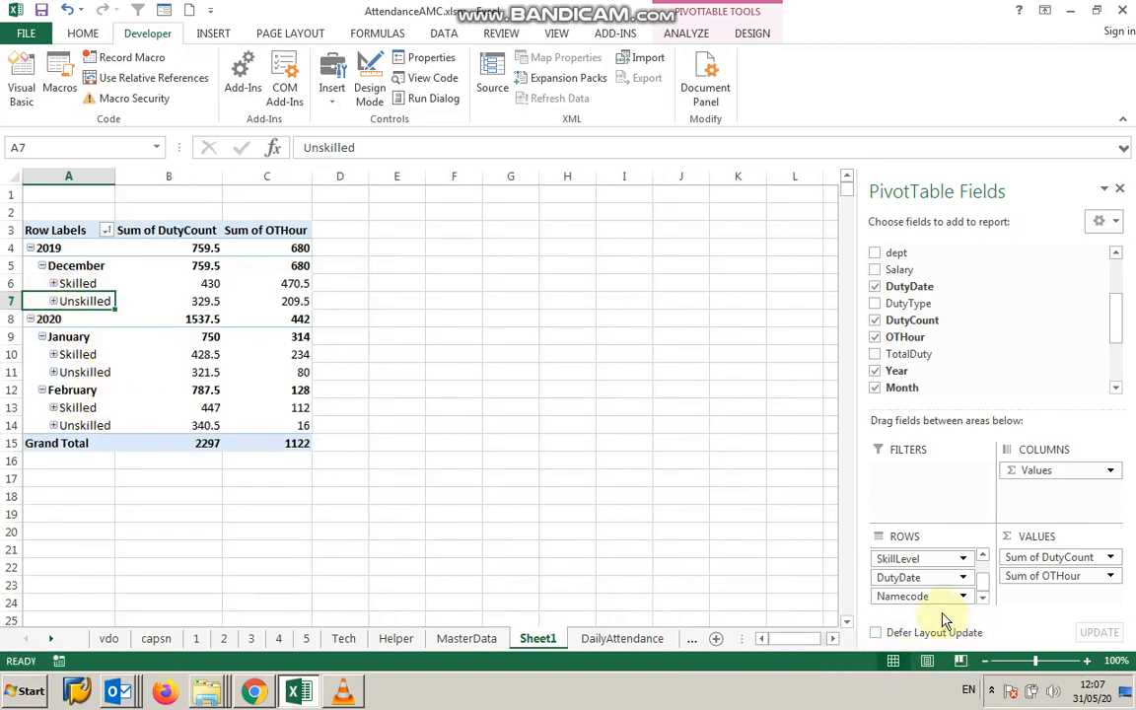
Move the DutyDate field to the Columns area and close the PivotTable field list.
{"action": "left_click_drag", "start_coordinate": [918, 579], "coordinate": [1039, 483]}
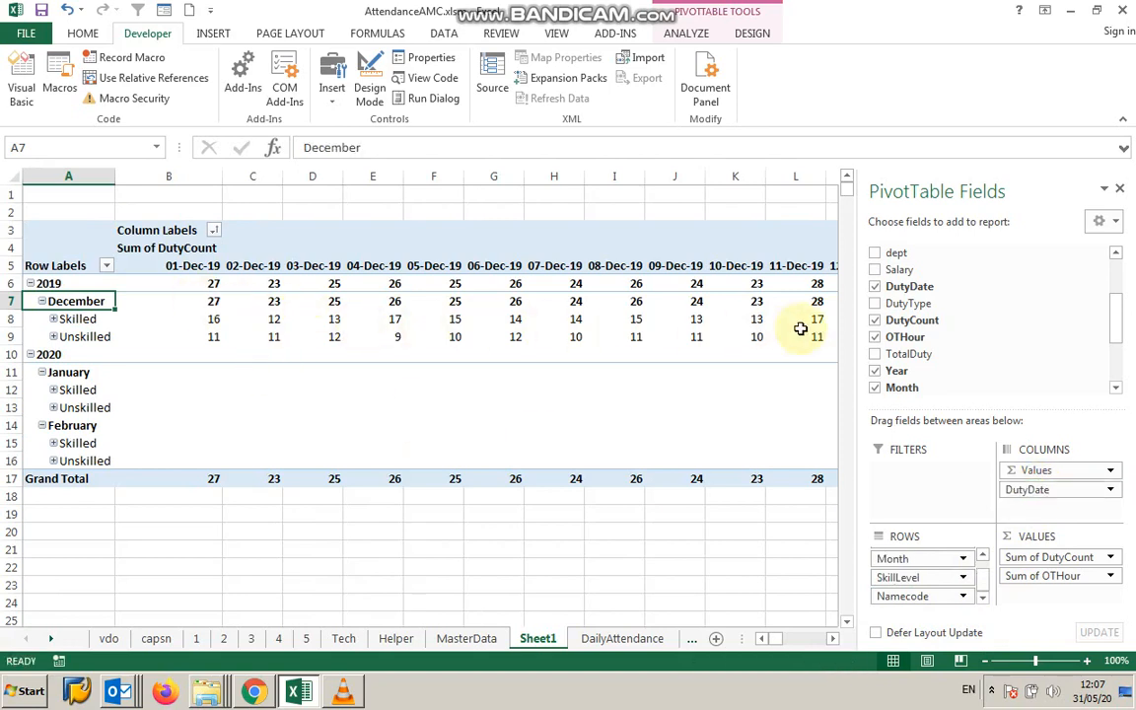
{"action": "left_click", "coordinate": [1121, 190]}
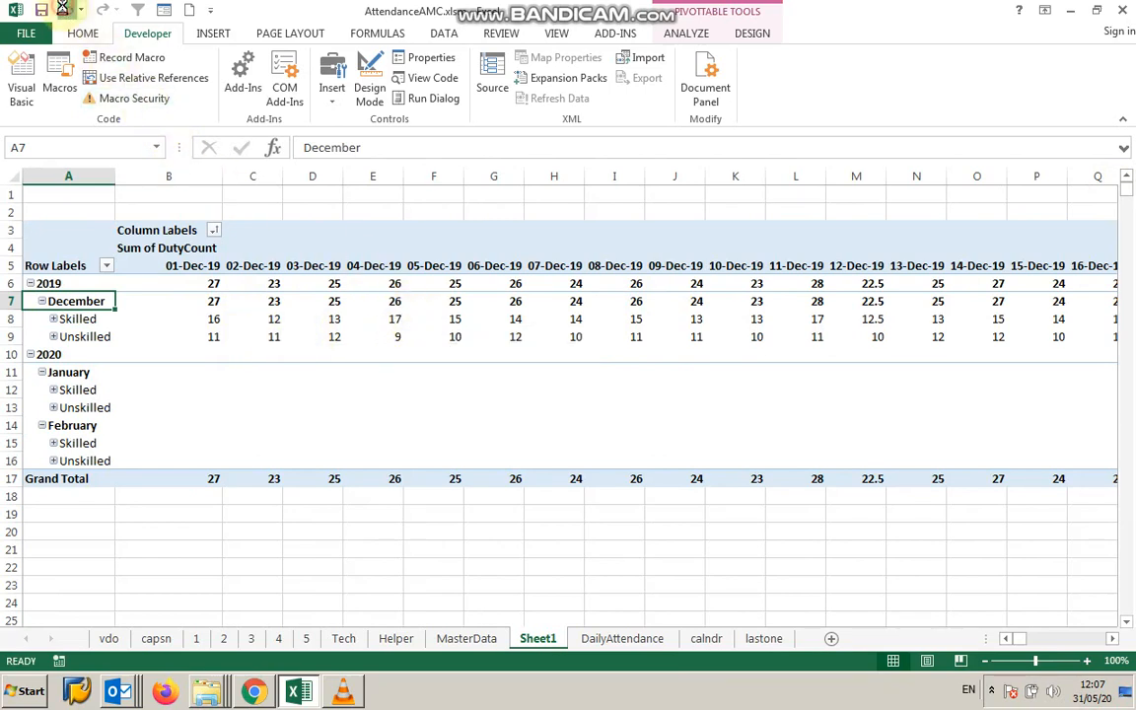
Undo moving the DutyDate field to the Columns area of the PivotTable.
{"action": "left_click", "coordinate": [63, 9]}
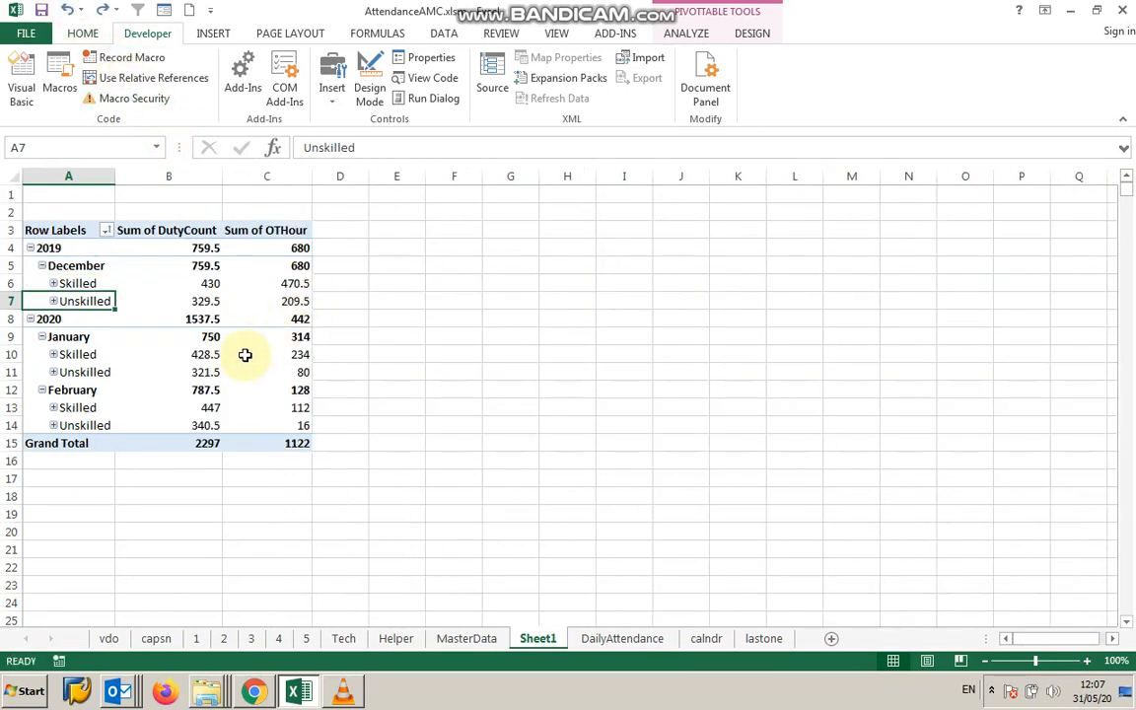
{"action": "left_click", "coordinate": [48, 229]}
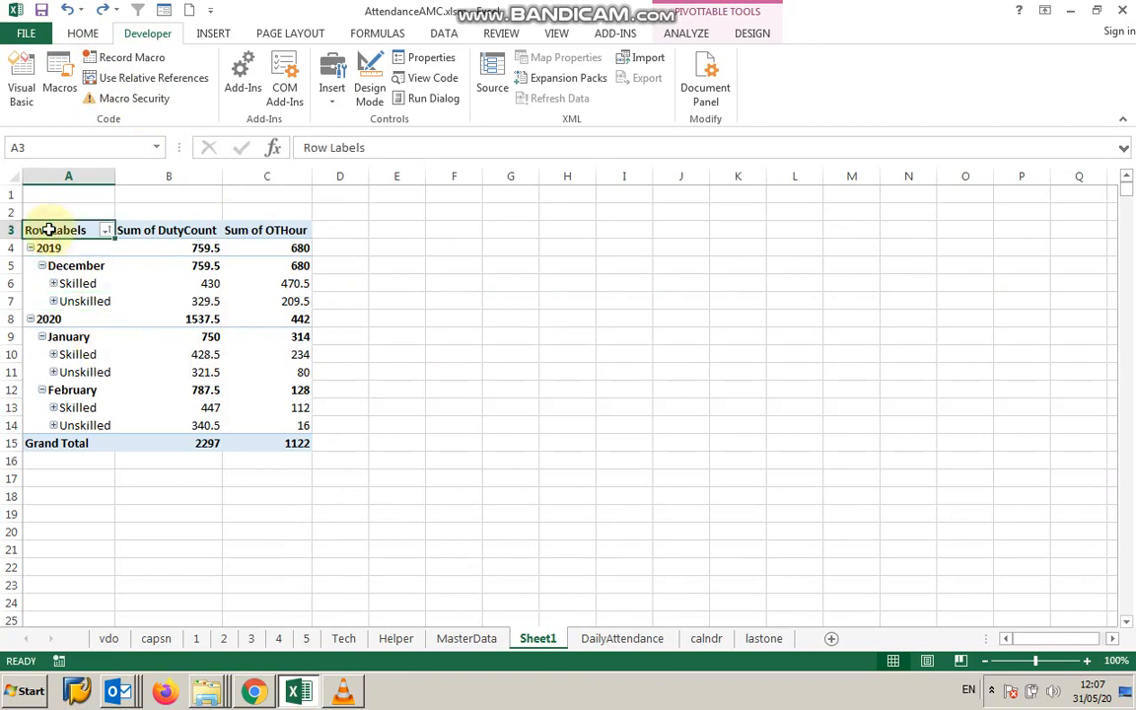
{"action": "left_click", "coordinate": [204, 296]}
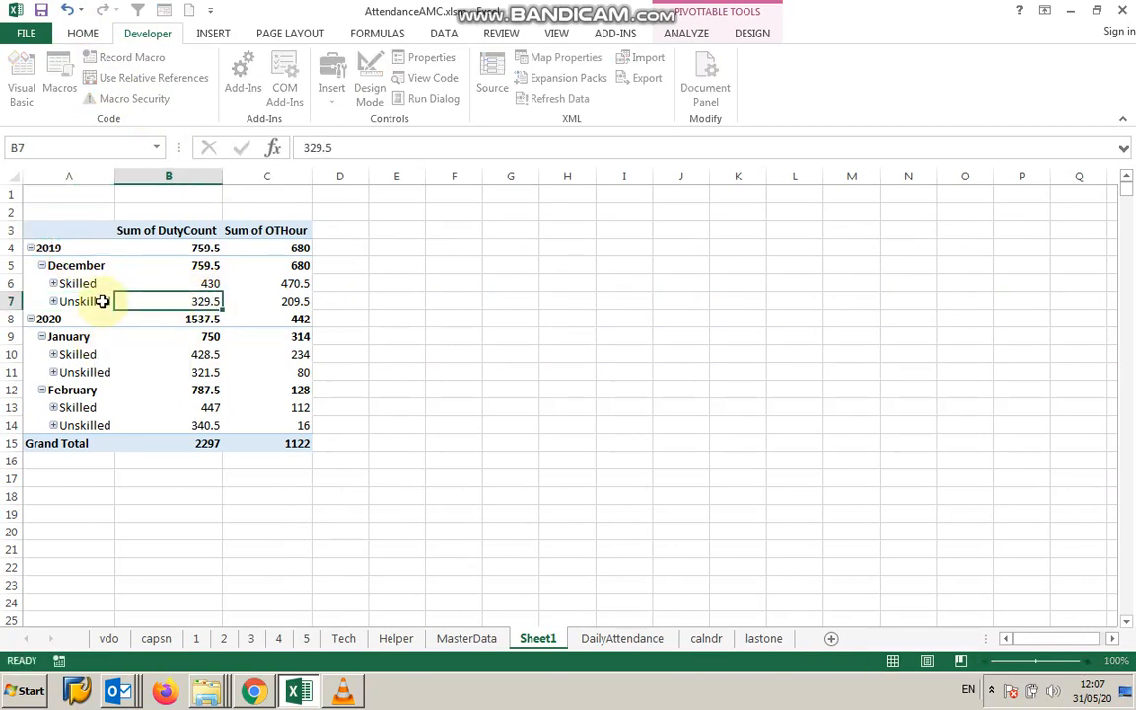
{"action": "left_click", "coordinate": [119, 338]}
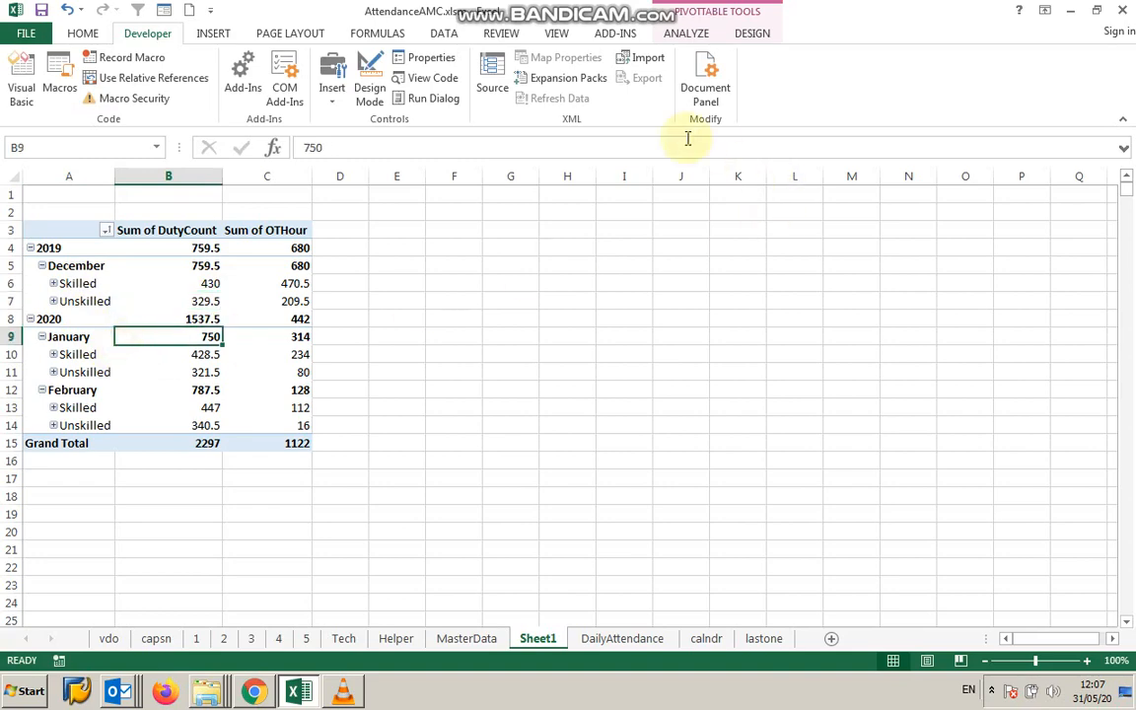
Open the PivotTable field list and move the DutyDate field from Rows to the Columns area.
{"action": "left_click", "coordinate": [691, 36]}
{"action": "left_click", "coordinate": [1048, 57]}
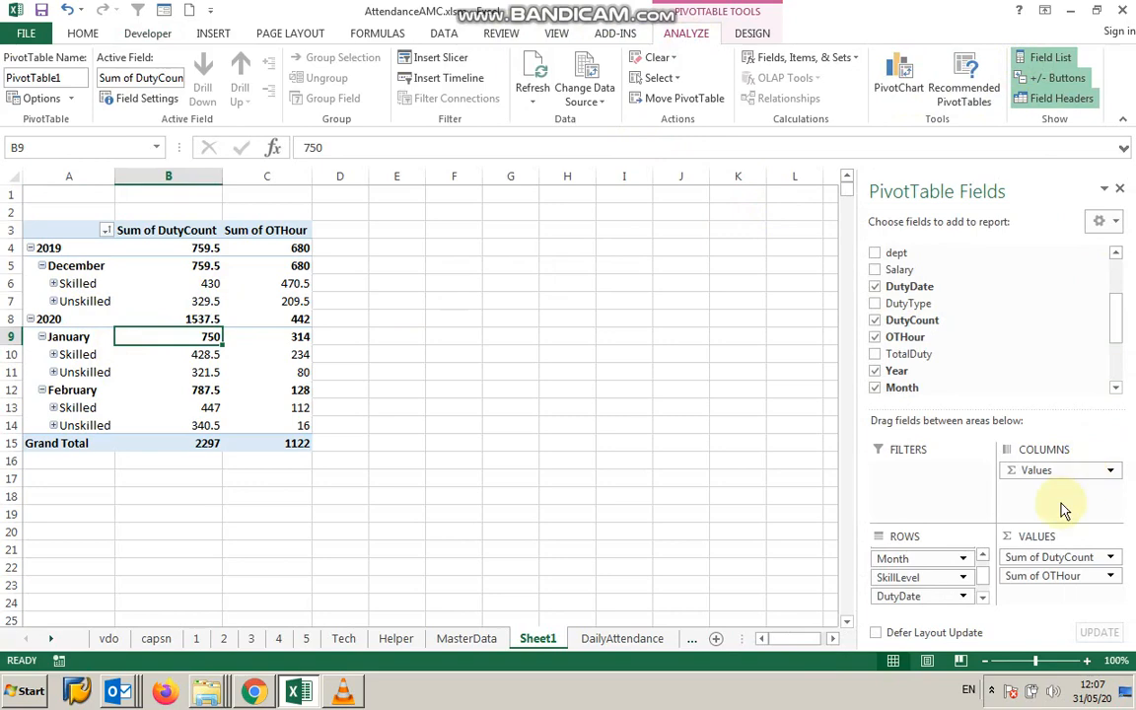
{"action": "left_click_drag", "start_coordinate": [912, 595], "coordinate": [1027, 489]}
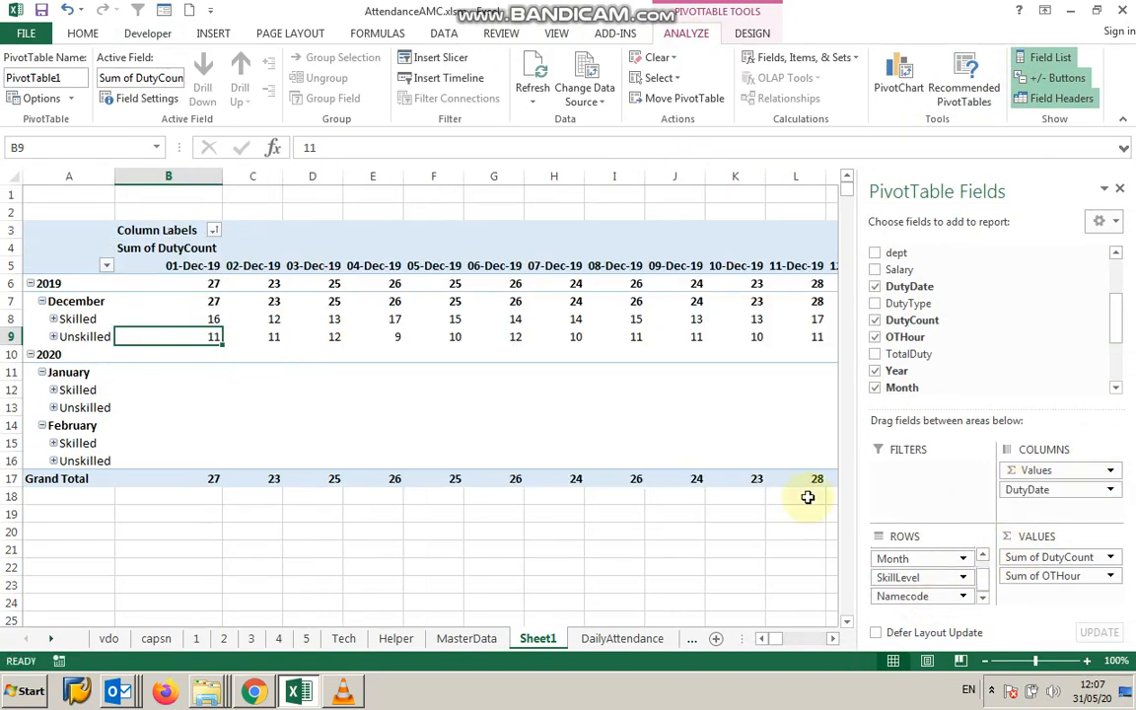
Group the DutyDate column items by Months.
{"action": "left_click", "coordinate": [175, 265]}
{"action": "right_click", "coordinate": [175, 264]}
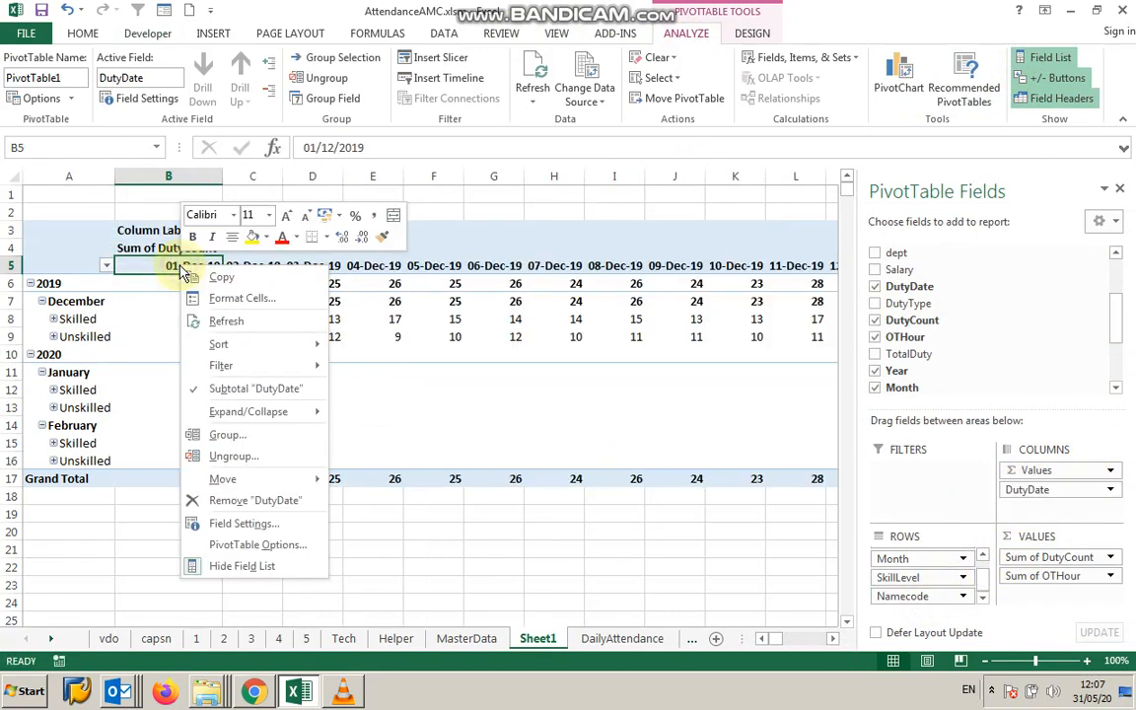
{"action": "left_click", "coordinate": [240, 441]}
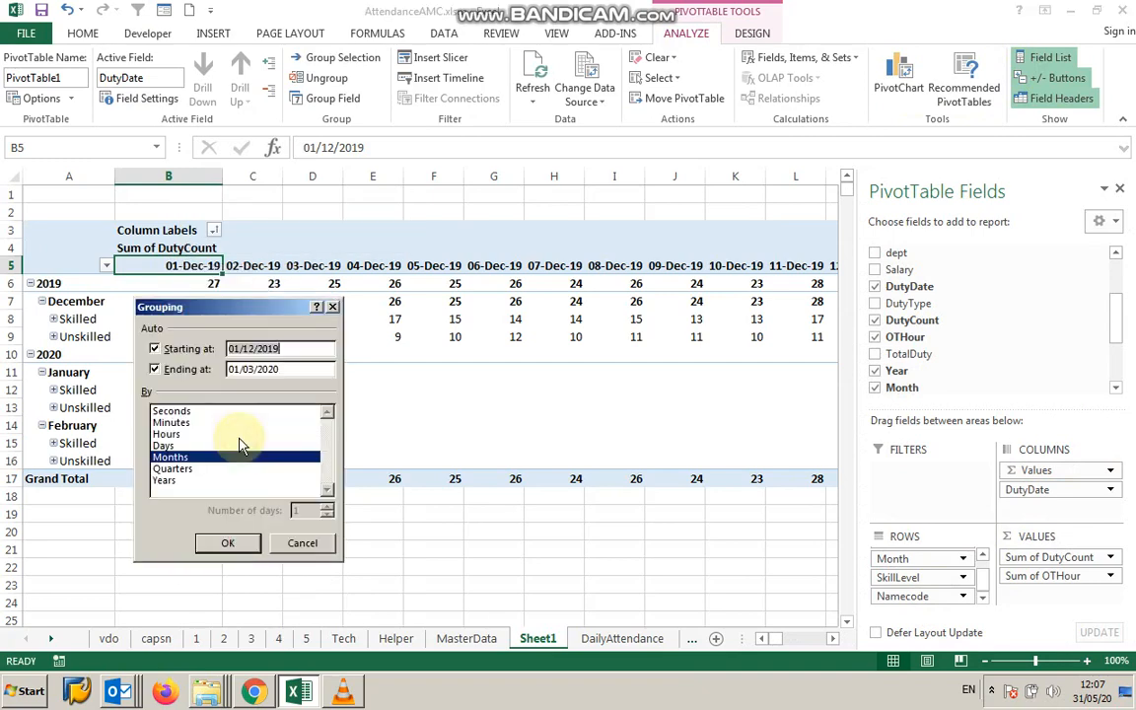
{"action": "left_click", "coordinate": [224, 543]}
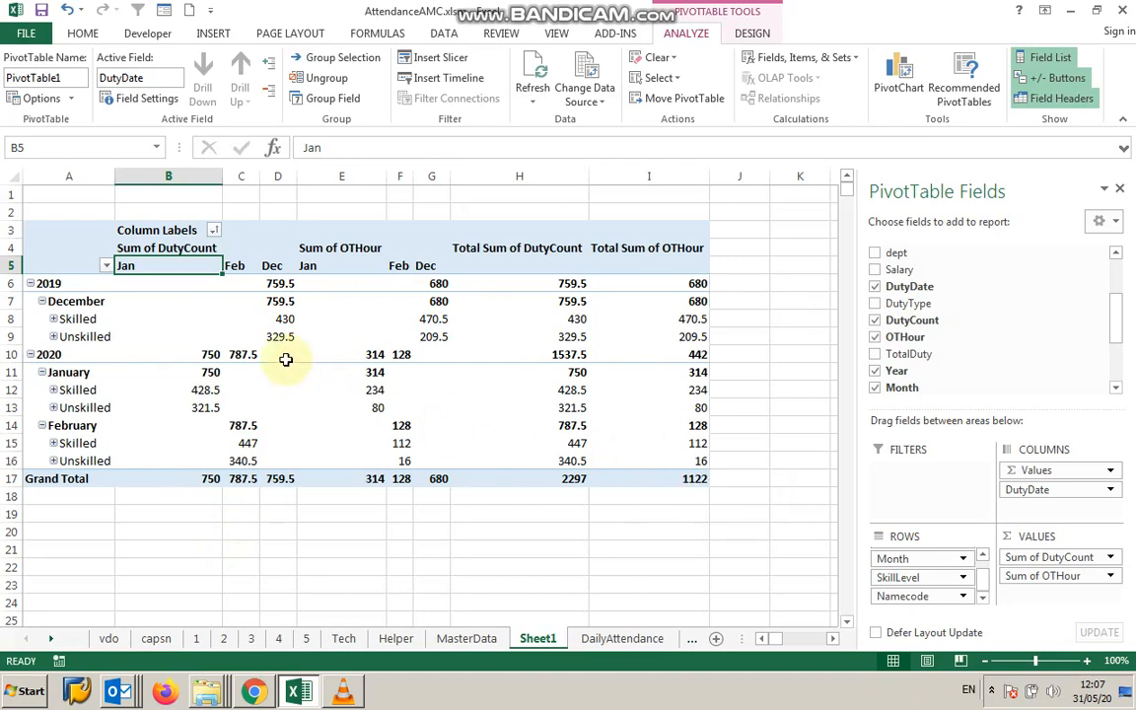
Ungroup the DutyDate items and move the DutyDate field back to the Rows area.
{"action": "right_click", "coordinate": [169, 270]}
{"action": "left_click", "coordinate": [238, 461]}
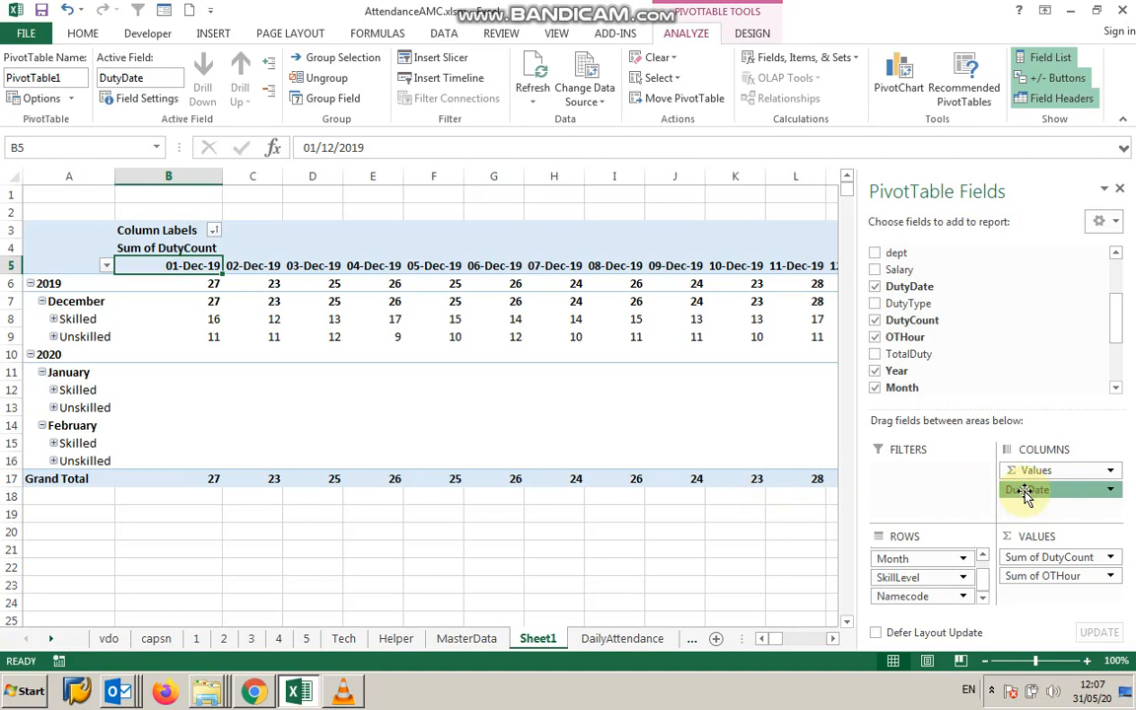
{"action": "left_click_drag", "start_coordinate": [1026, 496], "coordinate": [911, 598]}
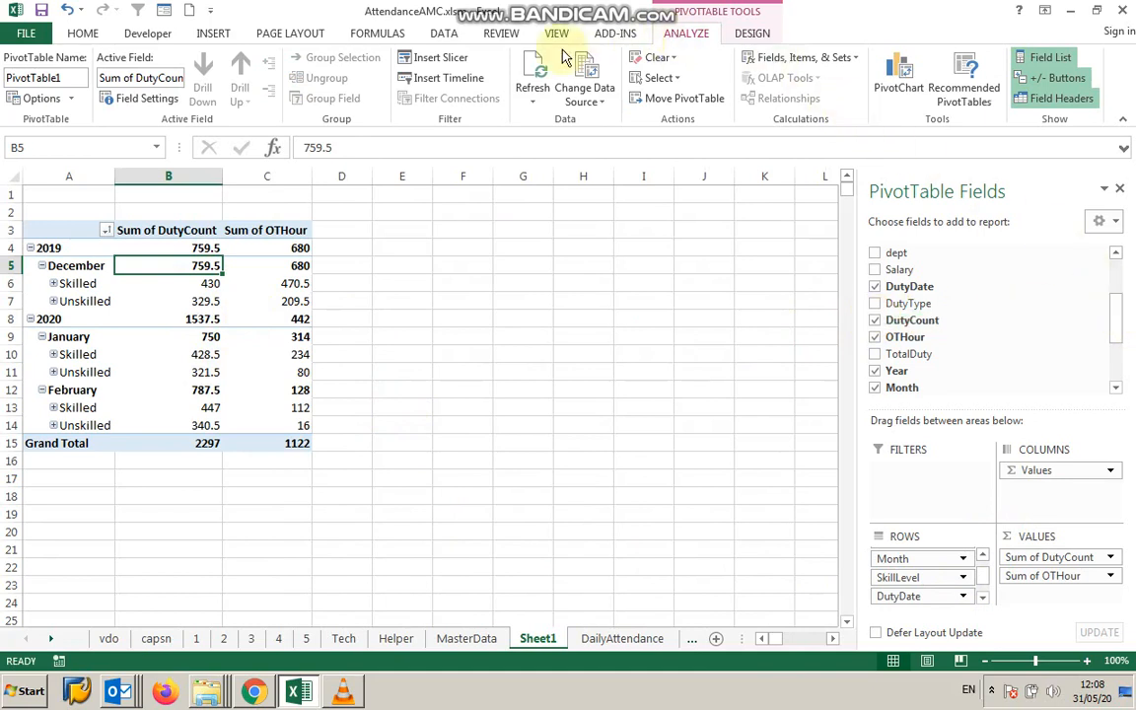
Insert slicers for the Year, Month and Namecode fields and arrange them beside the PivotTable.
{"action": "left_click", "coordinate": [437, 59]}
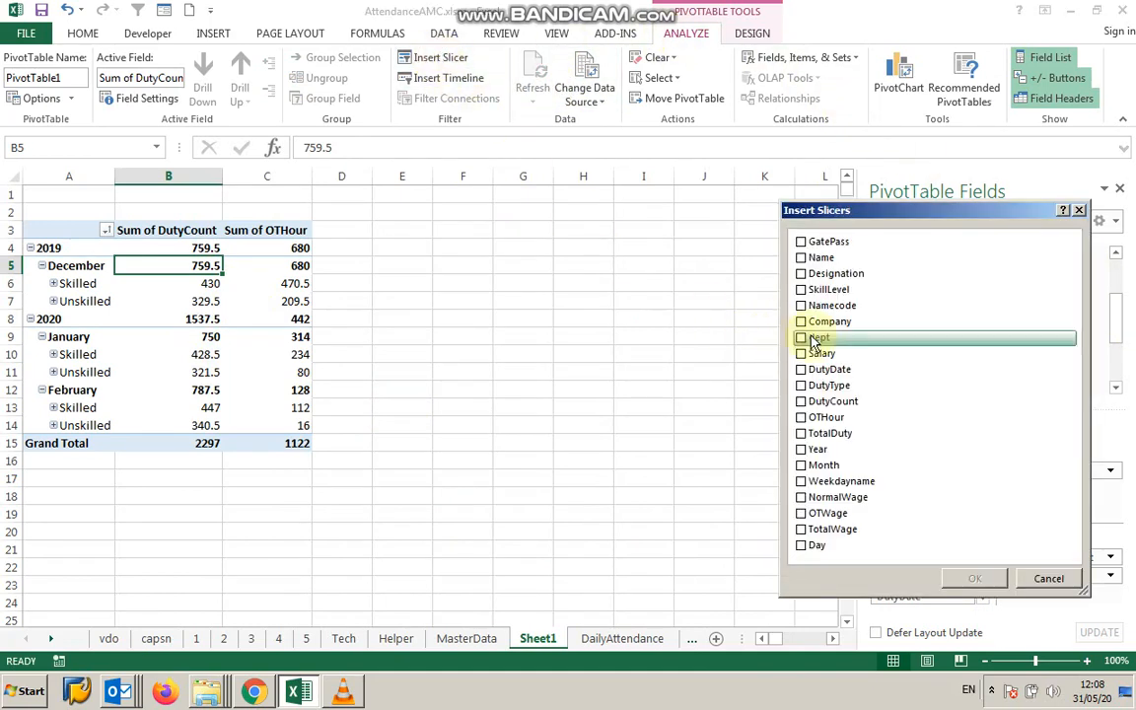
{"action": "left_click", "coordinate": [803, 451]}
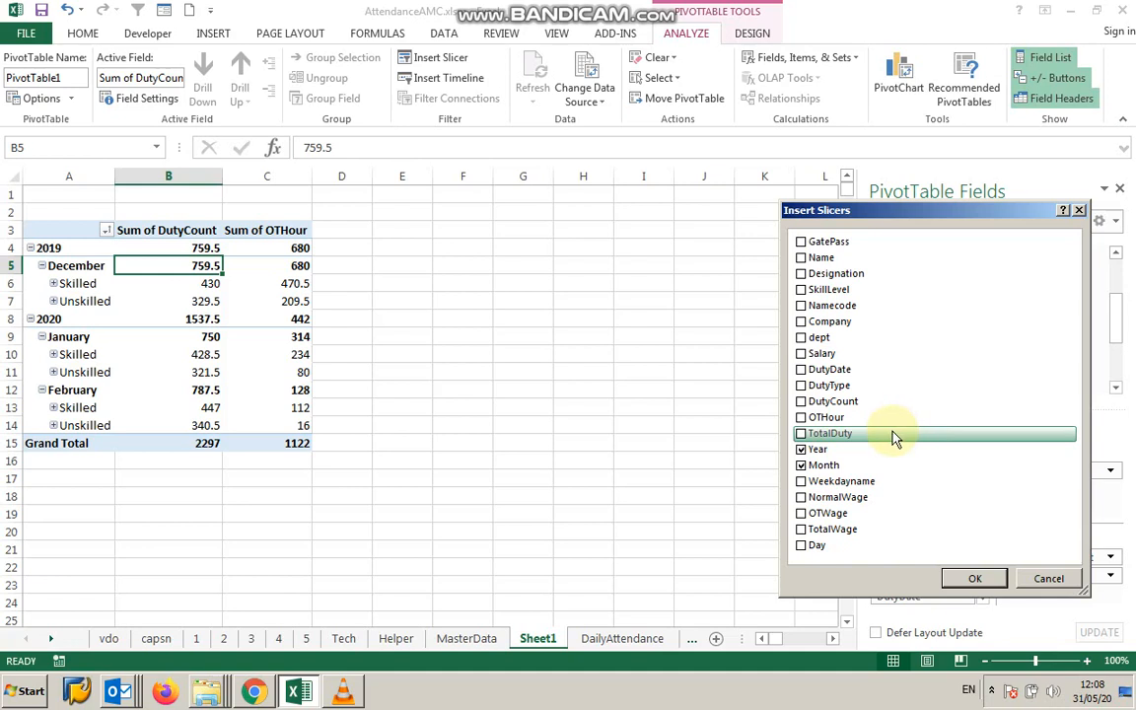
{"action": "left_click", "coordinate": [803, 304]}
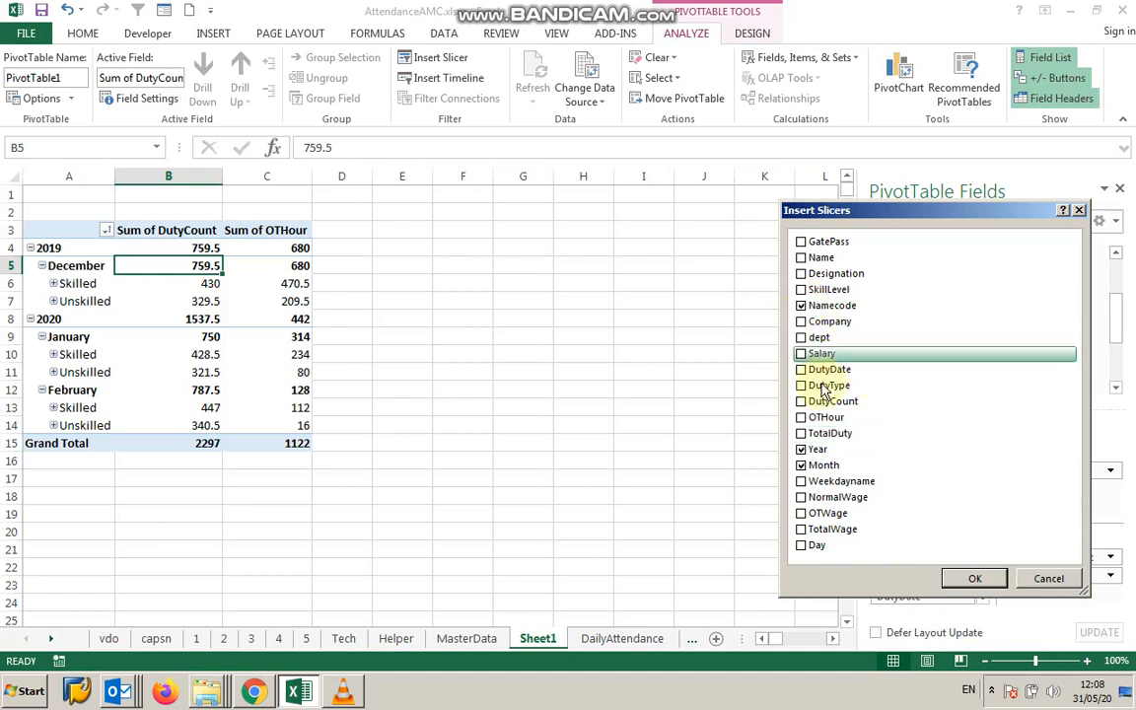
{"action": "left_click", "coordinate": [970, 579]}
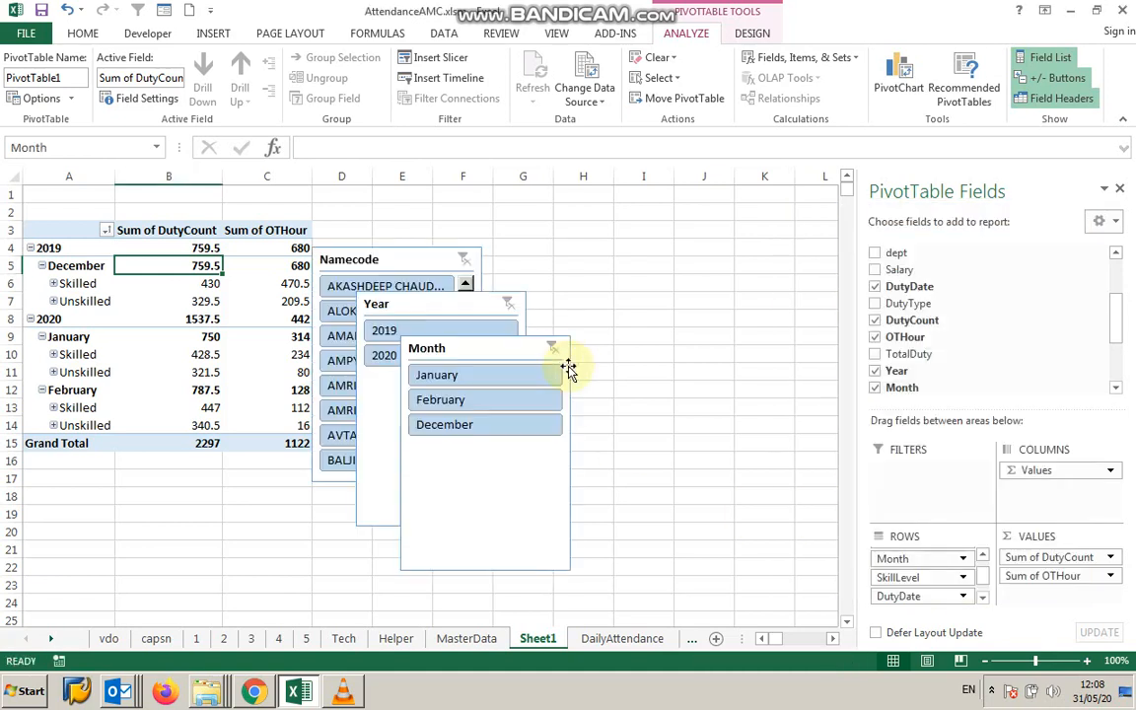
{"action": "left_click_drag", "start_coordinate": [399, 262], "coordinate": [697, 231]}
{"action": "left_click_drag", "start_coordinate": [524, 356], "coordinate": [946, 246]}
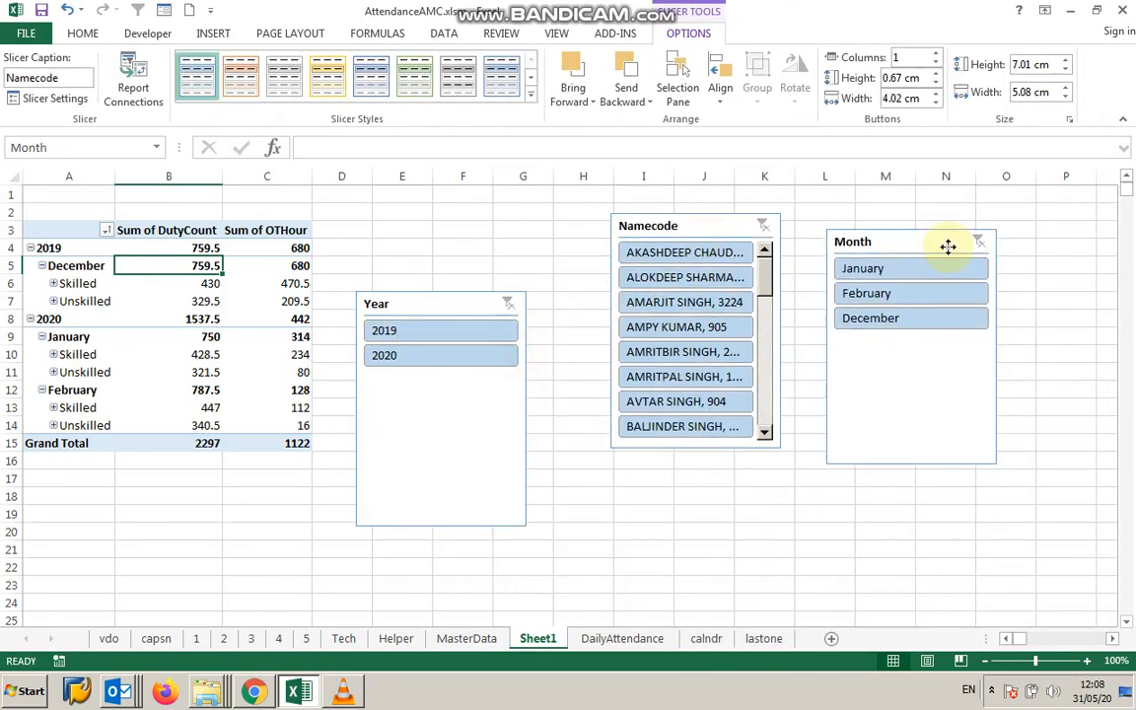
Filter the PivotTable with the Month and Namecode slicers to view individual months and employees.
{"action": "left_click", "coordinate": [863, 266]}
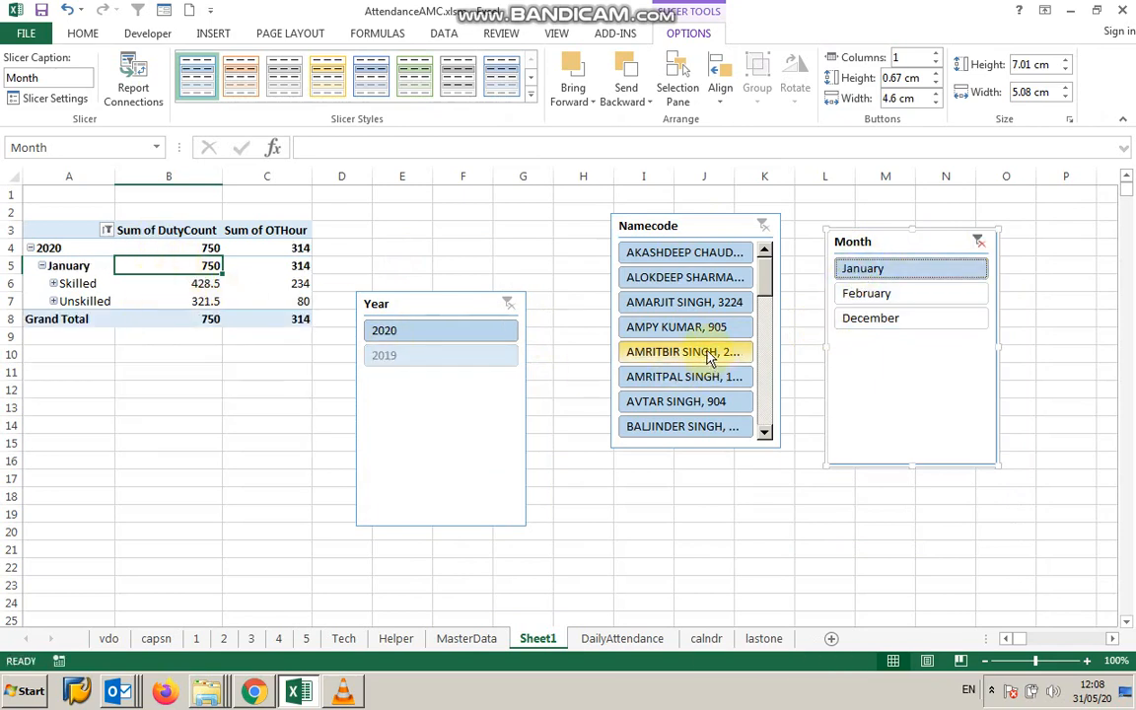
{"action": "left_click", "coordinate": [856, 296]}
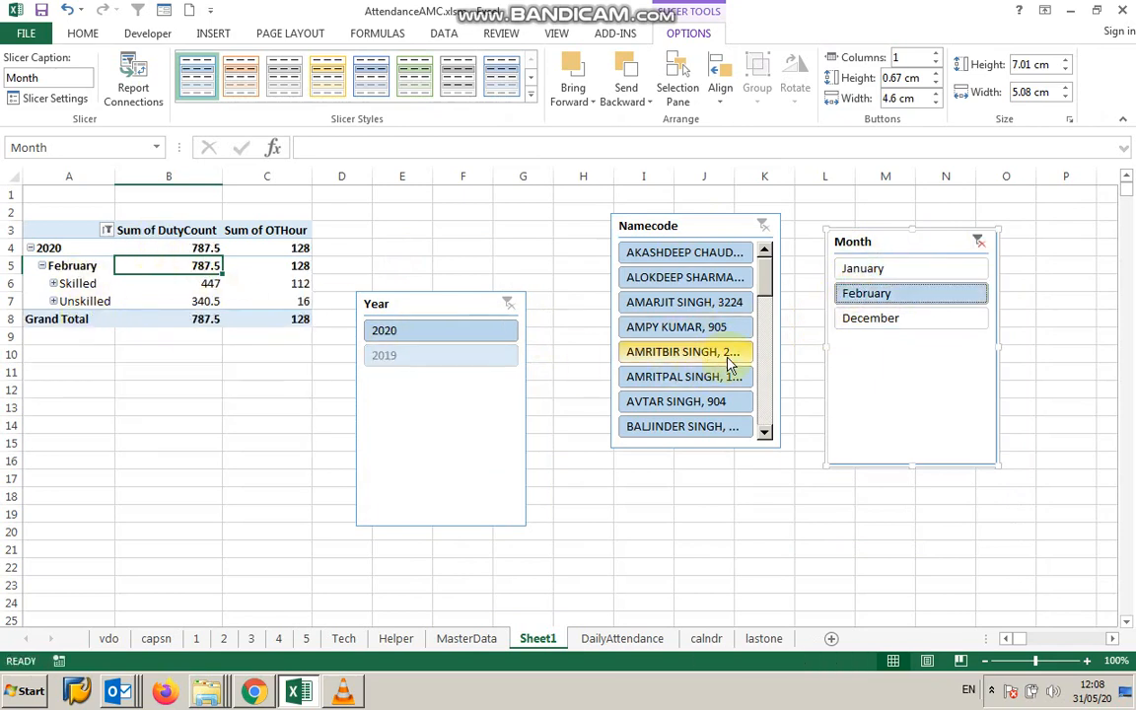
{"action": "left_click", "coordinate": [858, 269]}
{"action": "left_click", "coordinate": [868, 321], "text": "shift"}
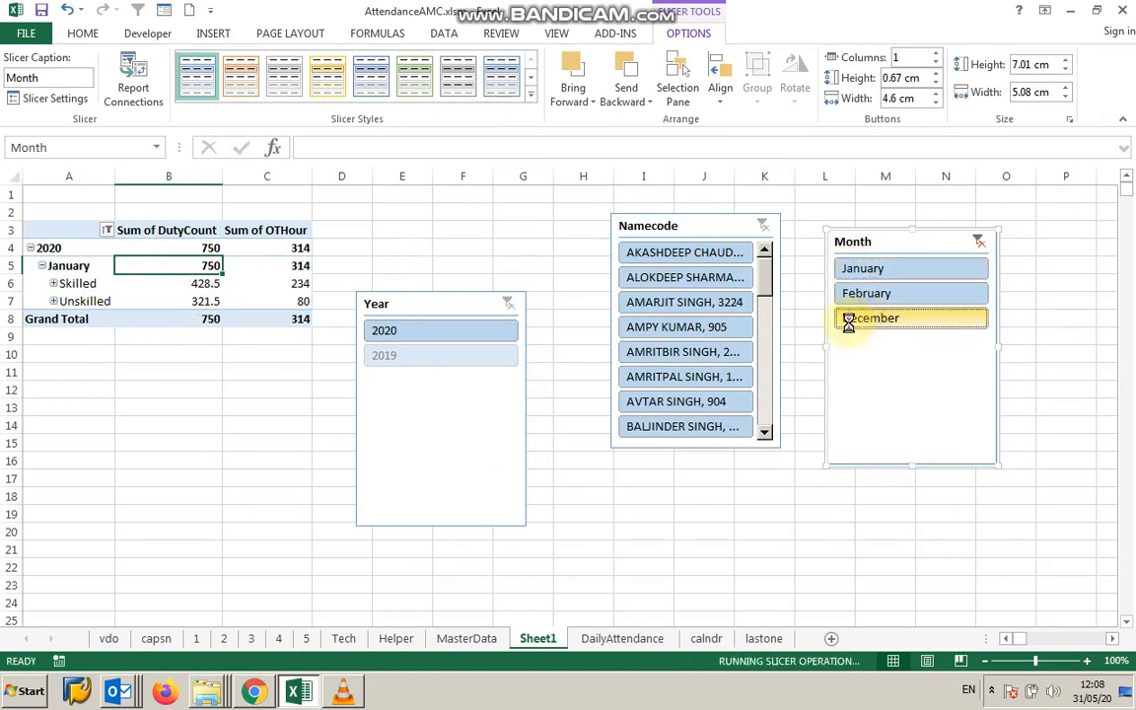
{"action": "left_click", "coordinate": [664, 254]}
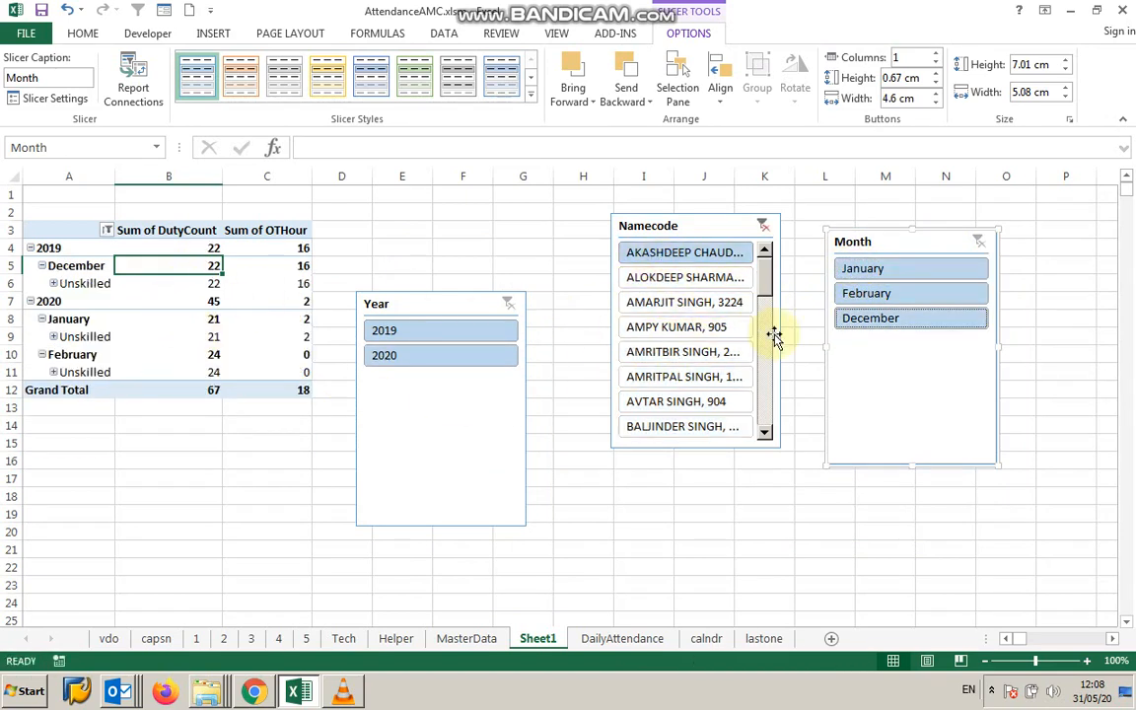
{"action": "left_click", "coordinate": [688, 305]}
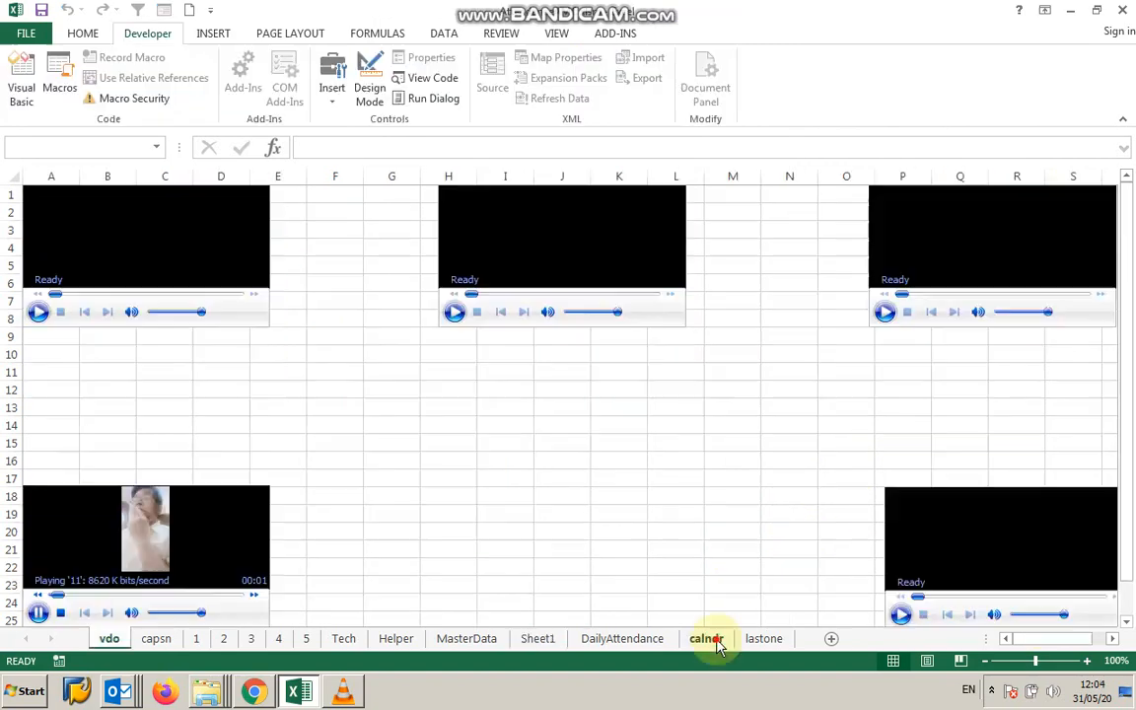
Open the calndr sheet and set the calendar month to January.
{"action": "left_click", "coordinate": [712, 639]}
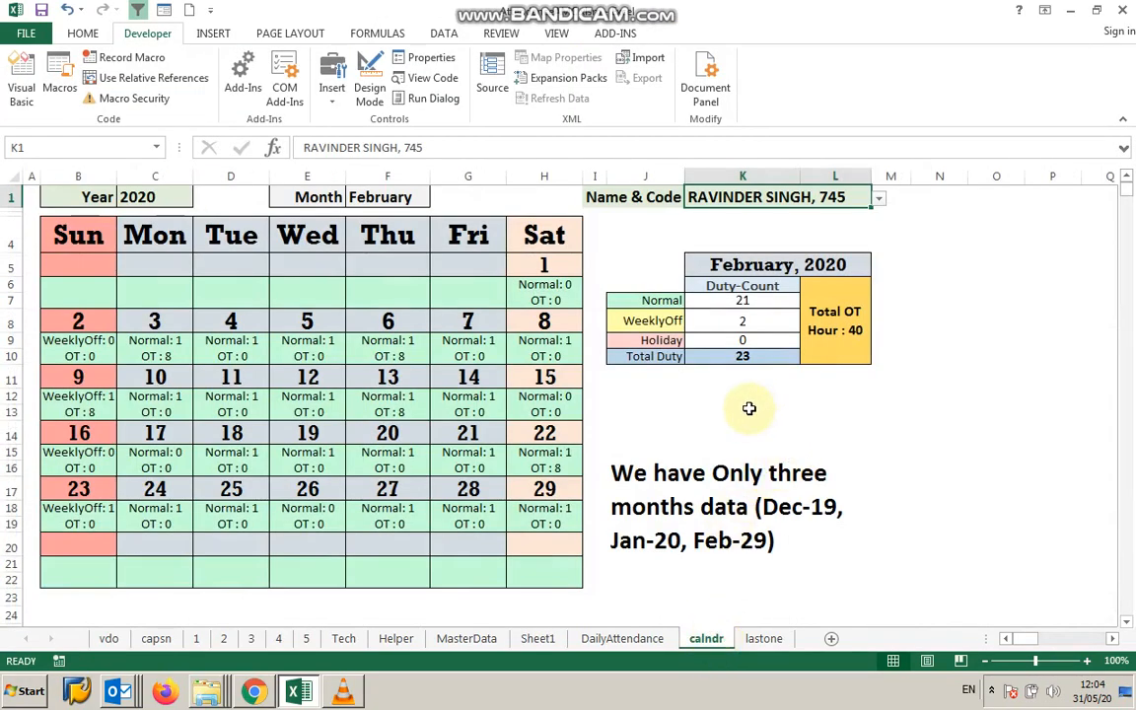
{"action": "left_click", "coordinate": [414, 202]}
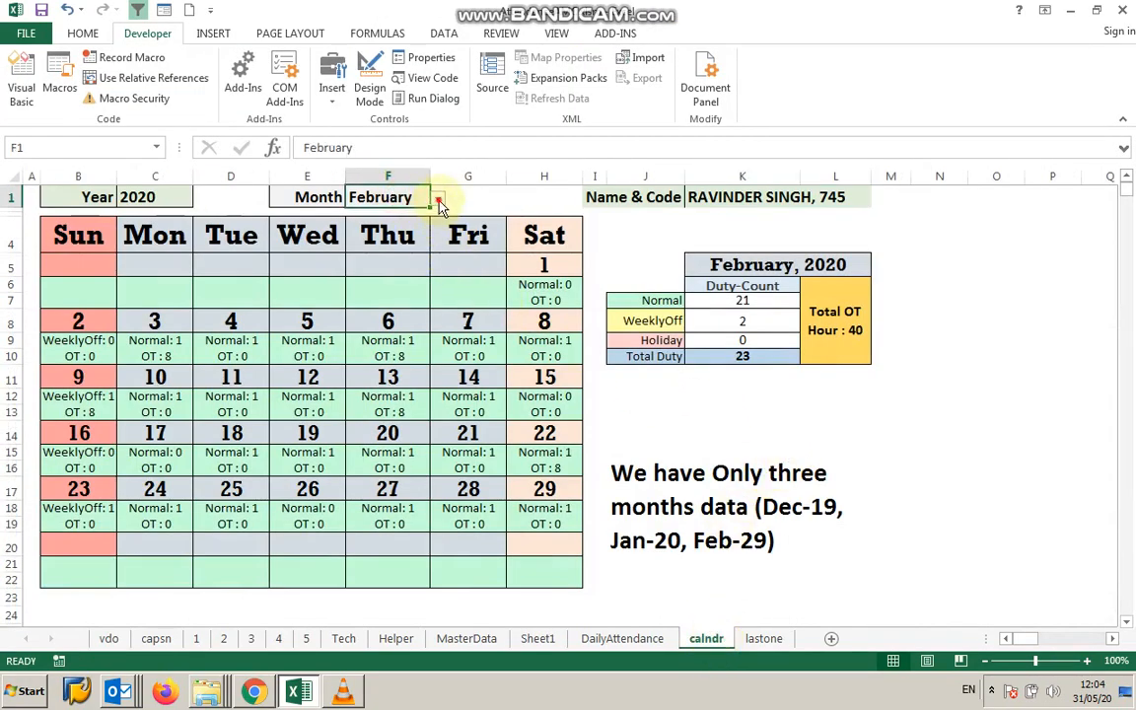
{"action": "left_click", "coordinate": [438, 200]}
{"action": "left_click", "coordinate": [438, 216]}
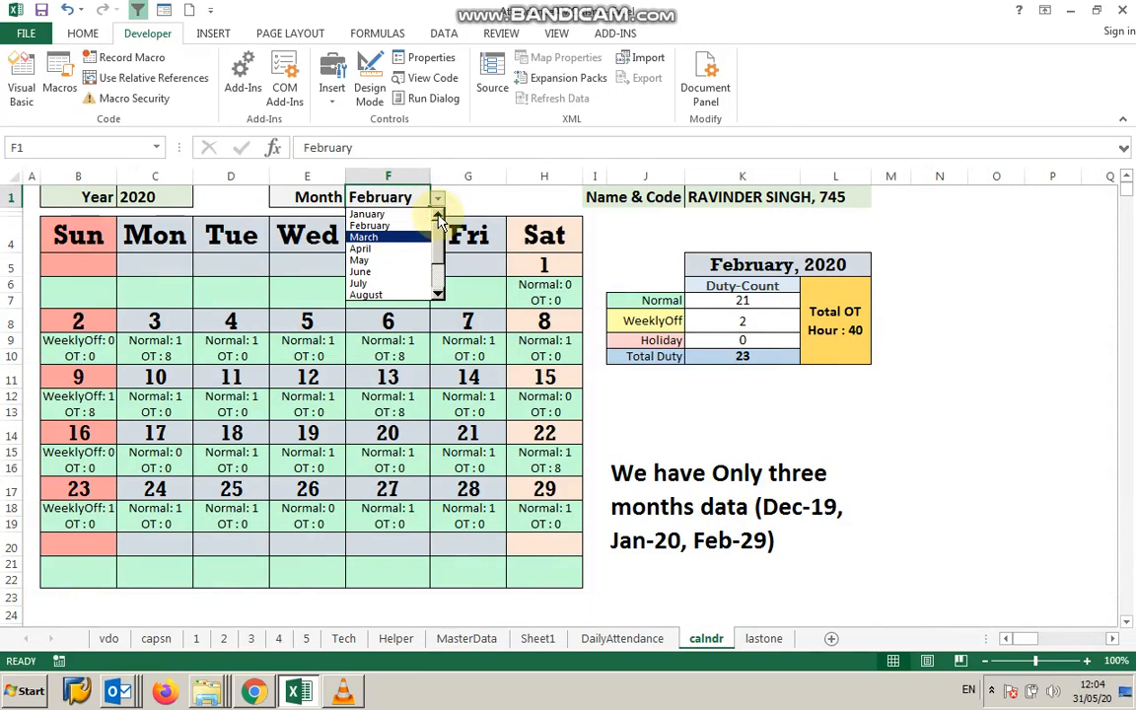
{"action": "left_click", "coordinate": [388, 214]}
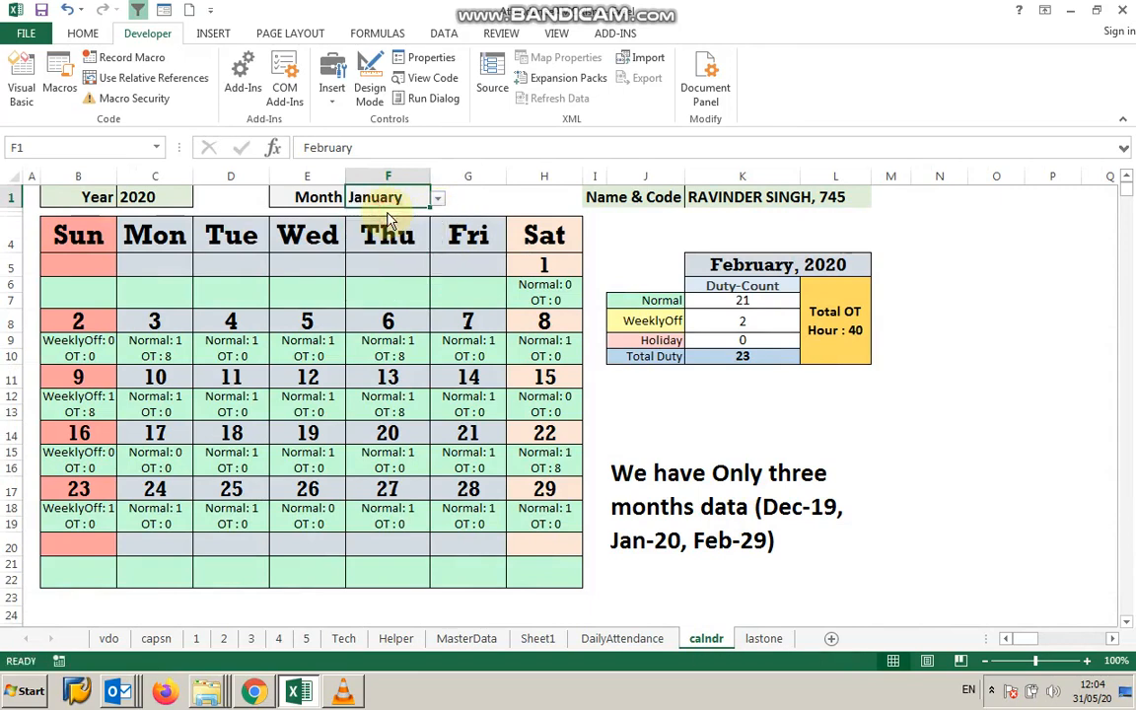
Switch the calendar year to 2019 and browse the month list.
{"action": "left_click", "coordinate": [173, 196]}
{"action": "left_click", "coordinate": [201, 204]}
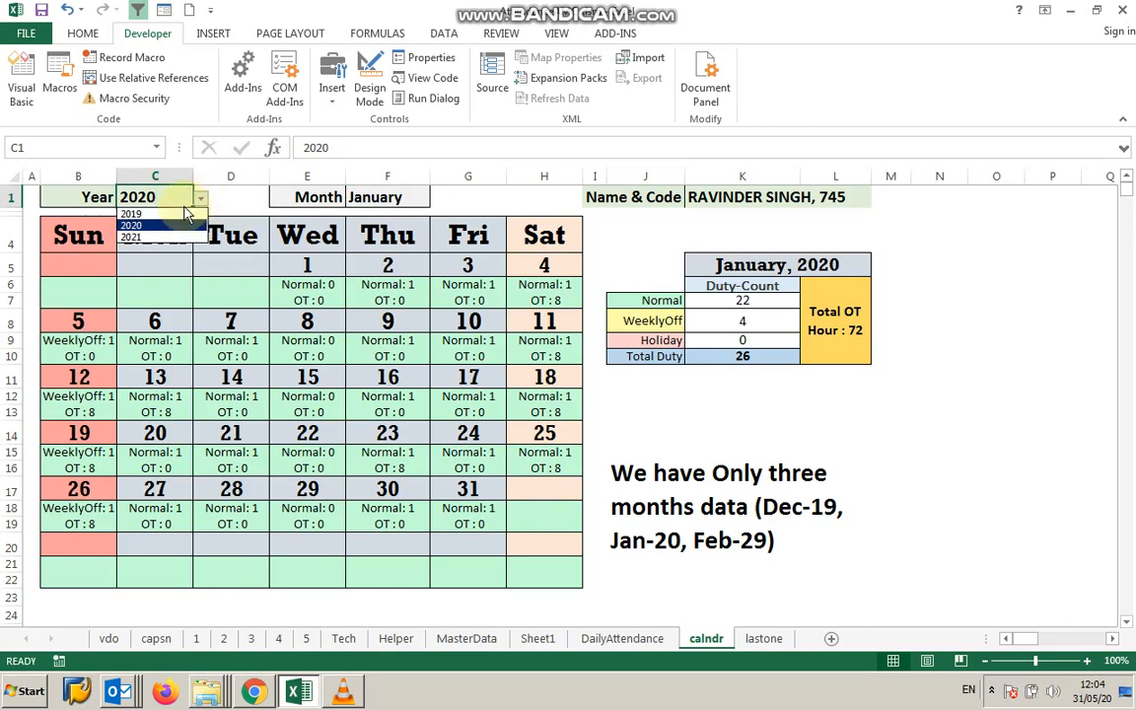
{"action": "left_click", "coordinate": [183, 213]}
{"action": "left_click", "coordinate": [382, 196]}
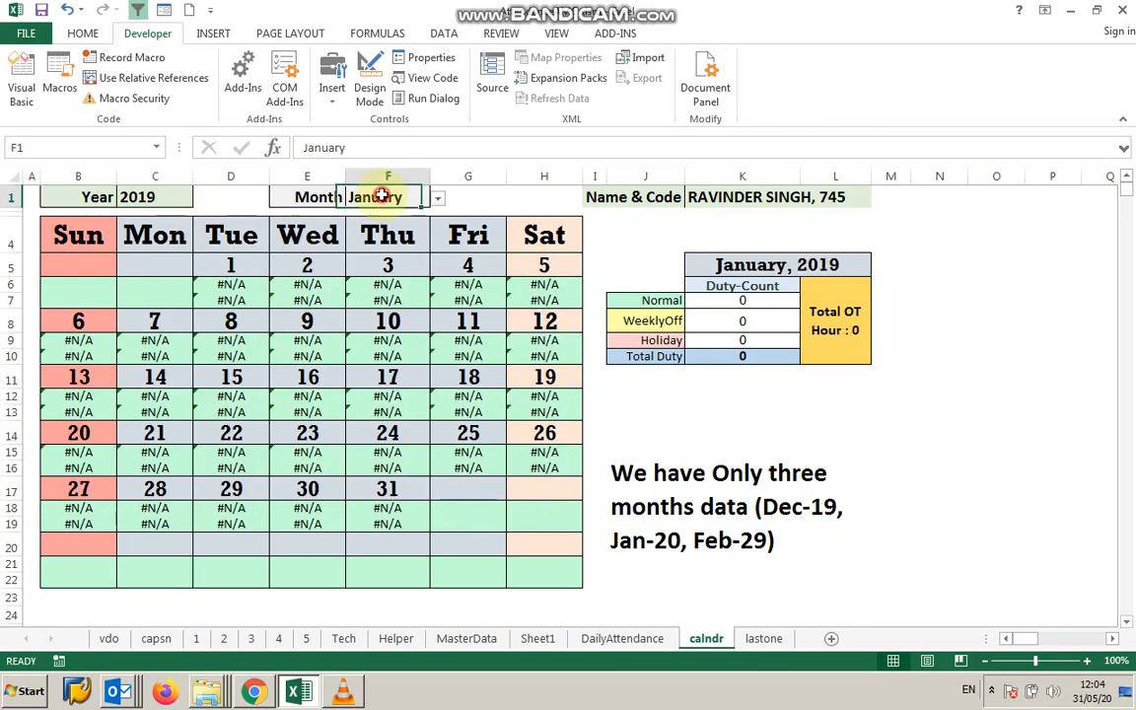
{"action": "left_click", "coordinate": [438, 198]}
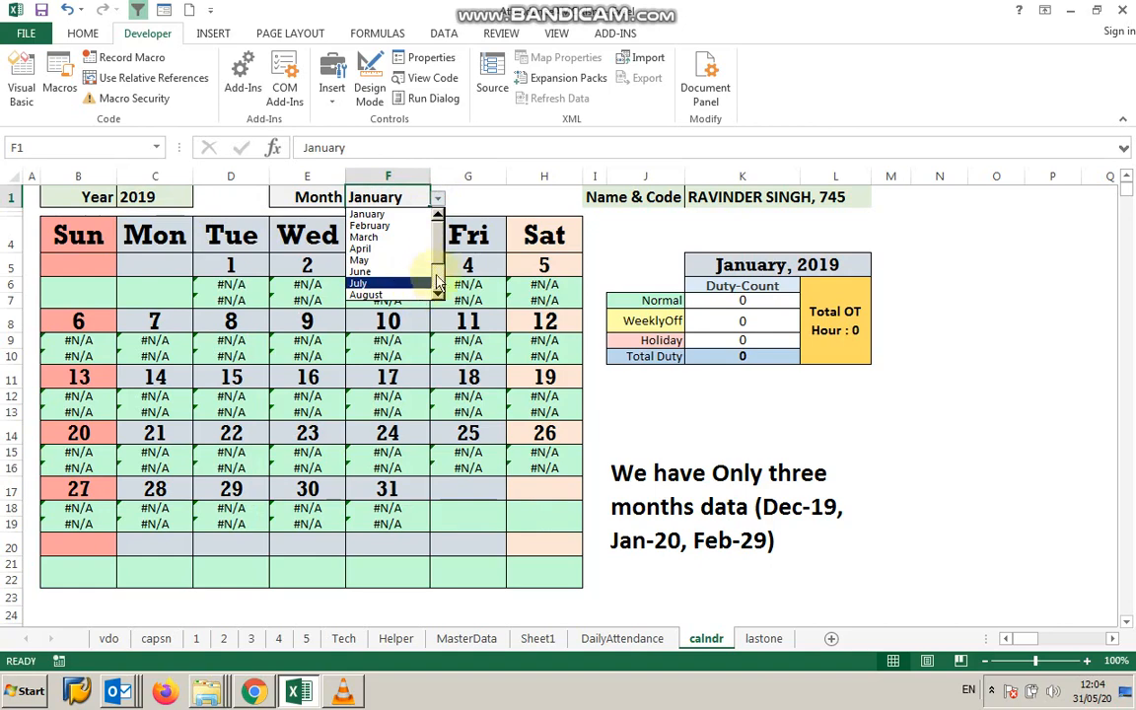
{"action": "scroll", "coordinate": [434, 287], "scroll_direction": "down", "scroll_amount": 2}
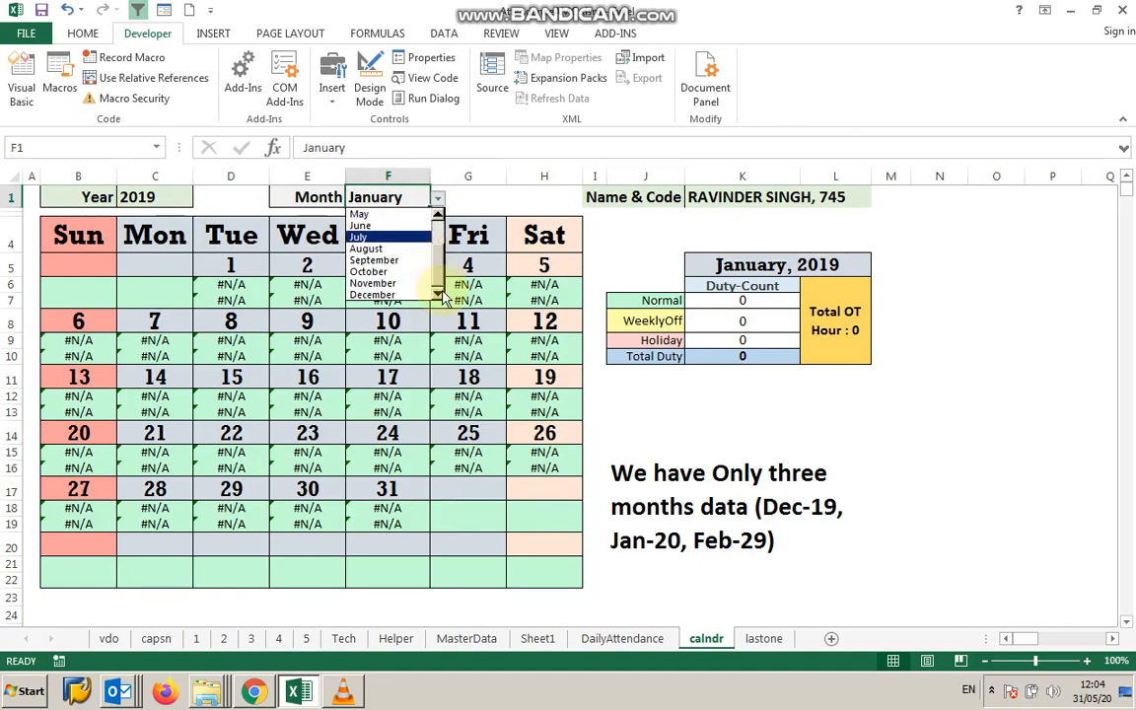
Set the calendar year to 2020.
{"action": "left_click", "coordinate": [166, 197]}
{"action": "left_click", "coordinate": [200, 204]}
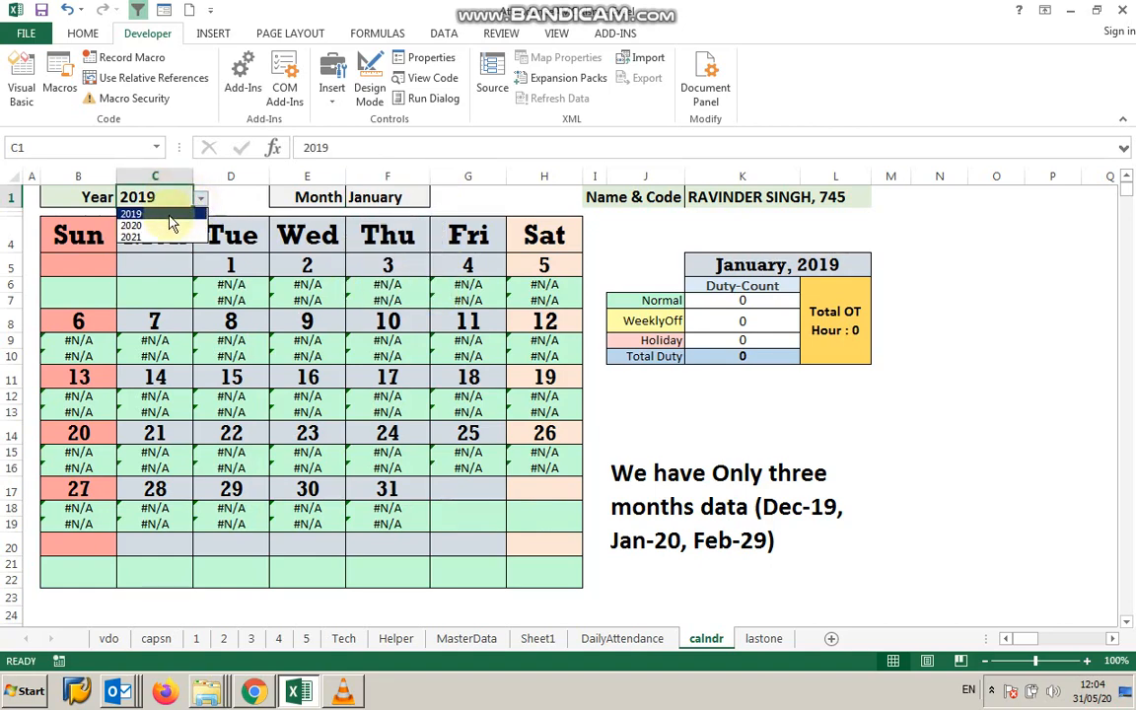
{"action": "left_click", "coordinate": [148, 229]}
{"action": "left_click", "coordinate": [381, 194]}
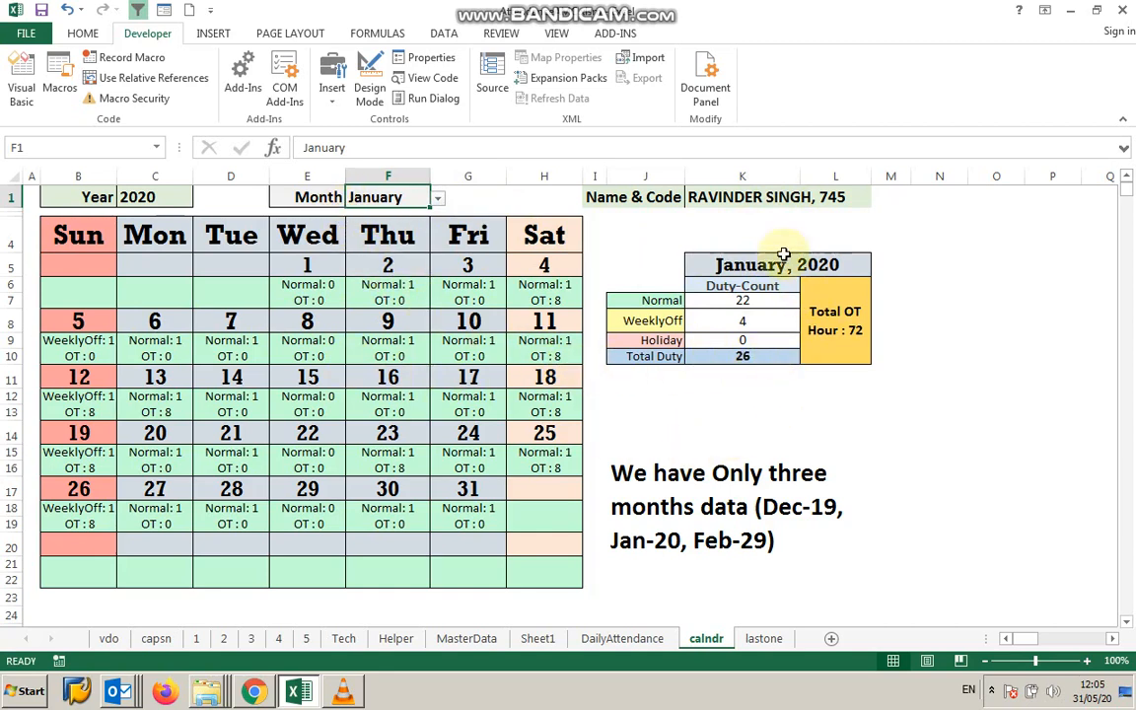
Choose a different employee in the Name & Code selector.
{"action": "left_click", "coordinate": [728, 198]}
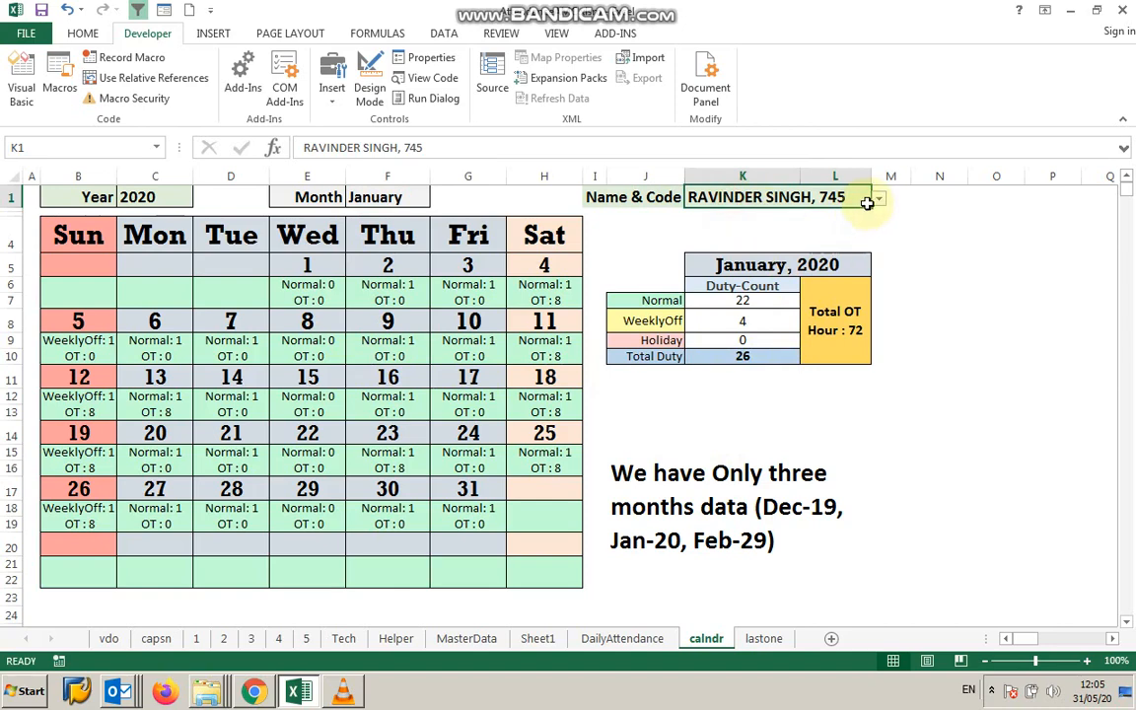
{"action": "left_click", "coordinate": [879, 201]}
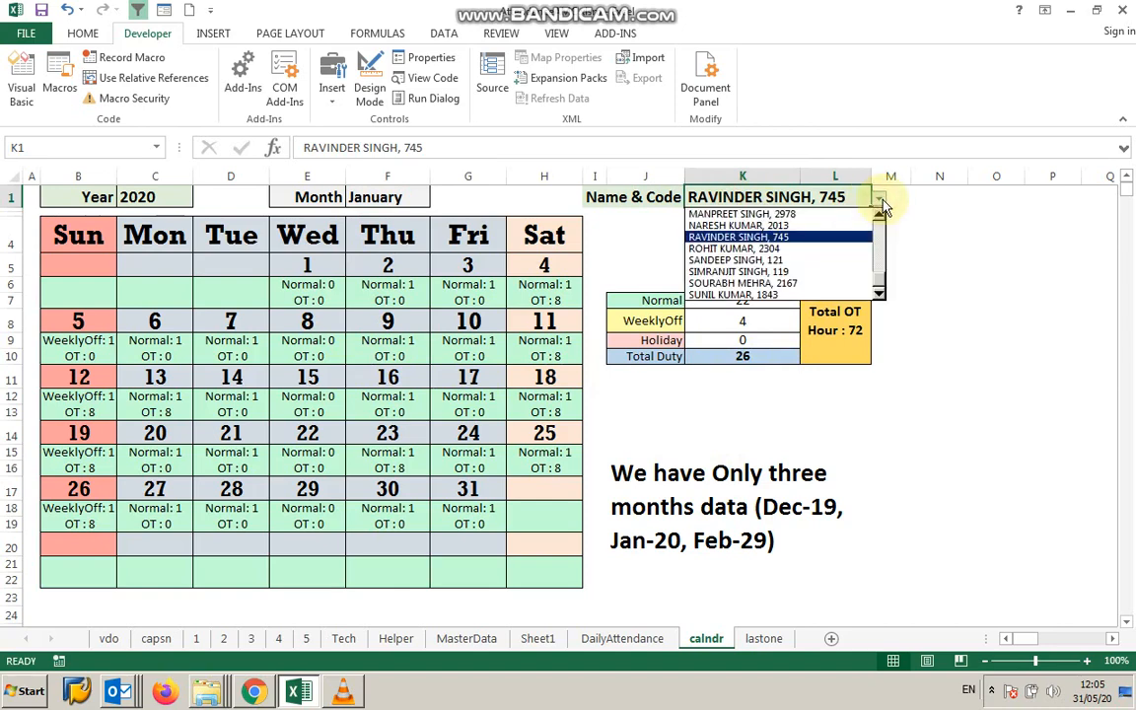
{"action": "left_click", "coordinate": [760, 225]}
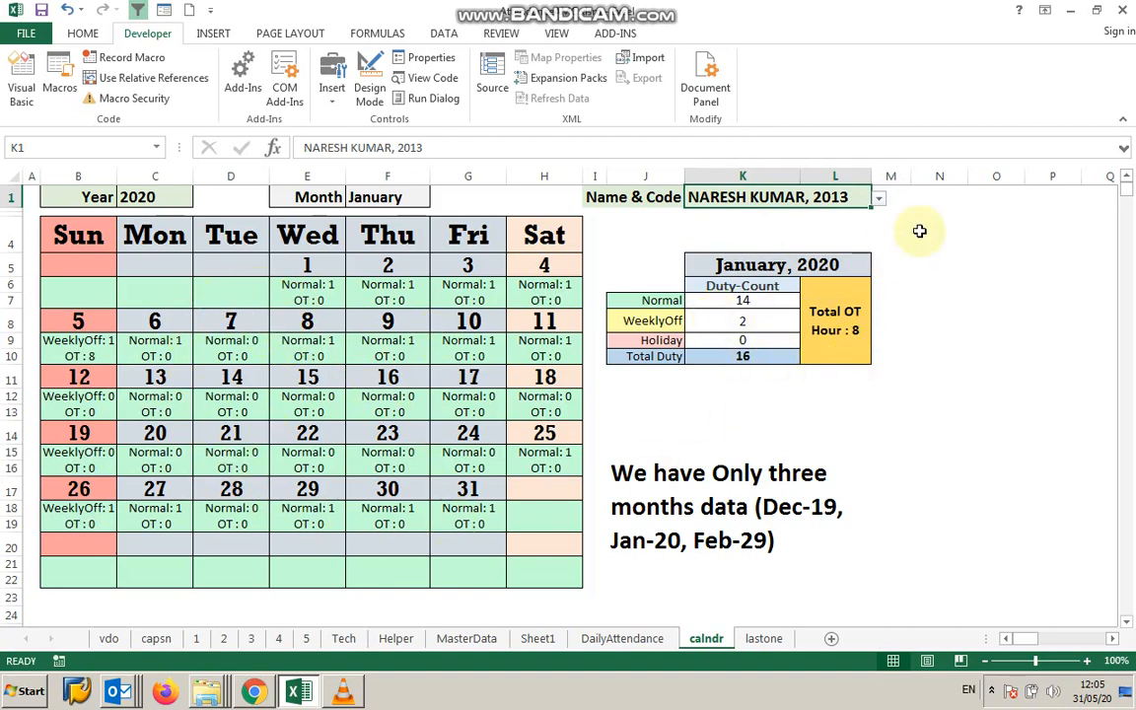
Set the calendar month to February.
{"action": "left_click", "coordinate": [879, 202]}
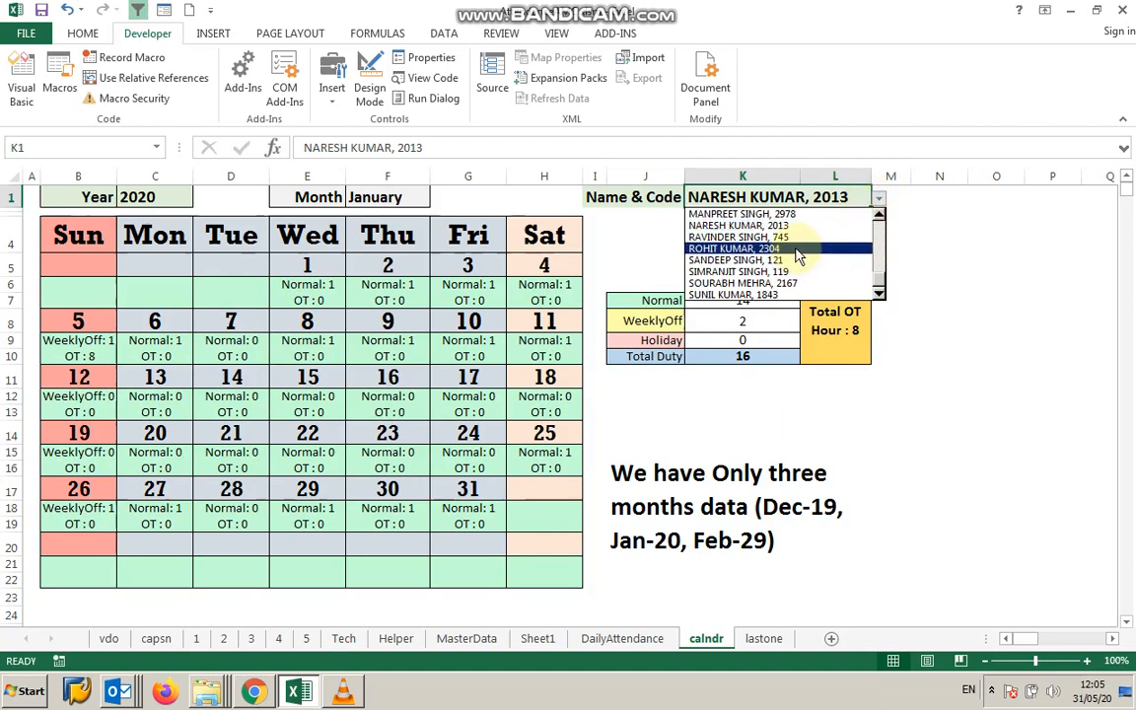
{"action": "left_click", "coordinate": [412, 199]}
{"action": "left_click", "coordinate": [410, 198]}
{"action": "left_click", "coordinate": [437, 199]}
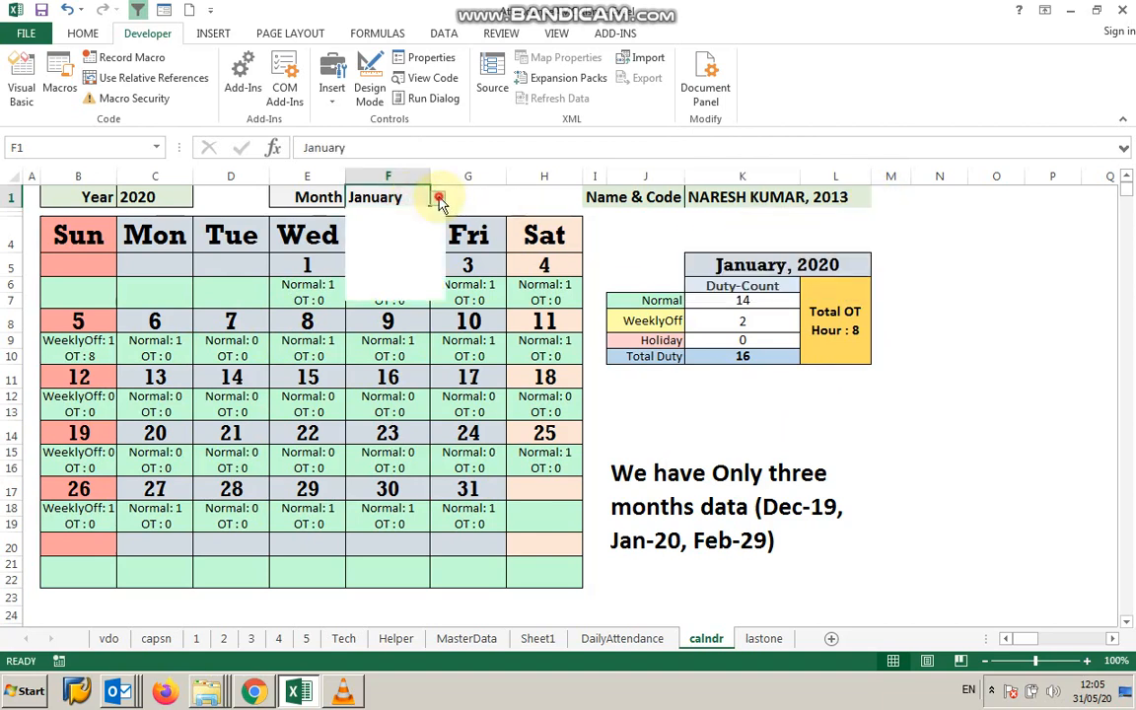
{"action": "left_click", "coordinate": [404, 225]}
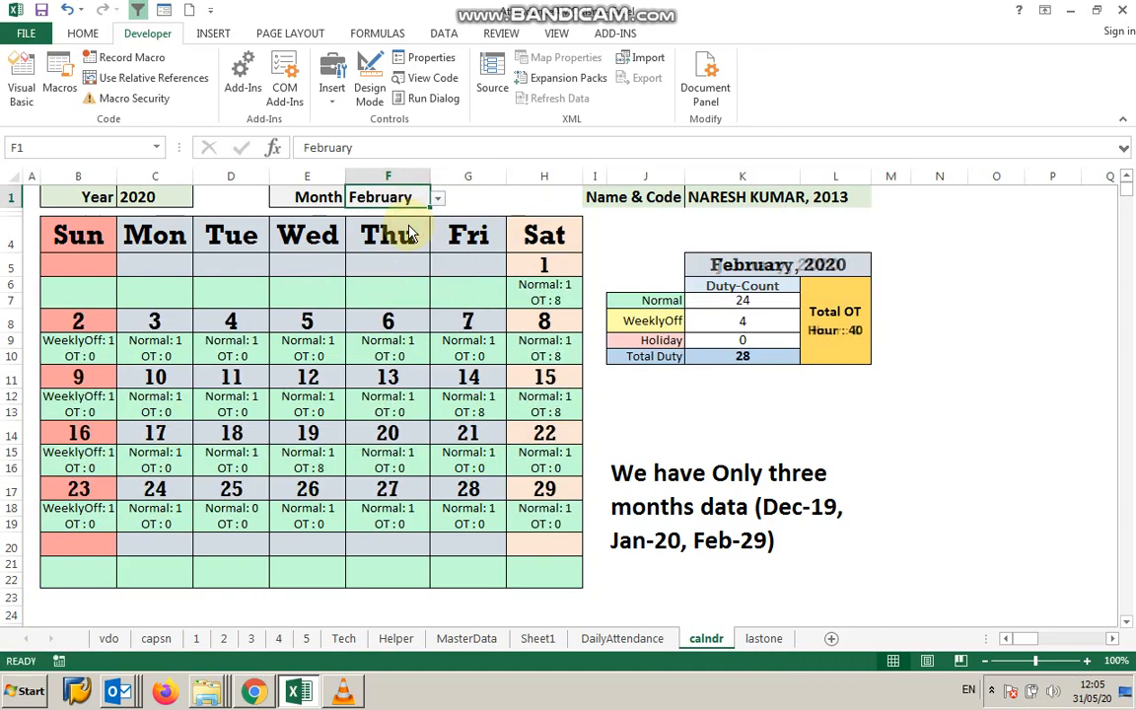
Pick two other employees in turn from the Name & Code selector to view their February attendance.
{"action": "left_click", "coordinate": [839, 197]}
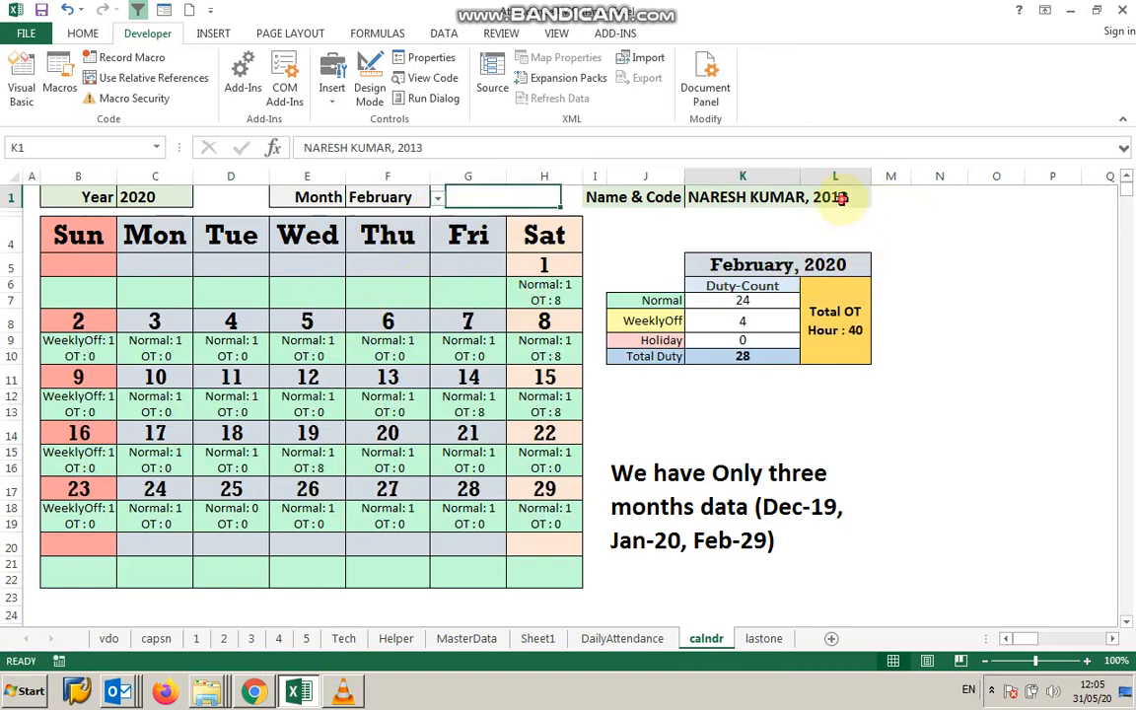
{"action": "left_click", "coordinate": [878, 198]}
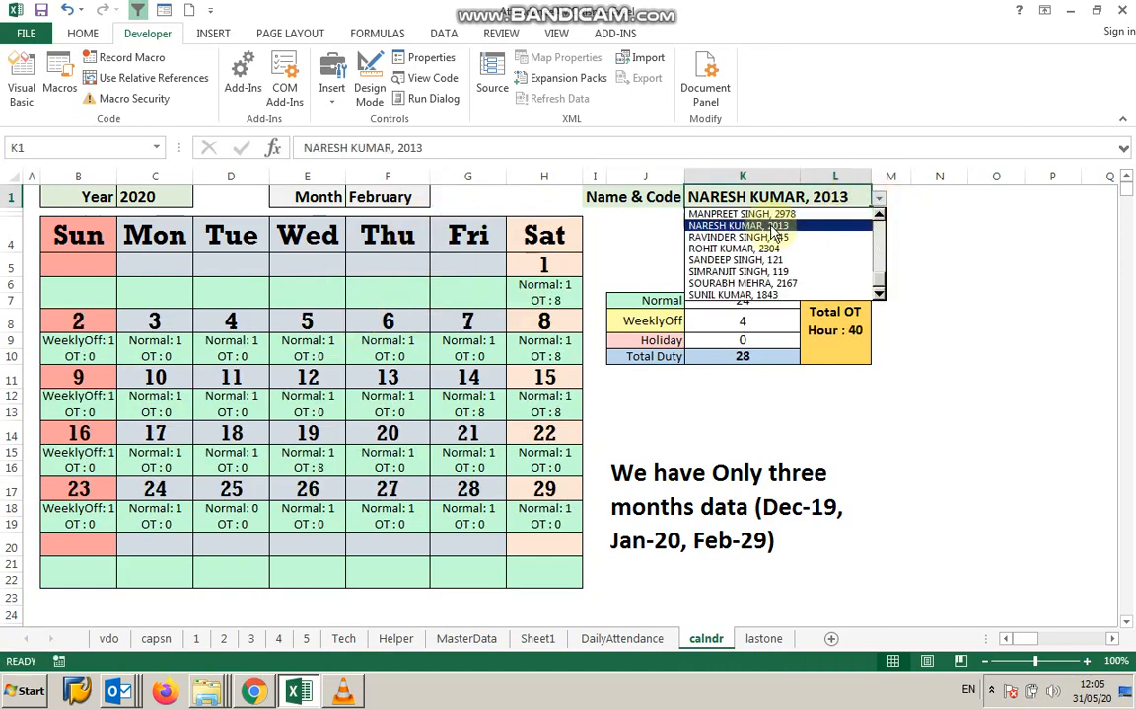
{"action": "left_click", "coordinate": [735, 249]}
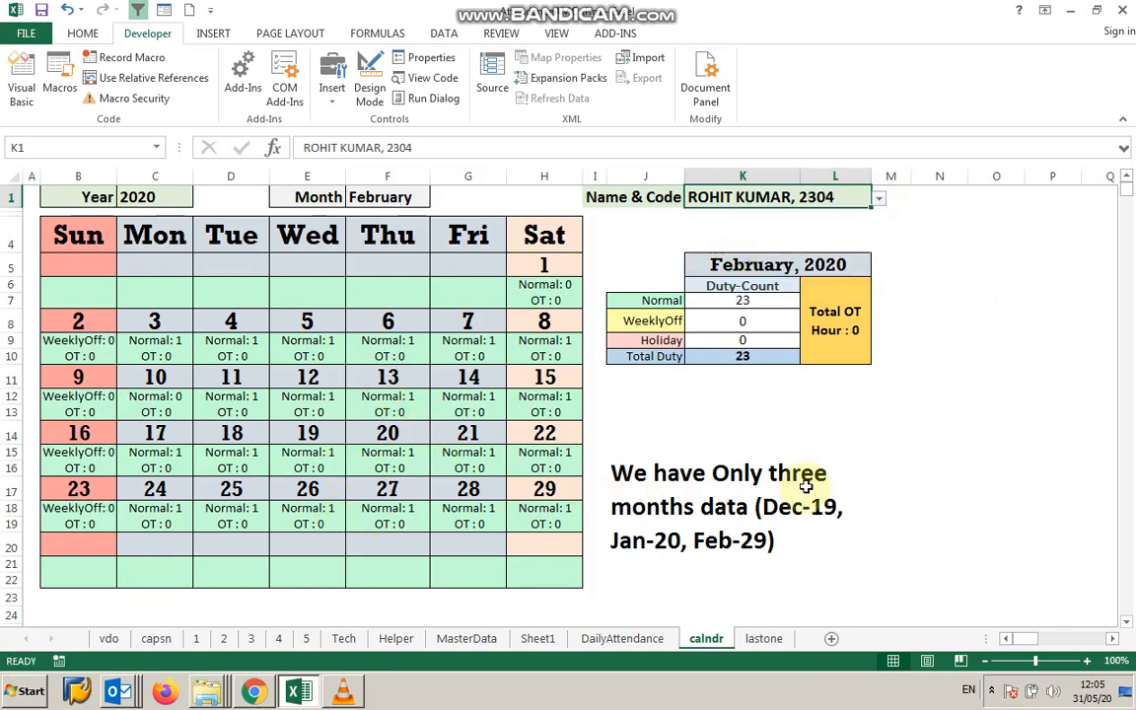
{"action": "left_click", "coordinate": [878, 200]}
{"action": "left_click", "coordinate": [749, 272]}
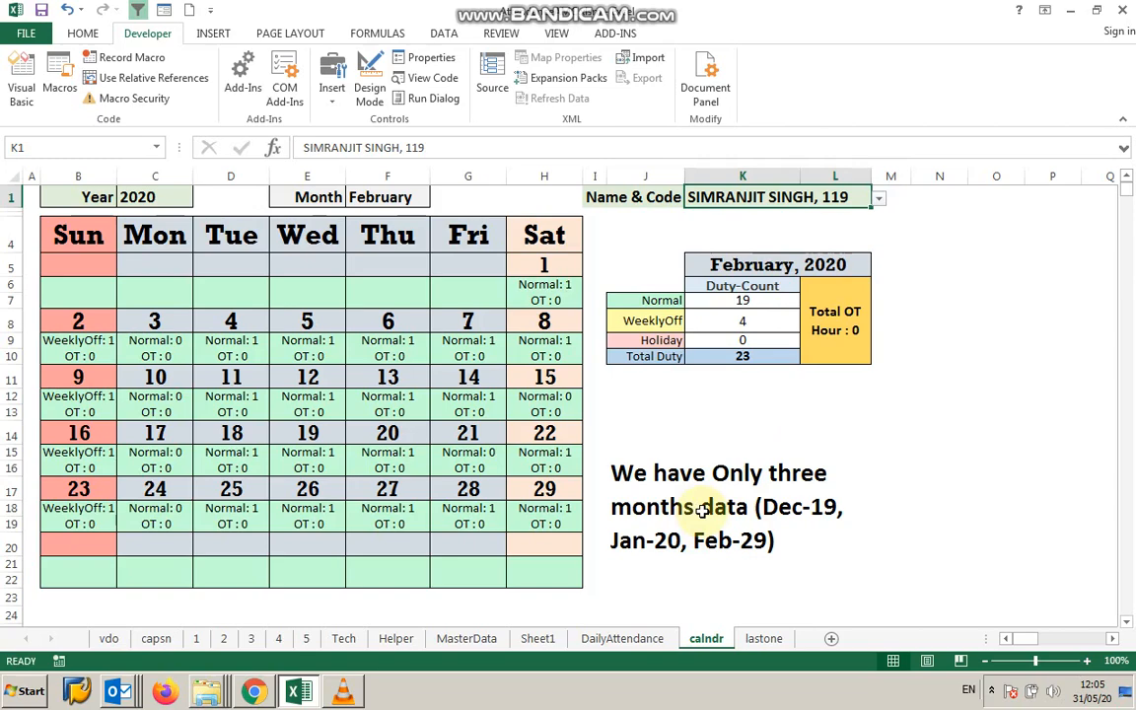
Browse the DailyAttendance, MasterData, calndr and lastone sheets.
{"action": "left_click", "coordinate": [602, 643]}
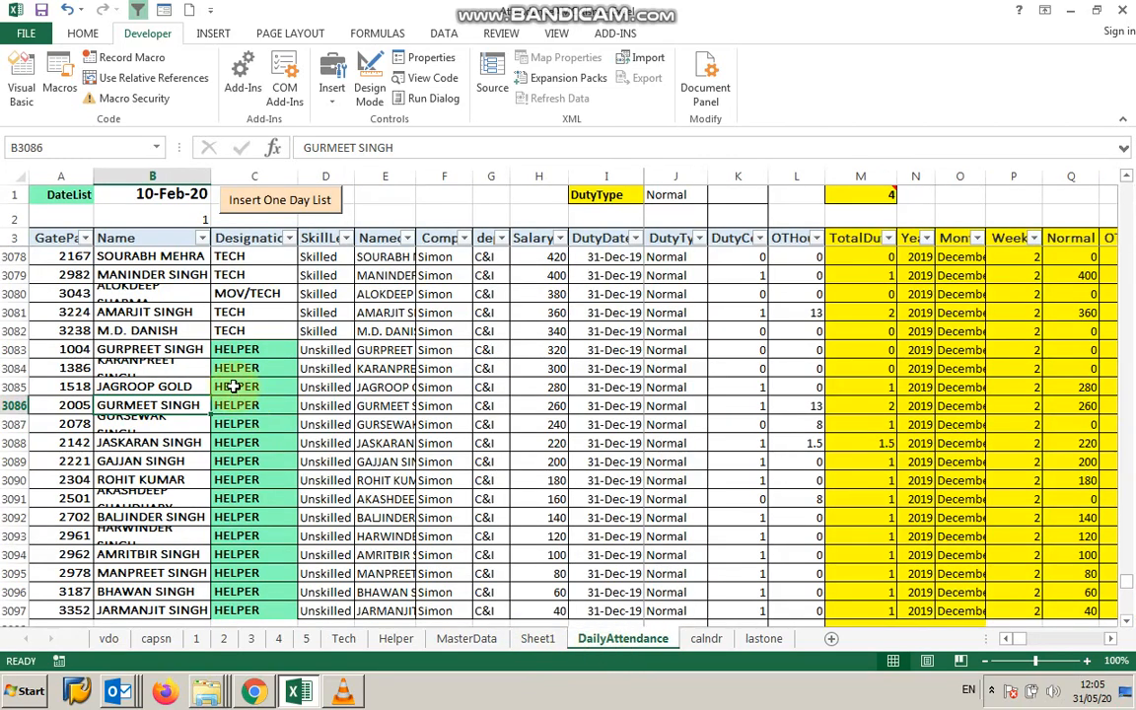
{"action": "left_click", "coordinate": [465, 638]}
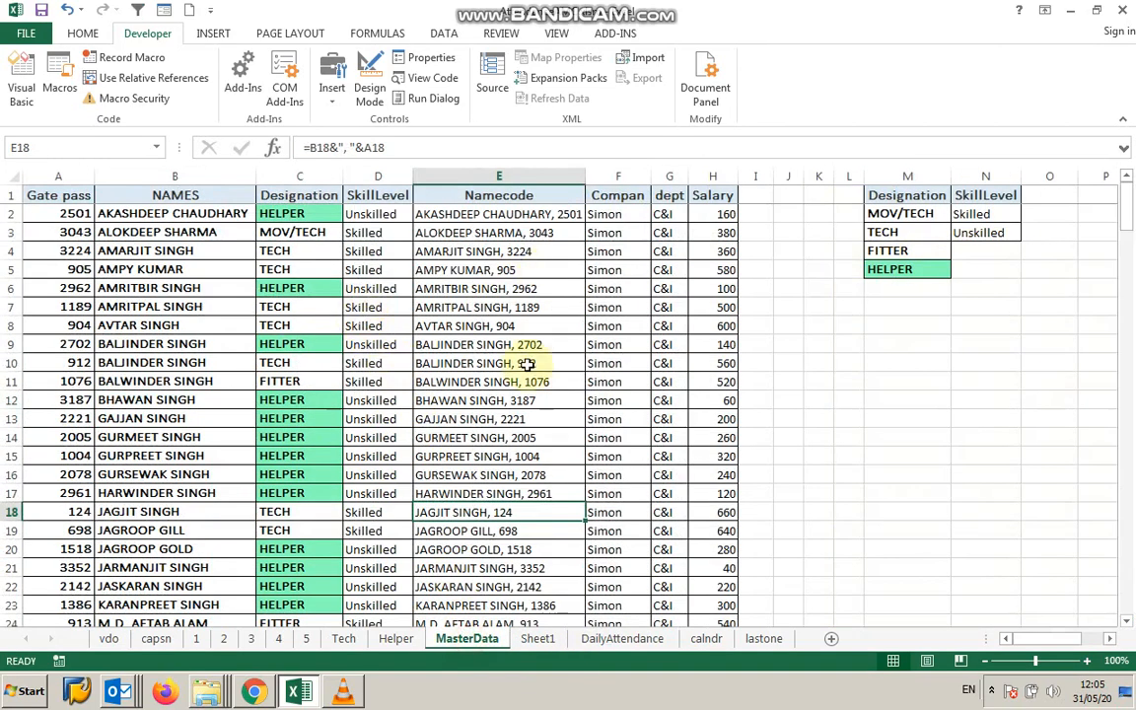
{"action": "left_click", "coordinate": [696, 640]}
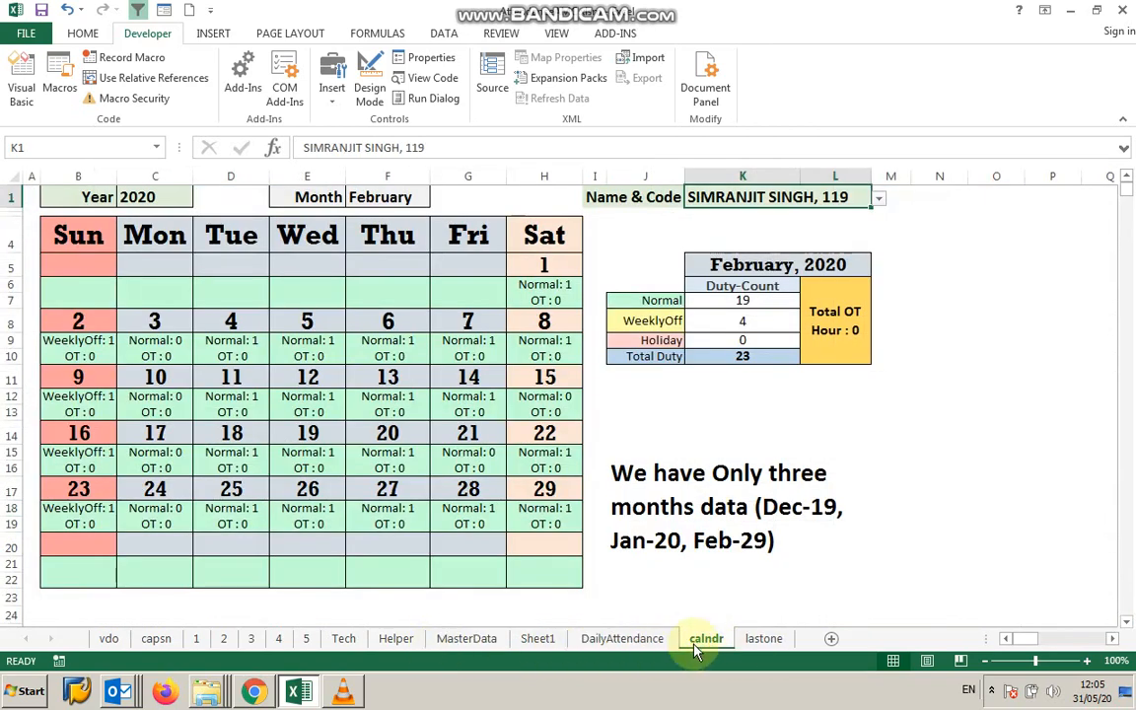
{"action": "left_click", "coordinate": [758, 640]}
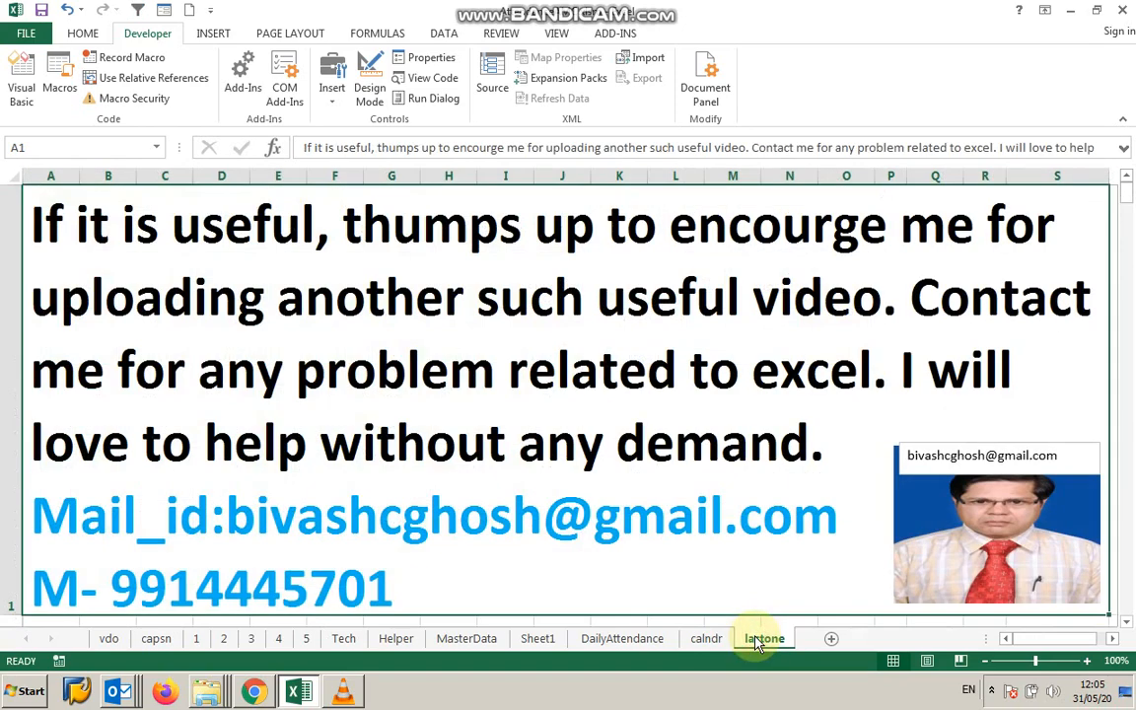